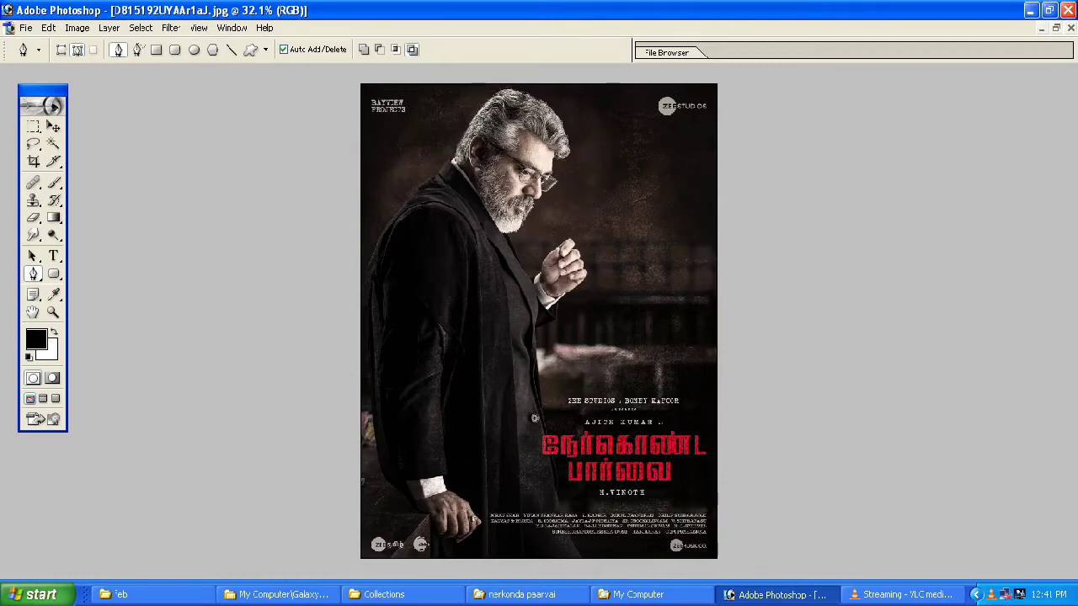
{"action": "key", "text": "alt+i"}
{"action": "key", "text": "i"}
{"action": "key", "text": "Escape"}
Start a Pen path around the man, tracing the back and top of his hair
{"action": "key", "text": "z"}
{"action": "left_click_drag", "start_coordinate": [455, 123], "coordinate": [591, 257]}
{"action": "left_click_drag", "start_coordinate": [539, 278], "coordinate": [620, 429]}
{"action": "key", "text": "ctrl+plus"}
{"action": "key", "text": "ctrl+plus"}
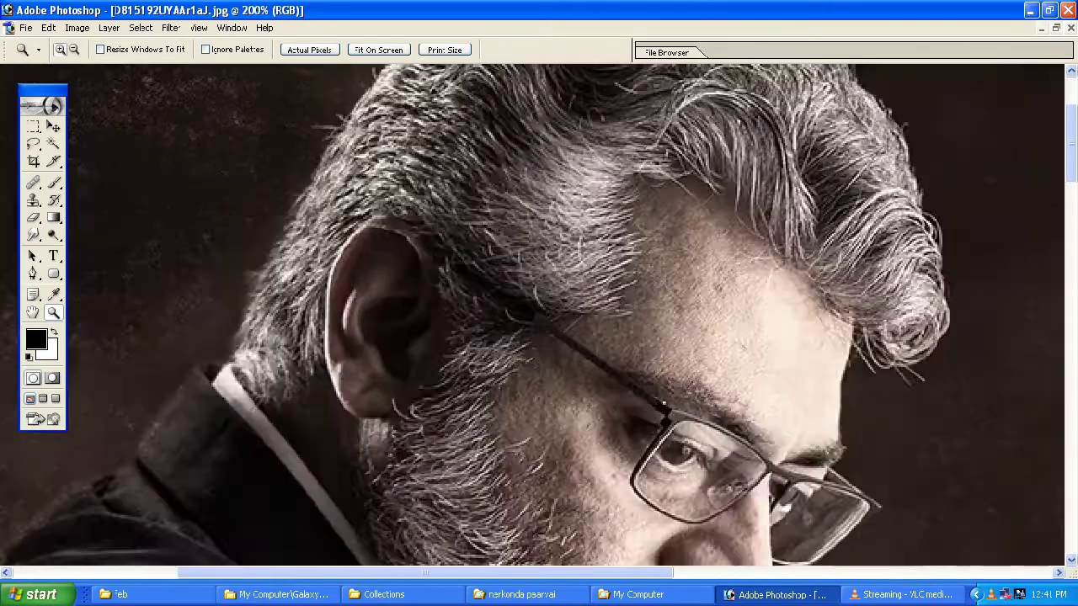
{"action": "key", "text": "p"}
{"action": "left_click_drag", "start_coordinate": [538, 277], "coordinate": [593, 446]}
{"action": "left_click_drag", "start_coordinate": [271, 280], "coordinate": [302, 227]}
{"action": "left_click_drag", "start_coordinate": [301, 227], "coordinate": [184, 385]}
{"action": "left_click_drag", "start_coordinate": [322, 220], "coordinate": [345, 192]}
{"action": "left_click_drag", "start_coordinate": [452, 113], "coordinate": [515, 97]}
{"action": "left_click_drag", "start_coordinate": [605, 127], "coordinate": [707, 168]}
Continue the pen path around the front of the hair to the underside of the curl over the forehead
{"action": "left_click_drag", "start_coordinate": [841, 232], "coordinate": [667, 108]}
{"action": "left_click_drag", "start_coordinate": [692, 149], "coordinate": [763, 254]}
{"action": "left_click_drag", "start_coordinate": [777, 319], "coordinate": [801, 376]}
{"action": "key", "text": "ctrl+minus"}
{"action": "key", "text": "ctrl+minus"}
{"action": "key", "text": "ctrl+plus"}
{"action": "left_click_drag", "start_coordinate": [673, 321], "coordinate": [759, 332]}
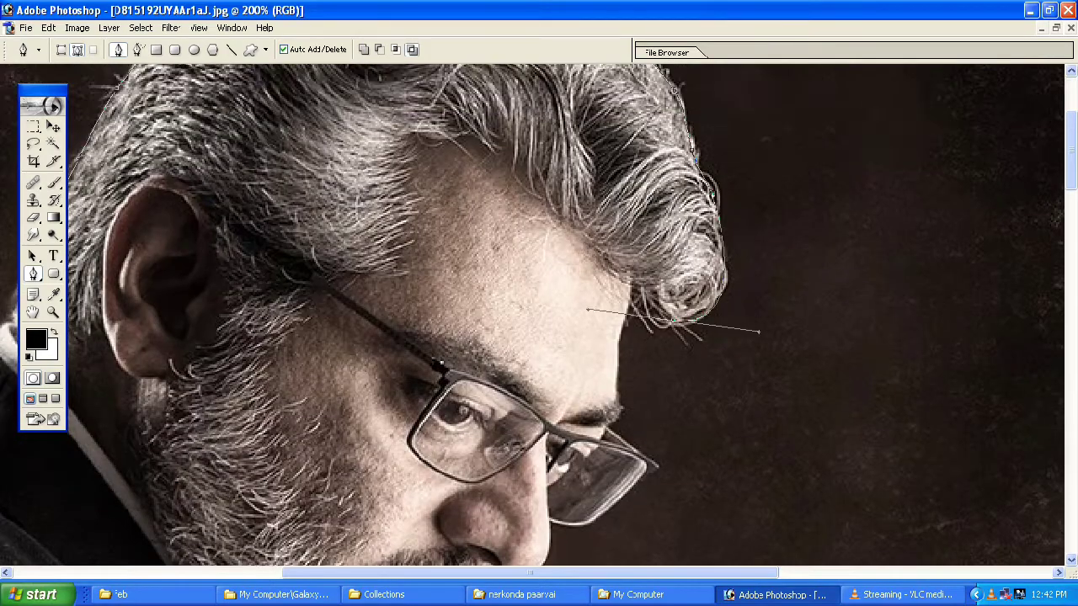
Extend the pen path down the forehead and eyebrow and around the outer edge of the far eyeglass lens
{"action": "left_click_drag", "start_coordinate": [624, 322], "coordinate": [637, 216]}
{"action": "left_click_drag", "start_coordinate": [628, 250], "coordinate": [670, 228]}
{"action": "left_click_drag", "start_coordinate": [691, 274], "coordinate": [775, 186]}
{"action": "left_click", "coordinate": [798, 201]}
{"action": "left_click", "coordinate": [791, 211]}
{"action": "left_click_drag", "start_coordinate": [741, 253], "coordinate": [734, 209]}
{"action": "key", "text": "ctrl+z"}
{"action": "key", "text": "ctrl+plus"}
{"action": "key", "text": "ctrl+plus"}
{"action": "left_click_drag", "start_coordinate": [842, 211], "coordinate": [362, 421]}
{"action": "left_click_drag", "start_coordinate": [543, 333], "coordinate": [506, 341]}
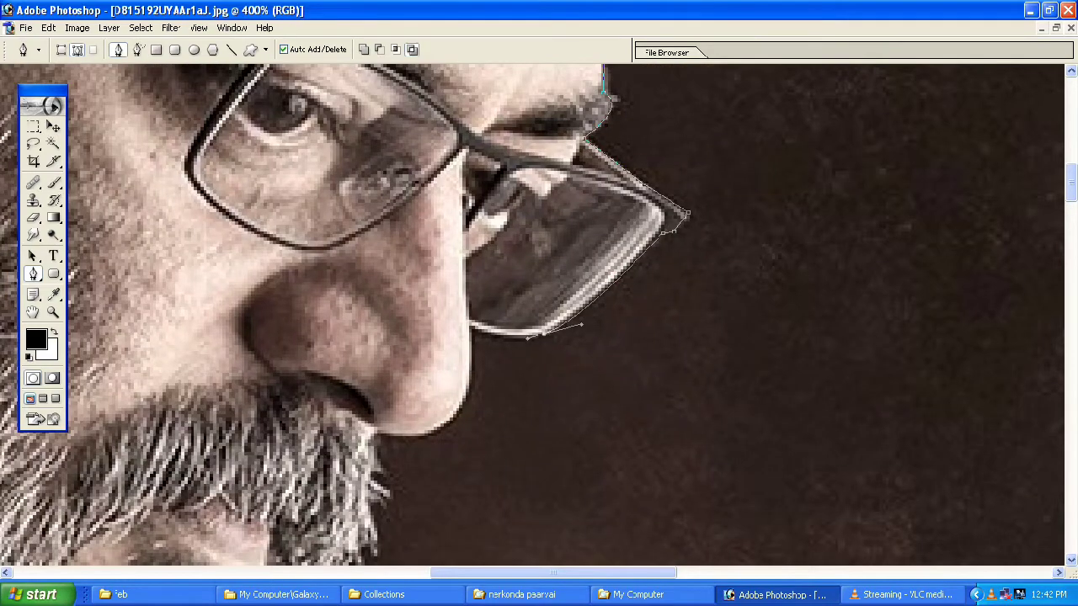
Trace the pen path along the nose, moustache and beard and down onto the coat lapel
{"action": "left_click_drag", "start_coordinate": [472, 438], "coordinate": [597, 297]}
{"action": "left_click_drag", "start_coordinate": [505, 298], "coordinate": [495, 341]}
{"action": "left_click_drag", "start_coordinate": [505, 413], "coordinate": [581, 242]}
{"action": "left_click_drag", "start_coordinate": [528, 344], "coordinate": [516, 368]}
{"action": "left_click_drag", "start_coordinate": [421, 480], "coordinate": [429, 151]}
{"action": "left_click_drag", "start_coordinate": [463, 437], "coordinate": [472, 105]}
Continue the pen path from the lapel over the raised sleeve and cuff and up along the thumb
{"action": "left_click_drag", "start_coordinate": [539, 253], "coordinate": [559, 287]}
{"action": "left_click", "coordinate": [657, 412]}
{"action": "left_click_drag", "start_coordinate": [714, 366], "coordinate": [595, 500]}
{"action": "left_click_drag", "start_coordinate": [621, 504], "coordinate": [626, 494]}
{"action": "left_click_drag", "start_coordinate": [663, 354], "coordinate": [679, 337]}
{"action": "left_click_drag", "start_coordinate": [783, 232], "coordinate": [583, 344]}
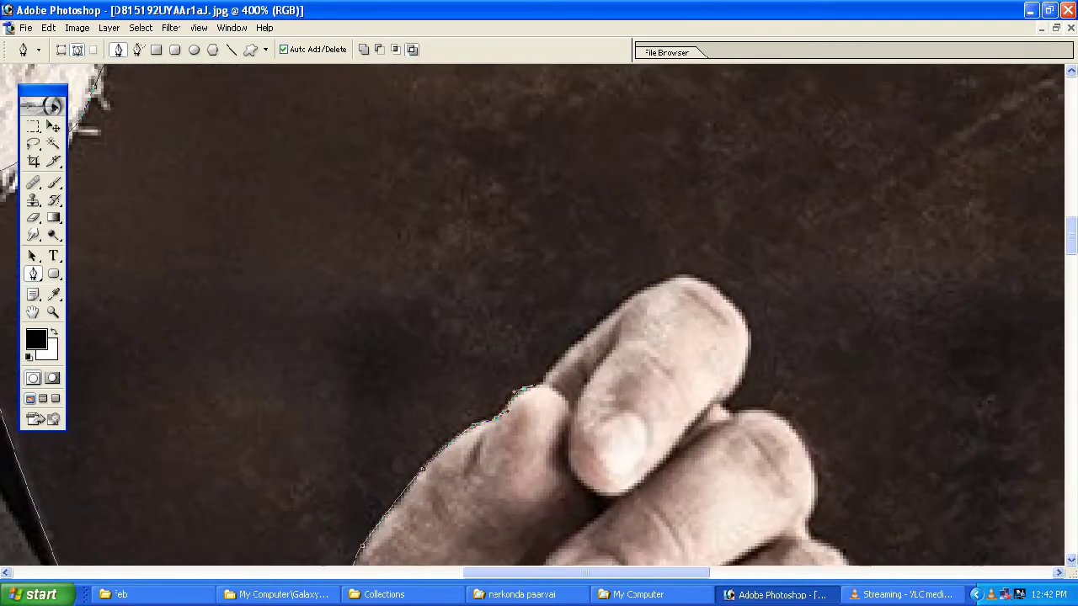
Trace the pen path around the curled fingers of the raised hand, following each knuckle
{"action": "left_click_drag", "start_coordinate": [747, 343], "coordinate": [635, 135]}
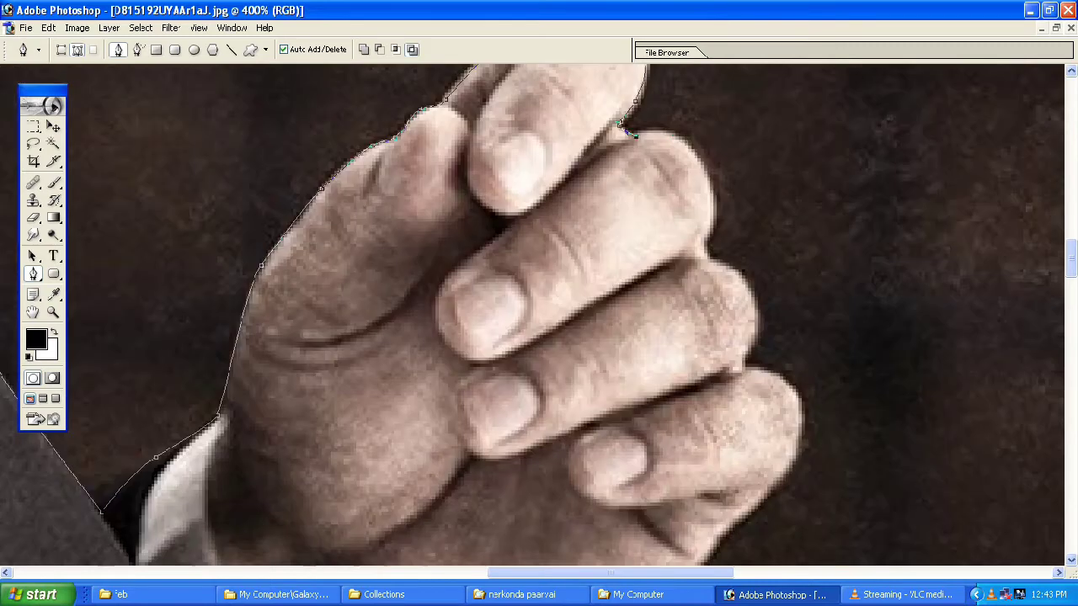
{"action": "left_click_drag", "start_coordinate": [703, 240], "coordinate": [690, 133]}
{"action": "left_click", "coordinate": [685, 146]}
{"action": "left_click_drag", "start_coordinate": [701, 152], "coordinate": [707, 156]}
{"action": "left_click_drag", "start_coordinate": [740, 196], "coordinate": [742, 220]}
{"action": "left_click_drag", "start_coordinate": [731, 247], "coordinate": [733, 257]}
{"action": "left_click_drag", "start_coordinate": [732, 258], "coordinate": [703, 186]}
{"action": "left_click", "coordinate": [759, 243], "text": "alt"}
{"action": "left_click_drag", "start_coordinate": [757, 253], "coordinate": [804, 112]}
{"action": "left_click", "coordinate": [693, 250]}
{"action": "left_click_drag", "start_coordinate": [694, 253], "coordinate": [772, 140]}
Extend the pen path under the raised hand, around the cuff and sleeve, and down the coat's front edge
{"action": "left_click", "coordinate": [644, 232]}
{"action": "left_click", "coordinate": [540, 320]}
{"action": "left_click_drag", "start_coordinate": [540, 324], "coordinate": [672, 58]}
{"action": "left_click_drag", "start_coordinate": [629, 178], "coordinate": [623, 312]}
{"action": "left_click_drag", "start_coordinate": [611, 395], "coordinate": [689, 228]}
{"action": "left_click_drag", "start_coordinate": [609, 291], "coordinate": [585, 115]}
{"action": "left_click", "coordinate": [450, 164]}
{"action": "left_click_drag", "start_coordinate": [463, 350], "coordinate": [476, 101]}
{"action": "left_click_drag", "start_coordinate": [485, 295], "coordinate": [496, 317]}
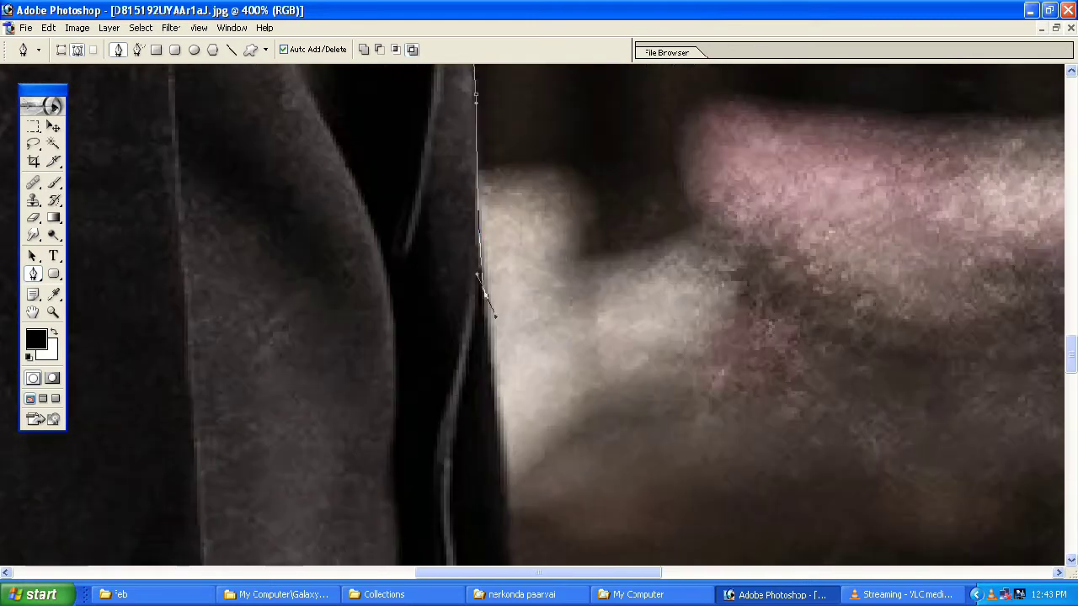
Continue the pen path down the lower front of the coat and across the bottom edge of the poster
{"action": "key", "text": "ctrl+minus"}
{"action": "key", "text": "ctrl+minus"}
{"action": "key", "text": "ctrl+minus"}
{"action": "key", "text": "ctrl+minus"}
{"action": "left_click_drag", "start_coordinate": [576, 508], "coordinate": [576, 496]}
{"action": "left_click_drag", "start_coordinate": [574, 486], "coordinate": [580, 508]}
{"action": "left_click", "coordinate": [618, 578]}
{"action": "left_click", "coordinate": [305, 577]}
Trace the pen path up past the lowered hand and along the back of the coat to the shoulder
{"action": "left_click", "coordinate": [303, 486]}
{"action": "left_click_drag", "start_coordinate": [290, 471], "coordinate": [290, 522]}
{"action": "mouse_move", "coordinate": [255, 500]}
{"action": "left_mouse_down"}
{"action": "mouse_move", "coordinate": [224, 452]}
{"action": "mouse_move", "coordinate": [240, 502]}
{"action": "left_mouse_up"}
{"action": "left_click", "coordinate": [255, 500], "text": "alt"}
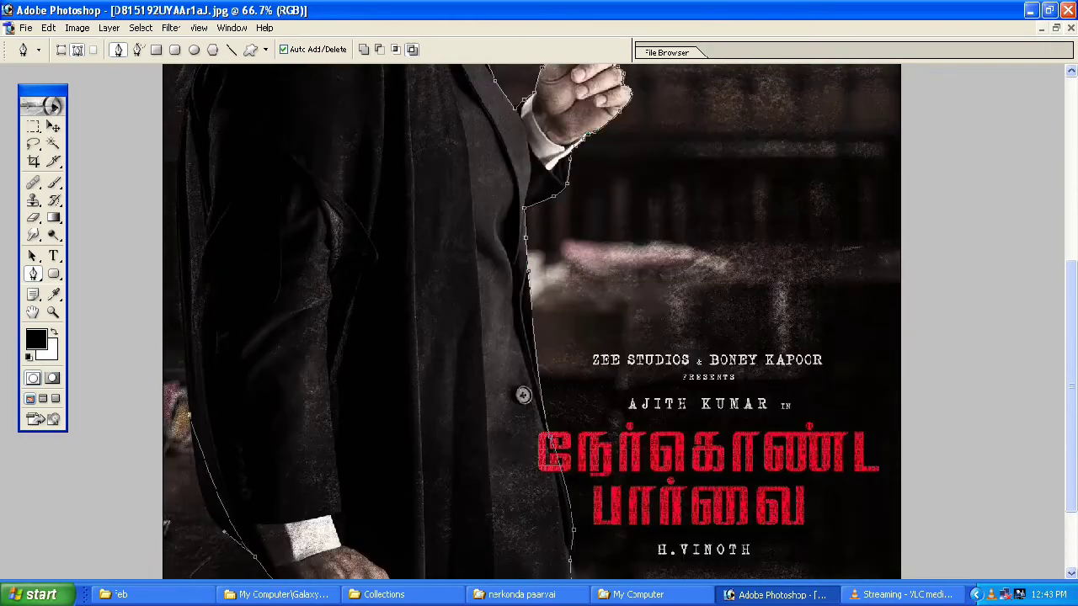
{"action": "left_click_drag", "start_coordinate": [196, 423], "coordinate": [181, 307]}
{"action": "left_click_drag", "start_coordinate": [202, 320], "coordinate": [202, 490]}
{"action": "left_click_drag", "start_coordinate": [184, 275], "coordinate": [181, 372]}
{"action": "left_click", "coordinate": [175, 263]}
{"action": "left_click_drag", "start_coordinate": [176, 368], "coordinate": [181, 359]}
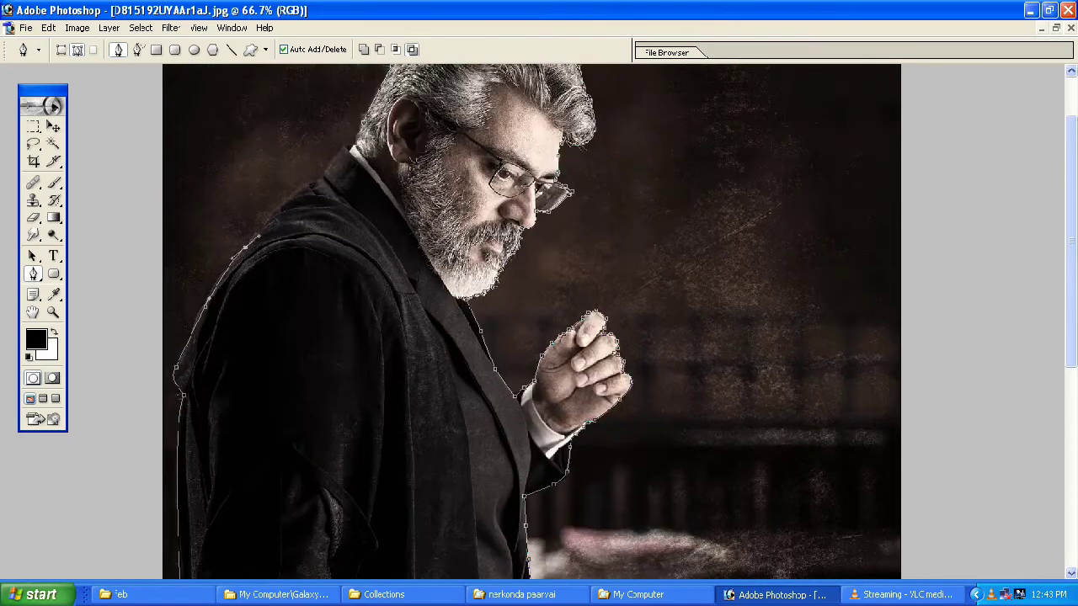
Complete the pen path along the shoulder and collar and convert it to a selection
{"action": "left_click", "coordinate": [324, 174]}
{"action": "key", "text": "ctrl+plus"}
{"action": "key", "text": "ctrl+plus"}
{"action": "key", "text": "ctrl+plus"}
{"action": "left_click_drag", "start_coordinate": [168, 127], "coordinate": [926, 535]}
{"action": "left_click_drag", "start_coordinate": [386, 239], "coordinate": [484, 497]}
{"action": "left_click_drag", "start_coordinate": [512, 252], "coordinate": [520, 236]}
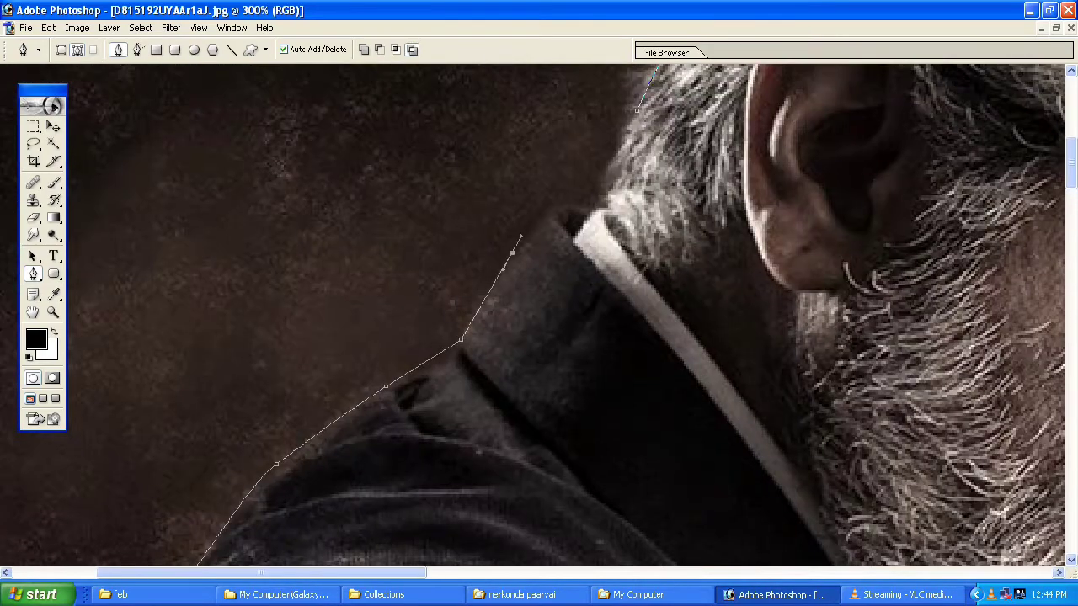
{"action": "key", "text": "ctrl+Return"}
{"action": "key", "text": "ctrl+0"}
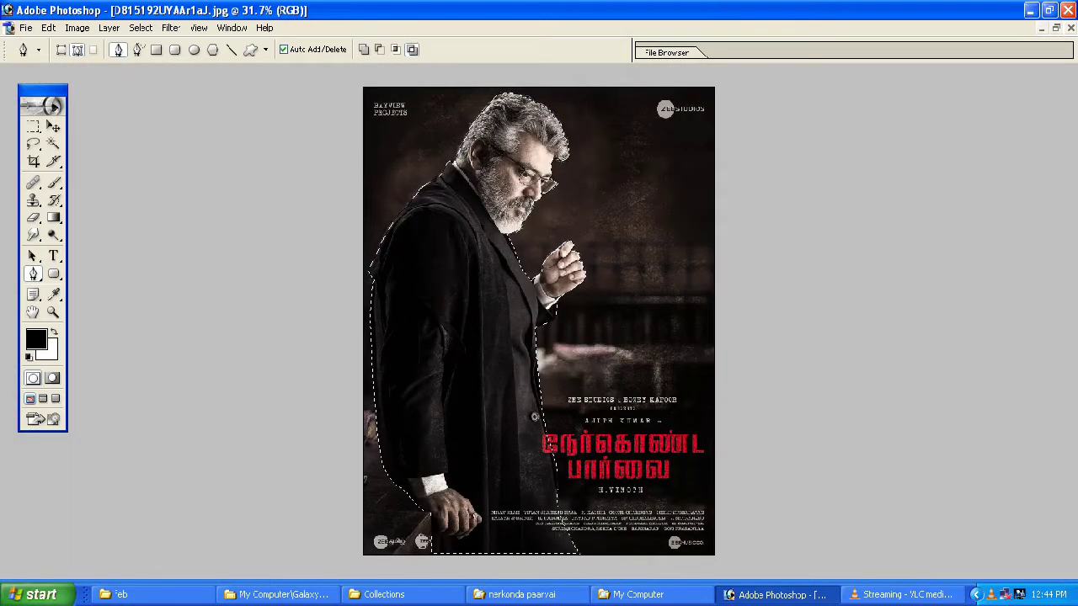
Set up a new document 15 inches wide and 10 inches high
{"action": "key", "text": "ctrl+n"}
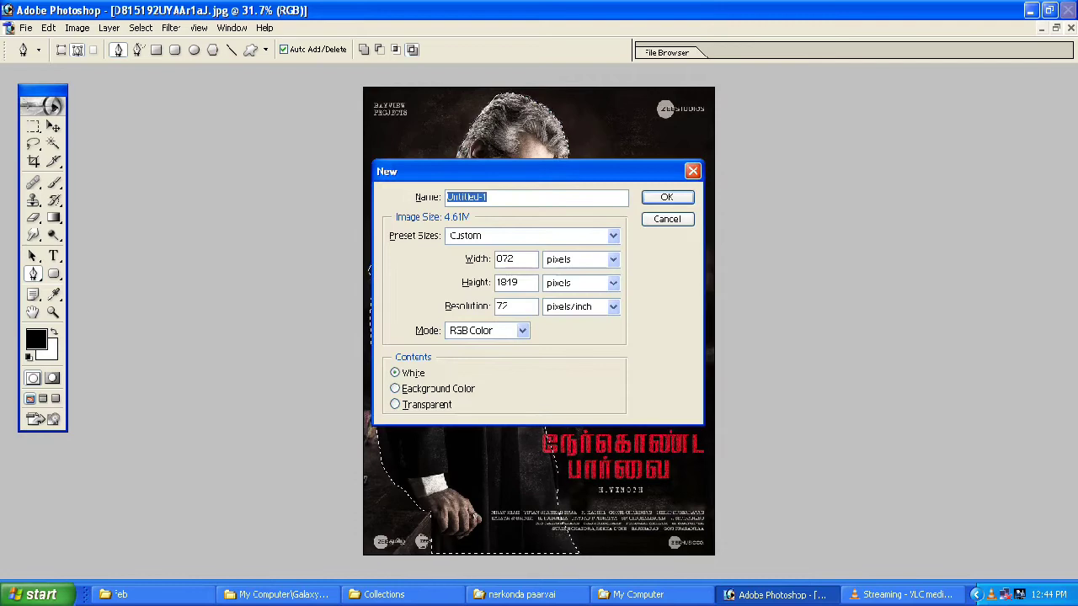
{"action": "left_click", "coordinate": [613, 283]}
{"action": "left_click", "coordinate": [569, 305]}
{"action": "left_click", "coordinate": [613, 259]}
{"action": "left_click", "coordinate": [569, 282]}
{"action": "key", "text": "Tab"}
{"action": "type", "text": "10"}
{"action": "key", "text": "shift+Tab"}
{"action": "type", "text": "15"}
{"action": "key", "text": "Tab"}
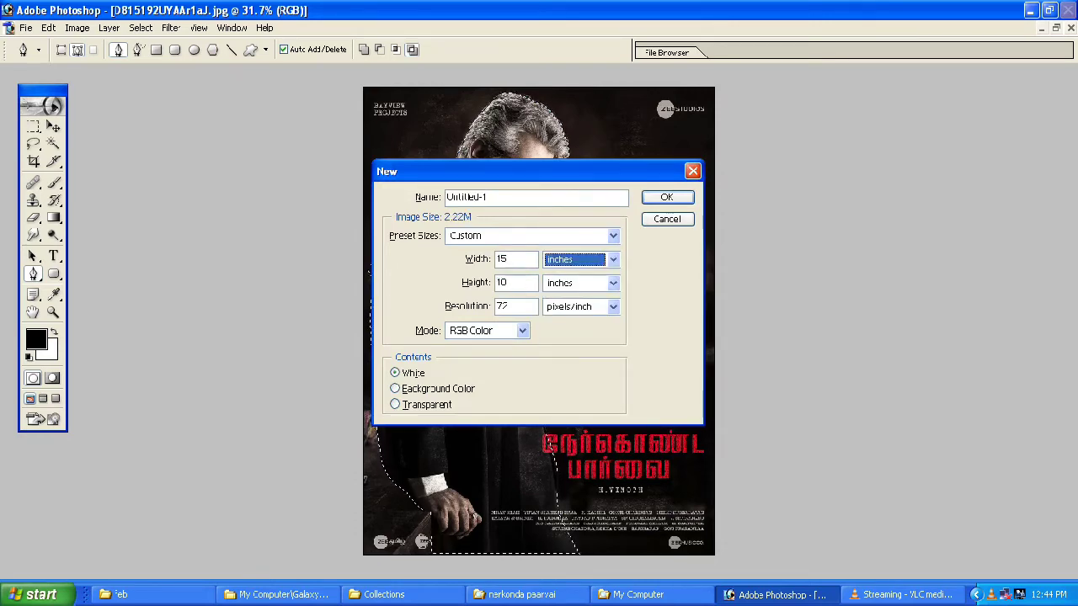
Set the new document's resolution to 140 pixels/inch and create it
{"action": "key", "text": "Tab"}
{"action": "key", "text": "Tab"}
{"action": "type", "text": "2"}
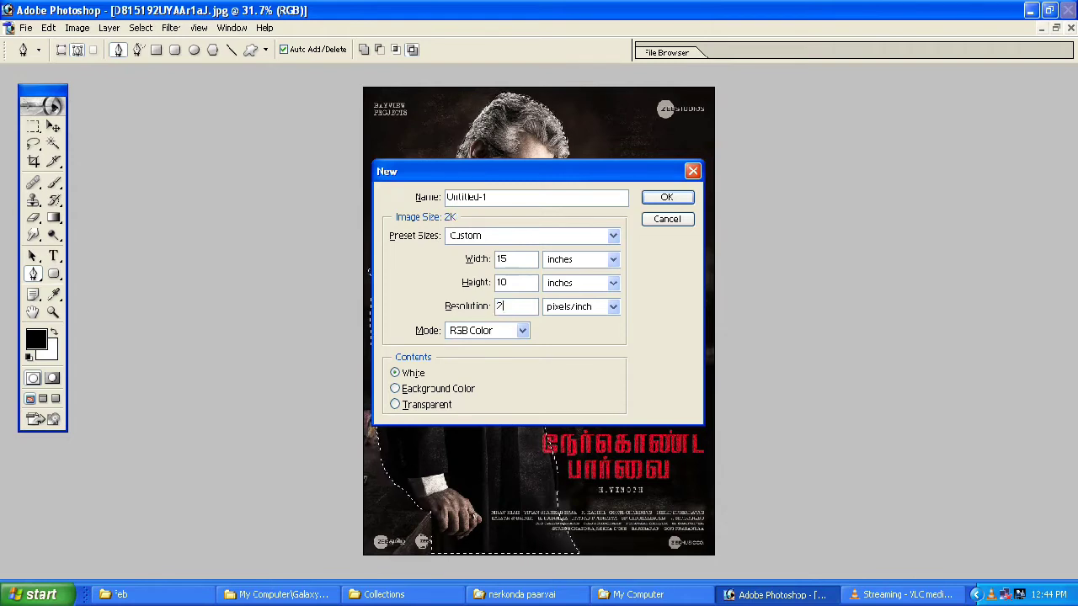
{"action": "key", "text": "BackSpace"}
{"action": "type", "text": "140"}
{"action": "key", "text": "Return"}
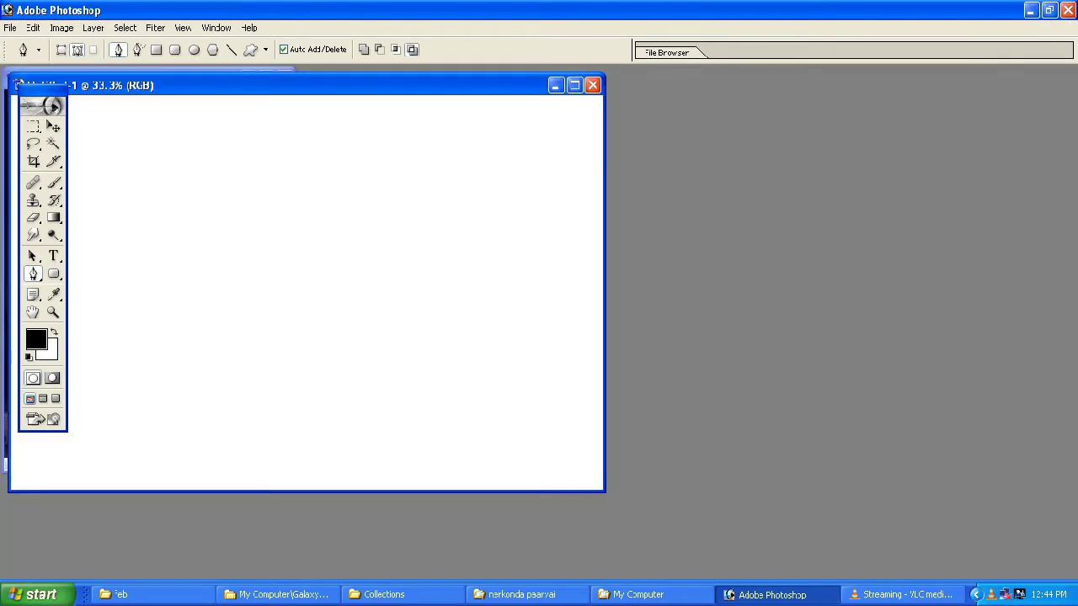
Copy the selected man from the poster into the new blank document and maximize that document
{"action": "key", "text": "v"}
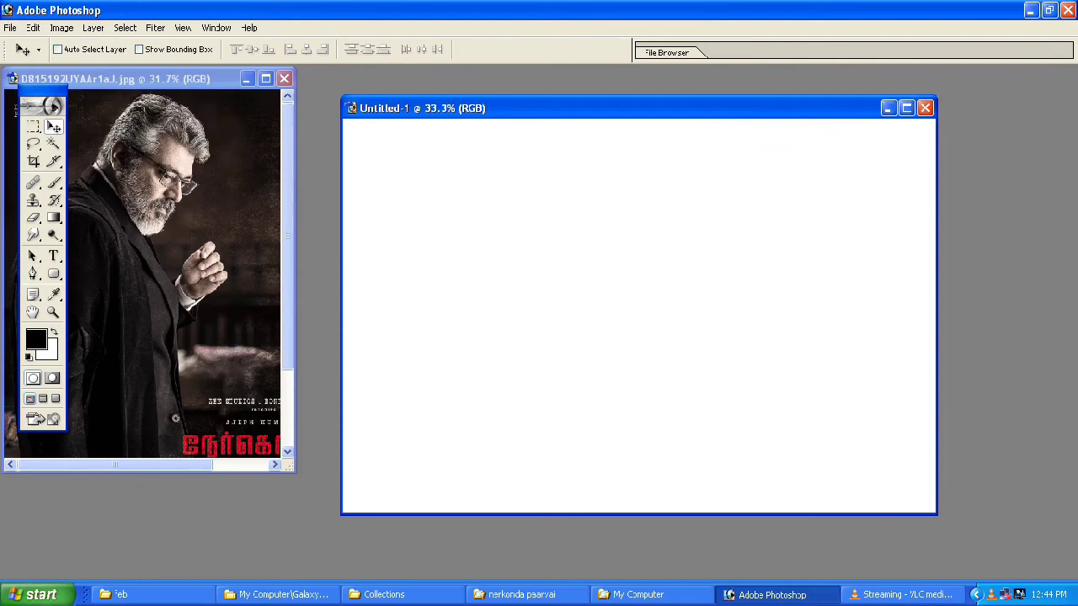
{"action": "key", "text": "ctrl+Tab"}
{"action": "left_click_drag", "start_coordinate": [143, 278], "coordinate": [545, 325]}
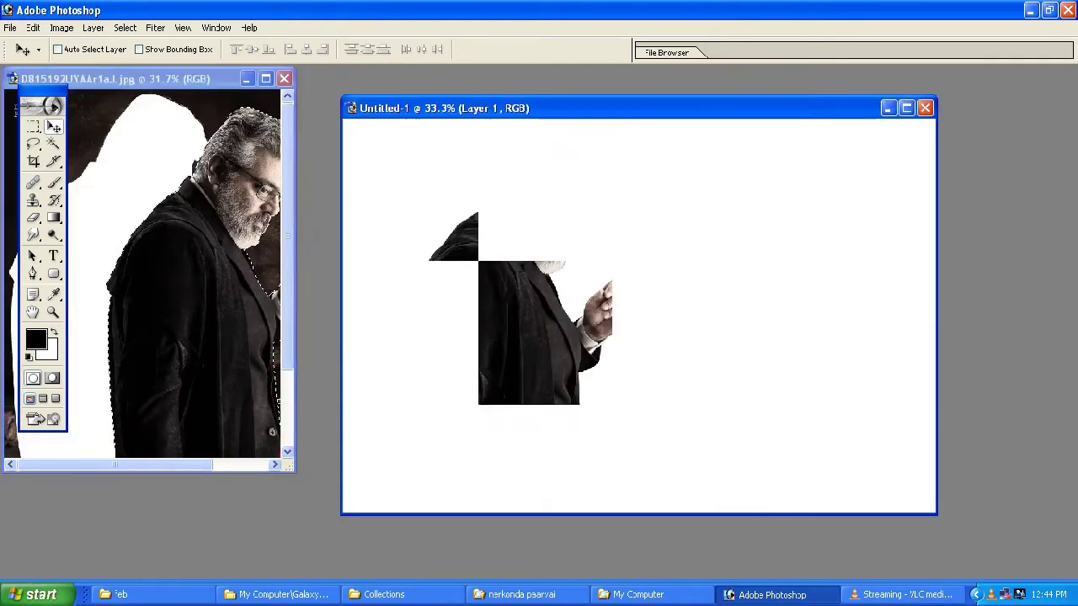
{"action": "left_click", "coordinate": [906, 107]}
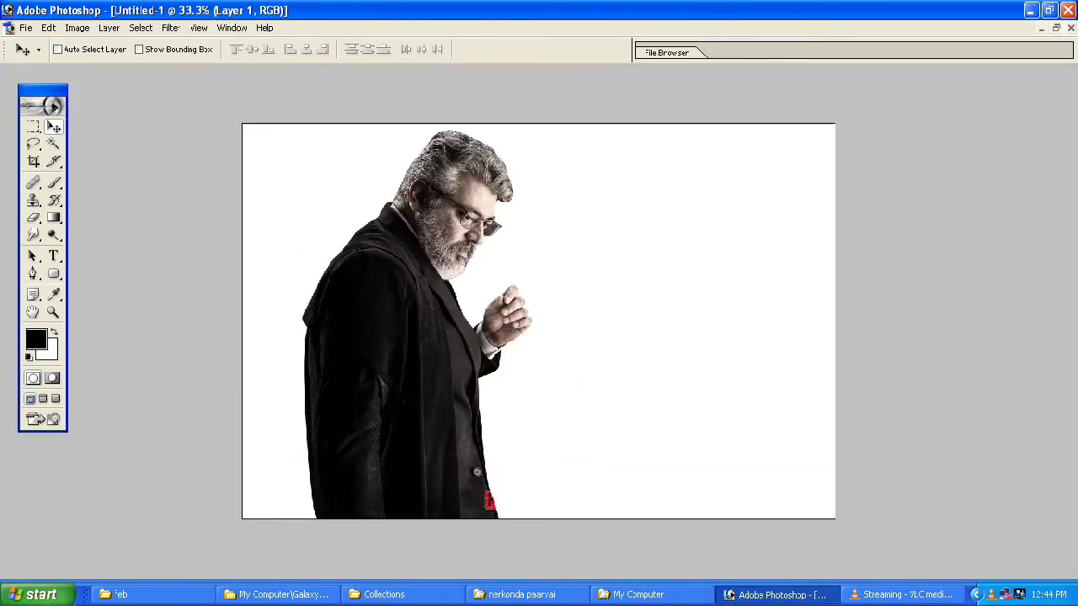
Move the man's cutout up so its lower edge is on the canvas and add a layer mask to it
{"action": "key", "text": "F7"}
{"action": "left_click_drag", "start_coordinate": [421, 337], "coordinate": [489, 202]}
{"action": "key", "text": "shift+Right"}
{"action": "left_click", "coordinate": [829, 332]}
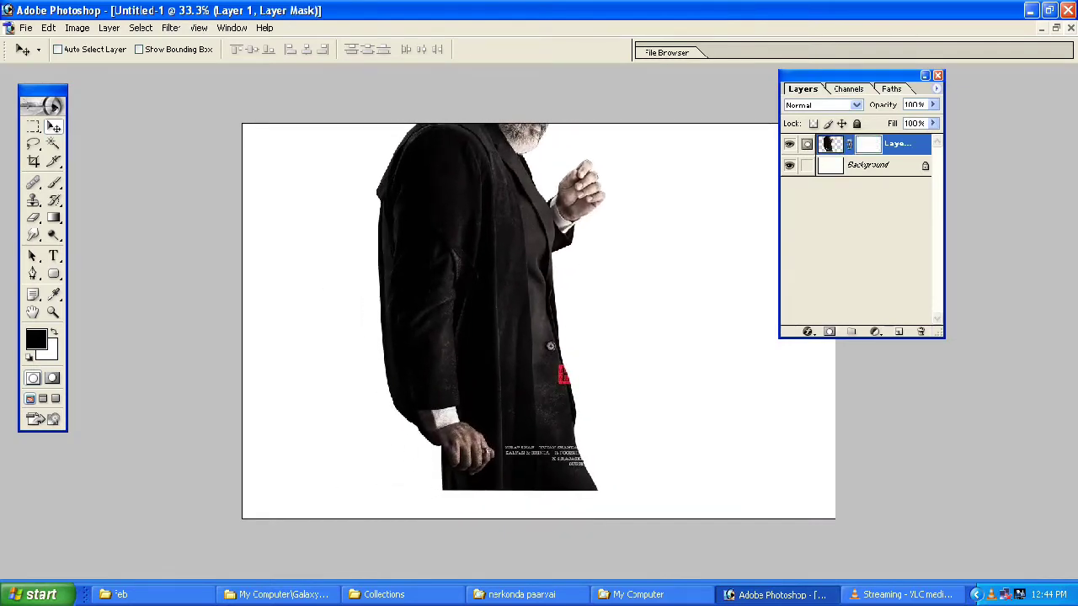
Fade out the bottom of the man's coat by painting black on the layer mask with a large soft brush
{"action": "key", "text": "b"}
{"action": "key", "text": "bracketright"}
{"action": "key", "text": "bracketright"}
{"action": "key", "text": "bracketright"}
{"action": "key", "text": "bracketright"}
{"action": "key", "text": "bracketright"}
{"action": "key", "text": "bracketright"}
{"action": "mouse_move", "coordinate": [397, 464]}
{"action": "left_mouse_down"}
{"action": "mouse_move", "coordinate": [699, 446]}
{"action": "mouse_move", "coordinate": [392, 493]}
{"action": "mouse_move", "coordinate": [531, 393]}
{"action": "mouse_move", "coordinate": [506, 286]}
{"action": "mouse_move", "coordinate": [379, 438]}
{"action": "left_mouse_up"}
Enlarge the masked man slightly with Free Transform and place him in the left half of the canvas
{"action": "left_click", "coordinate": [53, 125]}
{"action": "key", "text": "ctrl+t"}
{"action": "left_click_drag", "start_coordinate": [498, 184], "coordinate": [526, 128]}
{"action": "key", "text": "Return"}
{"action": "key", "text": "ctrl+plus"}
{"action": "left_click_drag", "start_coordinate": [842, 75], "coordinate": [911, 123]}
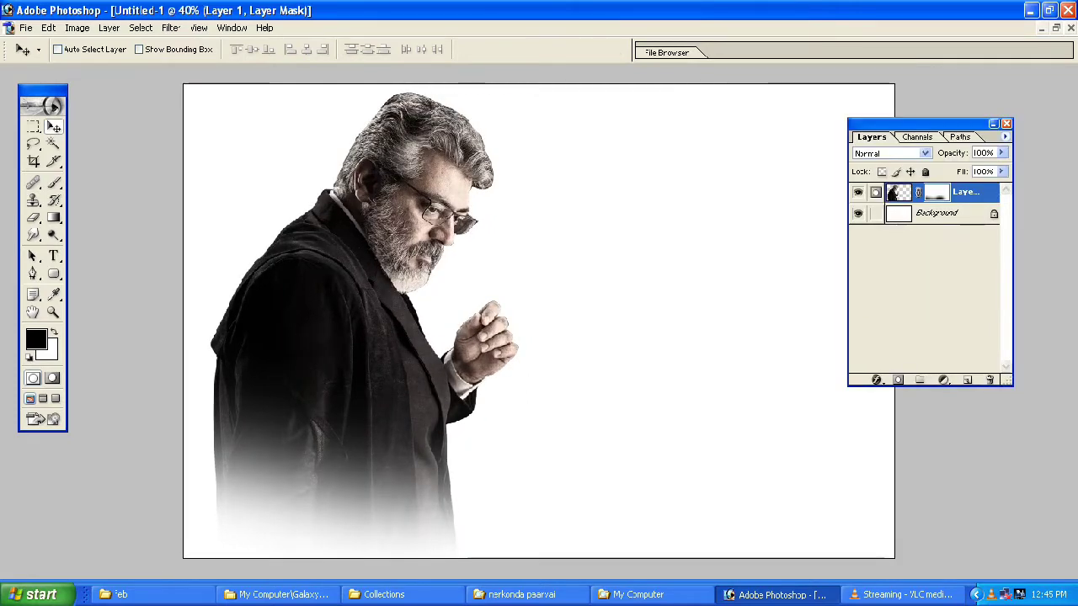
Close the original movie poster image without saving changes
{"action": "key", "text": "ctrl+Tab"}
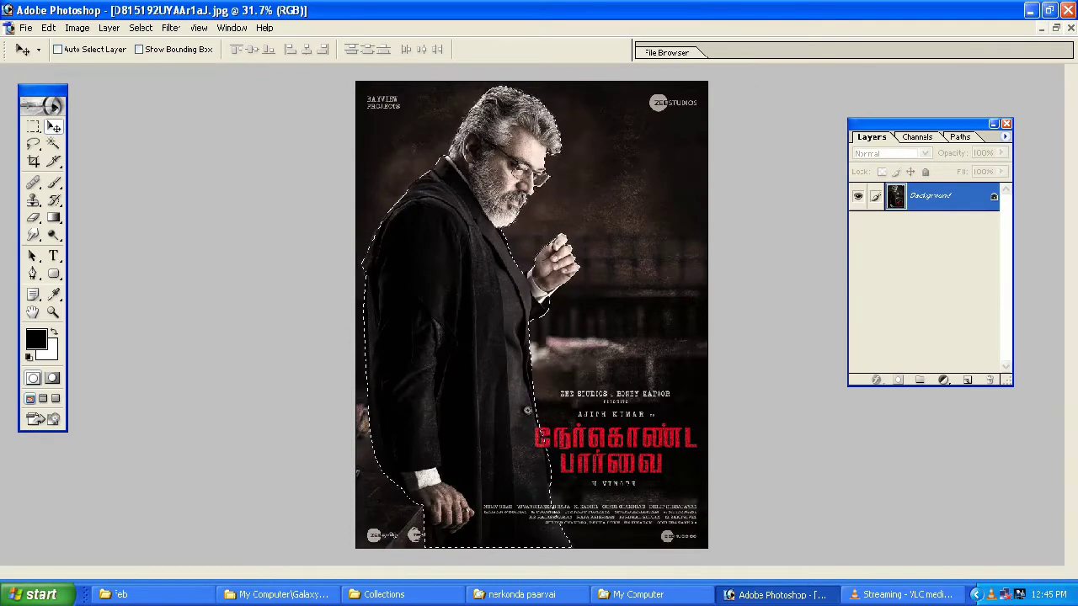
{"action": "key", "text": "ctrl+w"}
{"action": "key", "text": "n"}
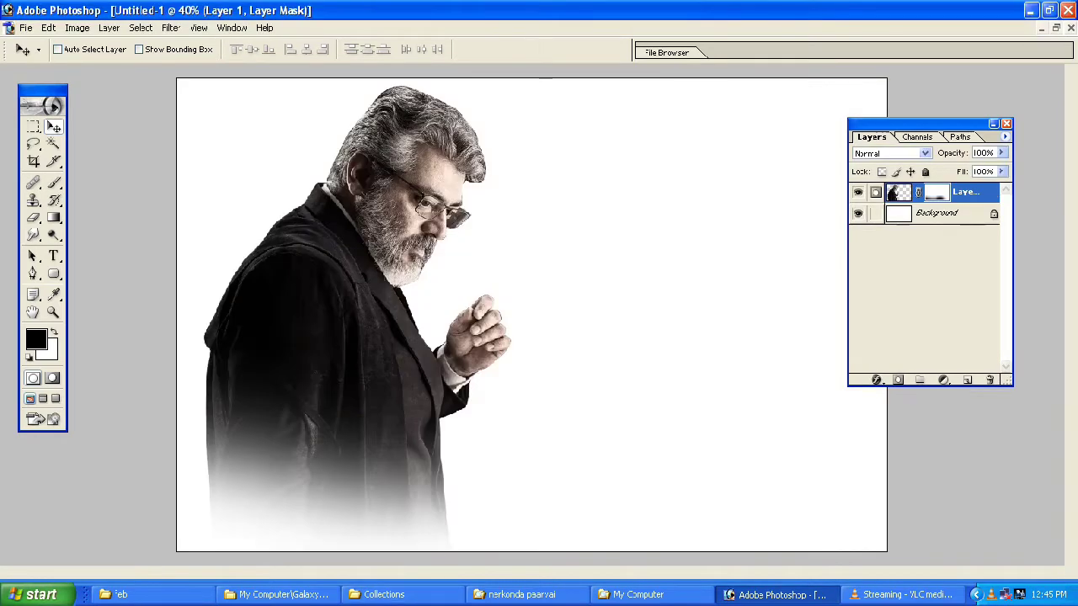
Save the document in Photoshop format as "nkp poster design" in the vlc recorder folder
{"action": "key", "text": "ctrl+s"}
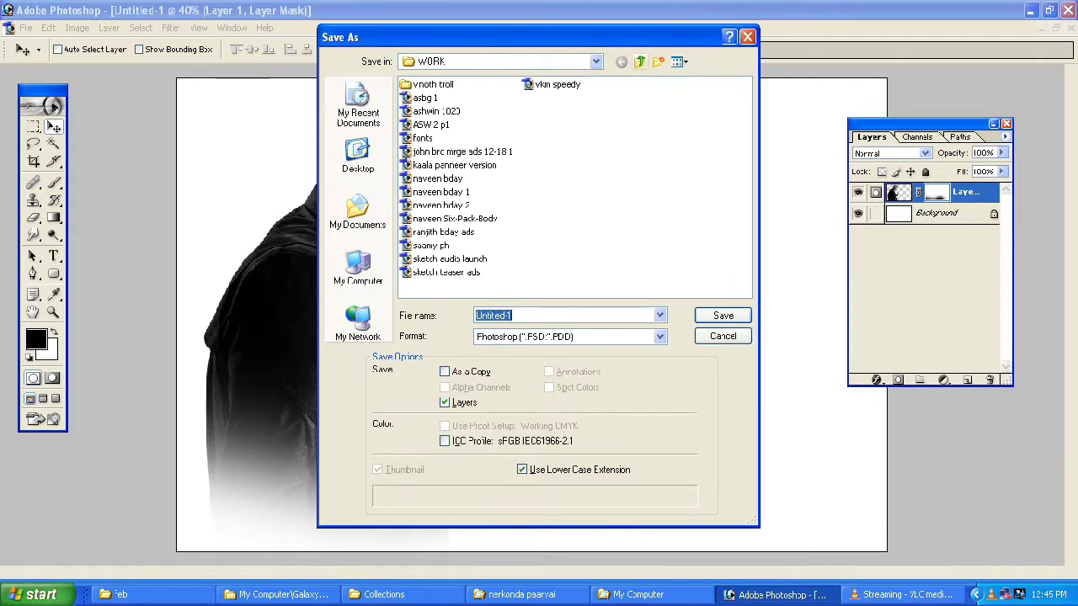
{"action": "type", "text": "nkp"}
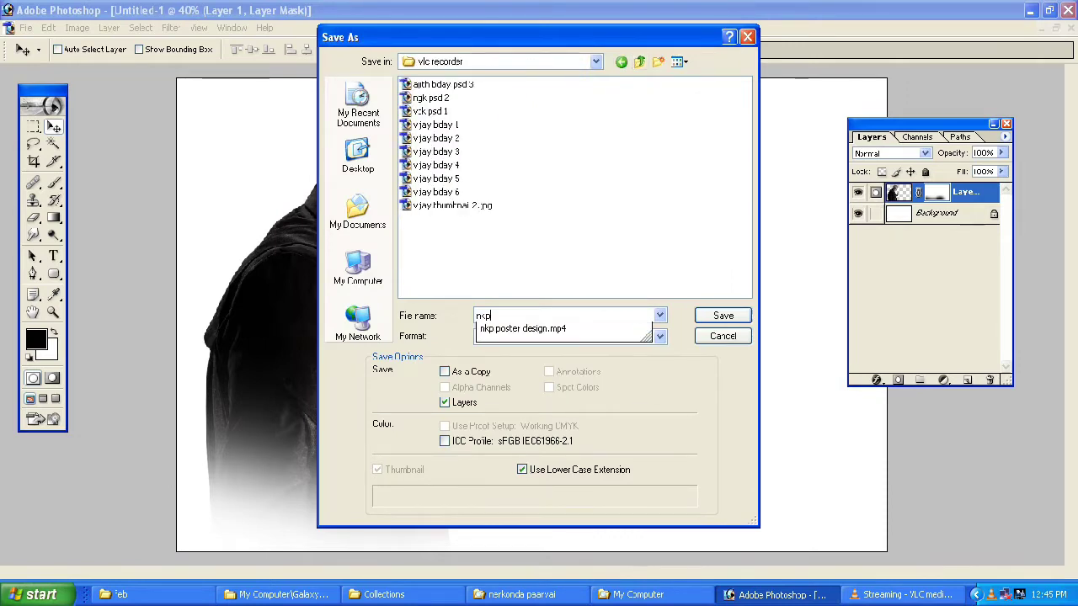
{"action": "key", "text": "Down"}
{"action": "key", "text": "BackSpace"}
{"action": "key", "text": "BackSpace"}
{"action": "key", "text": "BackSpace"}
{"action": "key", "text": "BackSpace"}
{"action": "key", "text": "Tab"}
{"action": "key", "text": "alt+Down"}
{"action": "key", "text": "Return"}
{"action": "key", "text": "Return"}
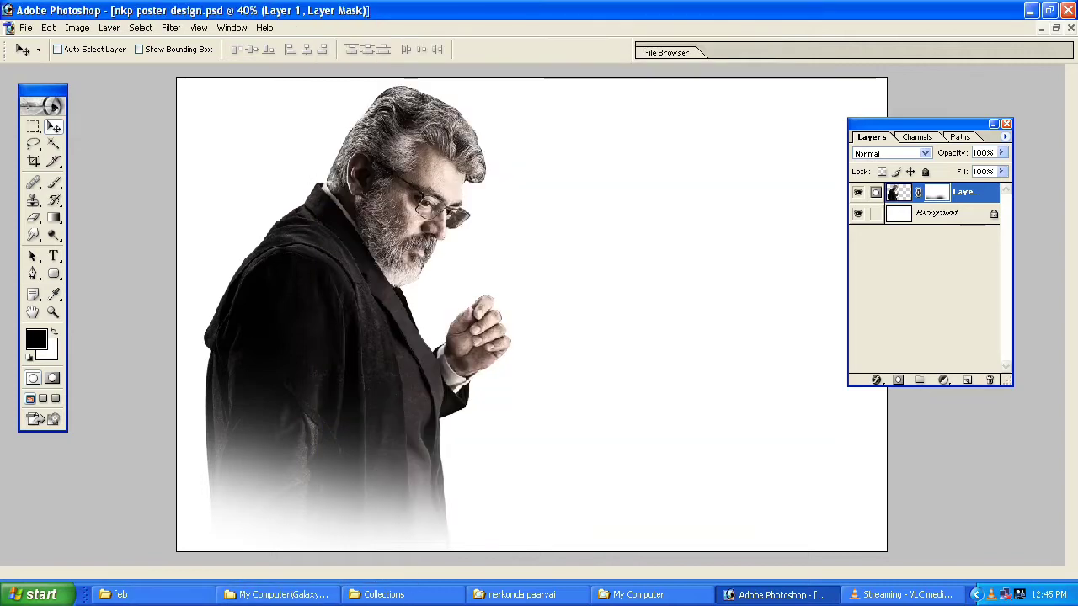
Open the multicoloured portrait from the nerkonda paarvai folder in Photoshop and copy it into the poster design as a new layer
{"action": "left_click", "coordinate": [118, 595]}
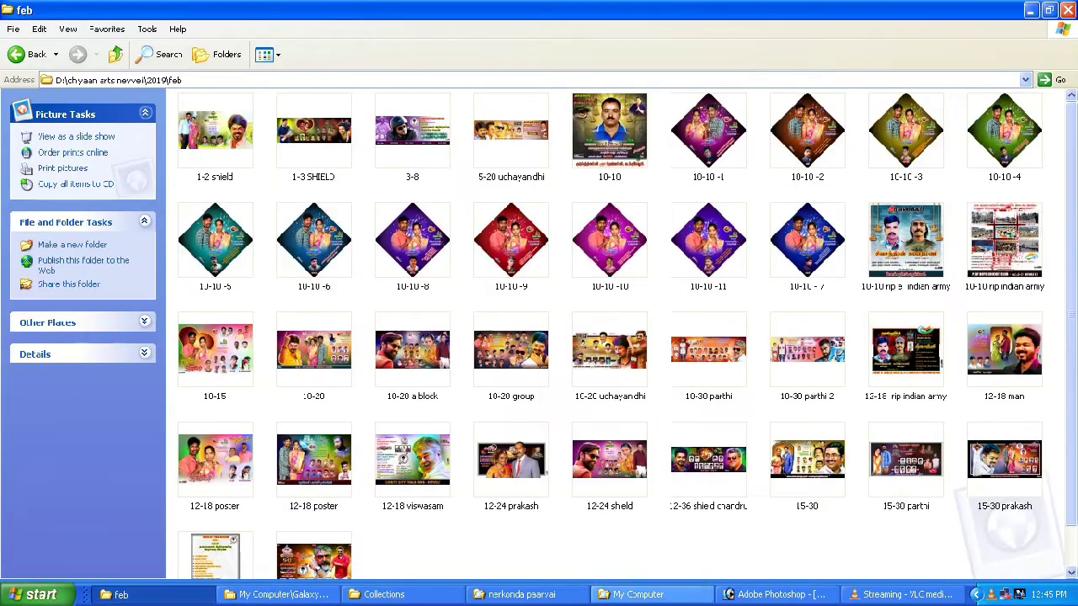
{"action": "left_click", "coordinate": [517, 594]}
{"action": "mouse_move", "coordinate": [415, 105]}
{"action": "left_mouse_down"}
{"action": "mouse_move", "coordinate": [587, 398]}
{"action": "mouse_move", "coordinate": [732, 589]}
{"action": "mouse_move", "coordinate": [771, 594]}
{"action": "mouse_move", "coordinate": [505, 295]}
{"action": "left_mouse_up"}
{"action": "left_click_drag", "start_coordinate": [387, 295], "coordinate": [589, 371]}
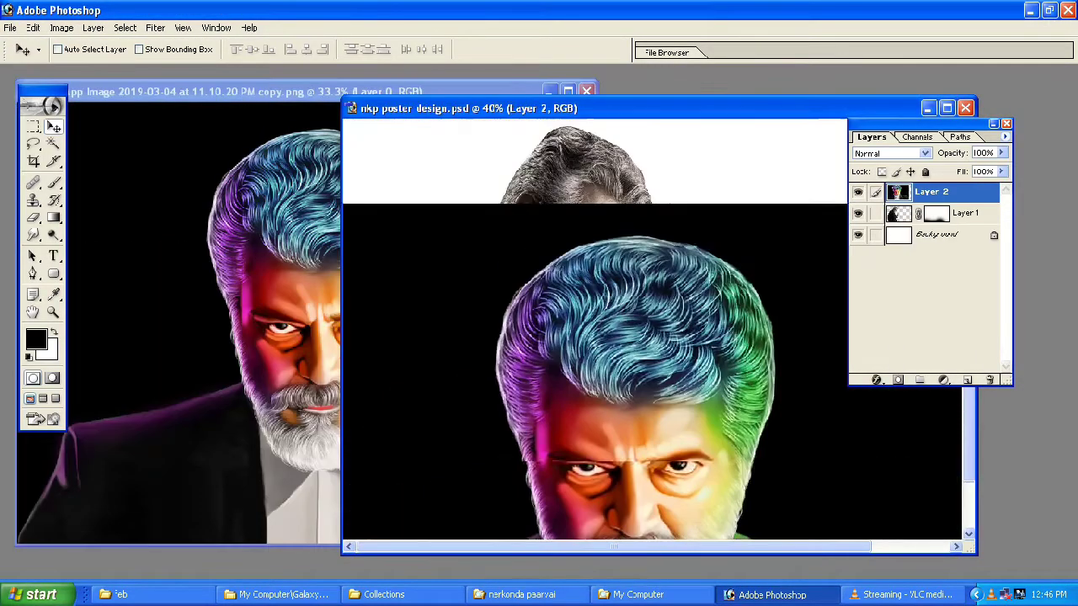
Close the source portrait image and maximize the poster design document
{"action": "key", "text": "ctrl+Tab"}
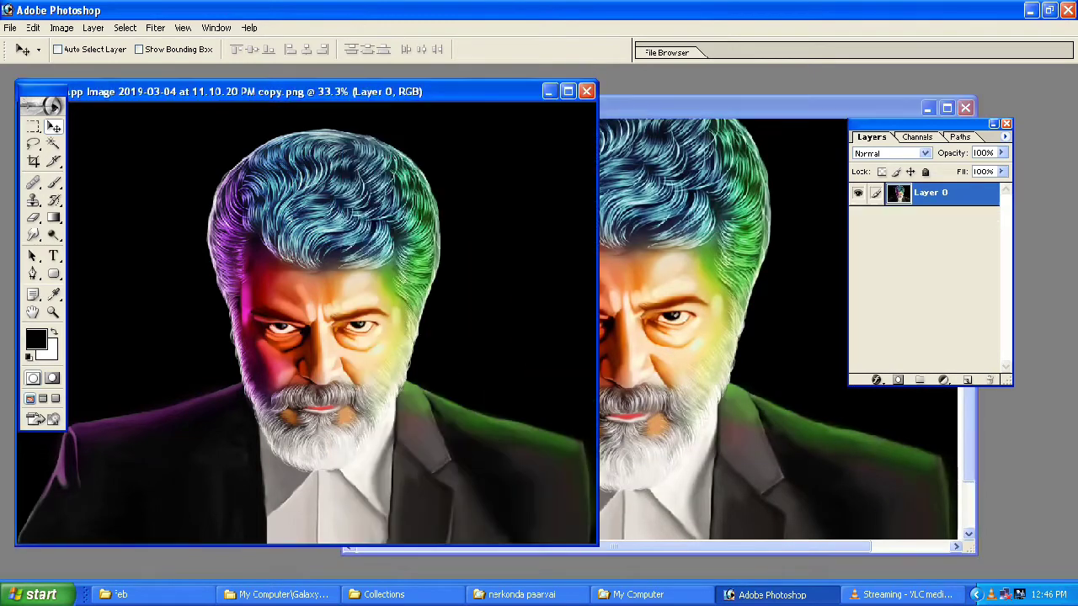
{"action": "left_click", "coordinate": [587, 91]}
{"action": "left_click_drag", "start_coordinate": [892, 109], "coordinate": [654, 89]}
{"action": "left_click", "coordinate": [708, 88]}
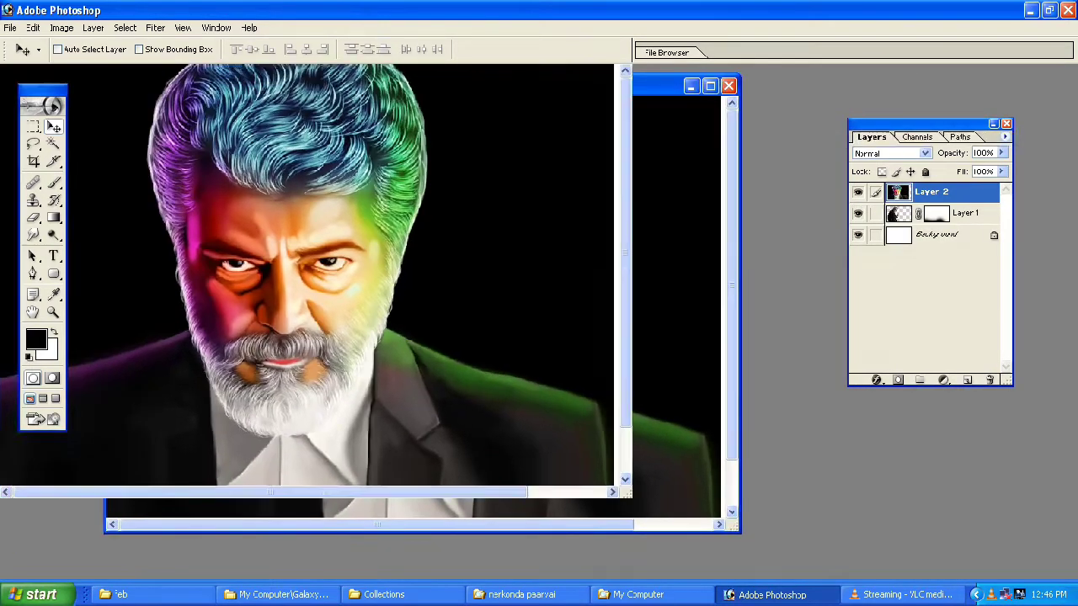
Scale down the multicoloured portrait layer and place it on the right half of the poster
{"action": "key", "text": "ctrl+t"}
{"action": "key", "text": "ctrl+0"}
{"action": "left_click_drag", "start_coordinate": [750, 72], "coordinate": [534, 259]}
{"action": "key", "text": "Return"}
{"action": "left_click_drag", "start_coordinate": [371, 383], "coordinate": [584, 312]}
Select and delete the portrait's black background with the Magic Wand, deselect, and move the cut-out upward
{"action": "key", "text": "w"}
{"action": "left_click", "coordinate": [488, 228]}
{"action": "key", "text": "Delete"}
{"action": "key", "text": "ctrl+d"}
{"action": "key", "text": "v"}
{"action": "left_click_drag", "start_coordinate": [591, 337], "coordinate": [596, 281]}
Add a layer mask to the multicoloured portrait and brush black along its shoulders and lower edge to fade them out
{"action": "key", "text": "ctrl+plus"}
{"action": "key", "text": "ctrl+plus"}
{"action": "key", "text": "ctrl+plus"}
{"action": "left_click", "coordinate": [897, 380]}
{"action": "key", "text": "b"}
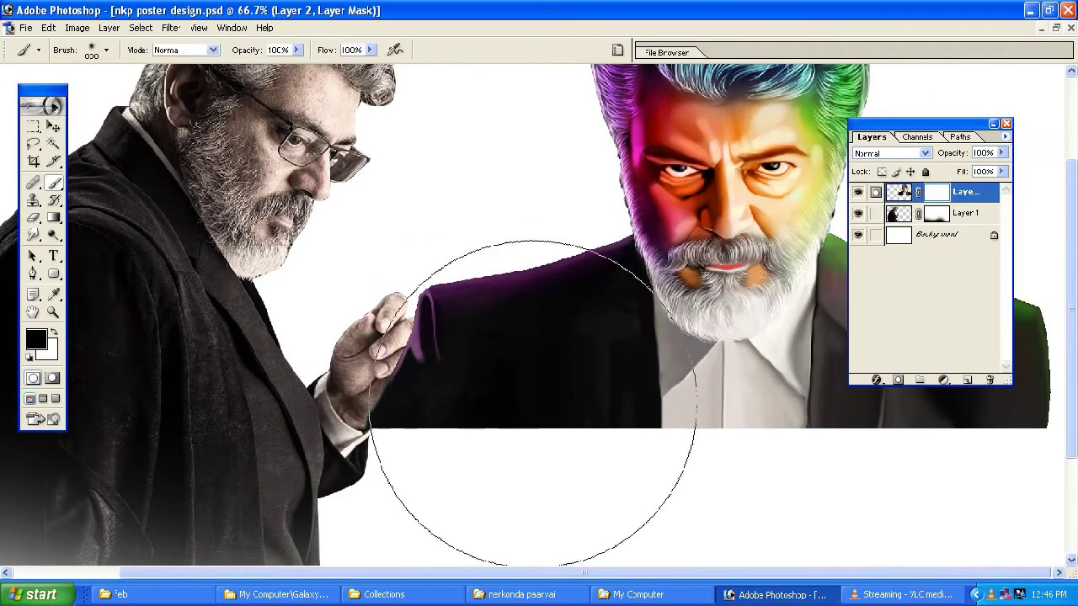
{"action": "mouse_move", "coordinate": [461, 461]}
{"action": "left_mouse_down"}
{"action": "mouse_move", "coordinate": [597, 494]}
{"action": "mouse_move", "coordinate": [1034, 469]}
{"action": "left_mouse_up"}
{"action": "key", "text": "bracketleft"}
{"action": "left_click_drag", "start_coordinate": [942, 471], "coordinate": [444, 455]}
{"action": "key", "text": "bracketright"}
{"action": "left_click_drag", "start_coordinate": [474, 413], "coordinate": [462, 452]}
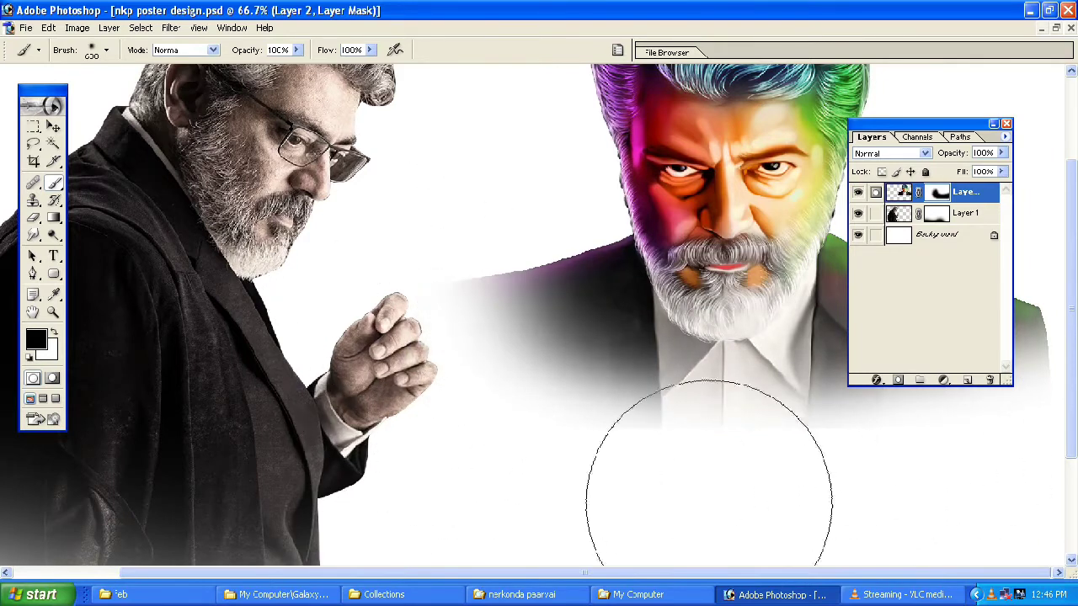
{"action": "key", "text": "F7"}
{"action": "key", "text": "bracketleft"}
{"action": "left_click_drag", "start_coordinate": [981, 392], "coordinate": [998, 405]}
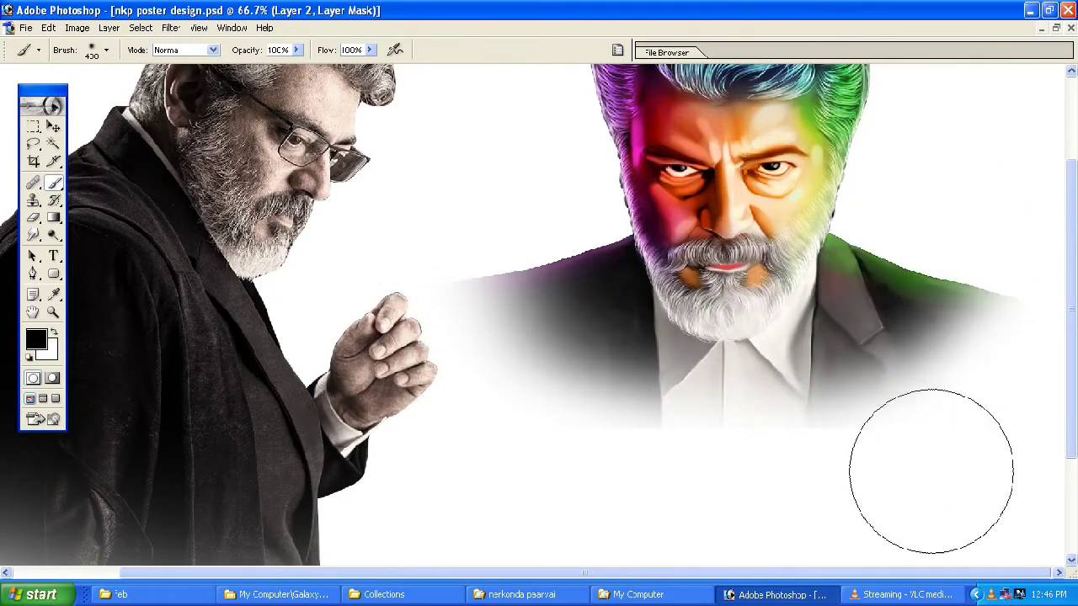
Reposition the multicoloured portrait and the standing actor figure slightly on the poster
{"action": "key", "text": "ctrl+0"}
{"action": "key", "text": "v"}
{"action": "left_click_drag", "start_coordinate": [691, 253], "coordinate": [699, 271]}
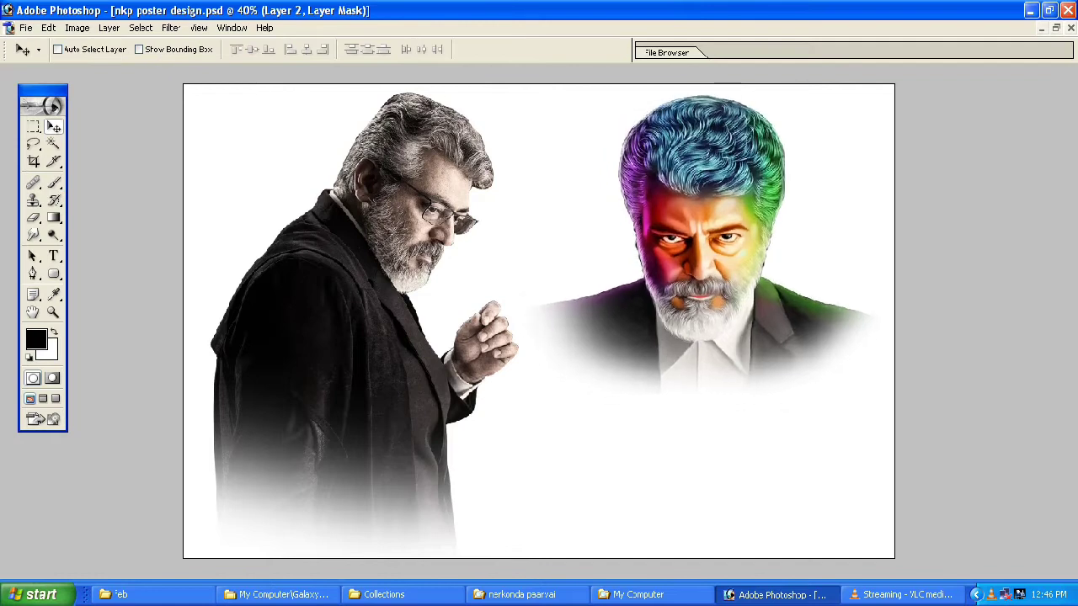
{"action": "left_click_drag", "start_coordinate": [353, 337], "coordinate": [347, 342]}
{"action": "left_click_drag", "start_coordinate": [690, 253], "coordinate": [702, 261]}
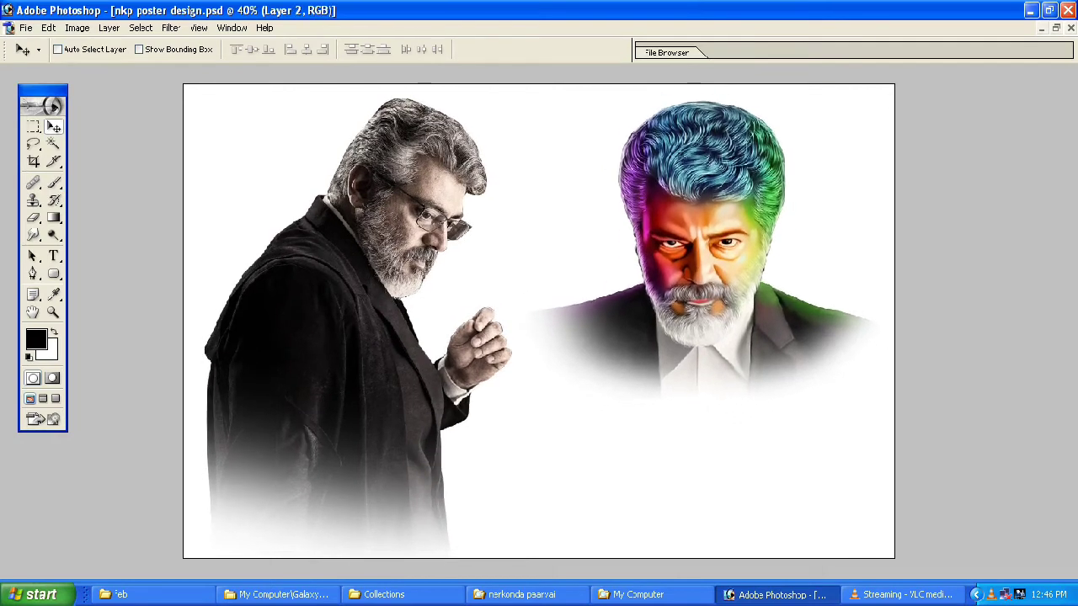
{"action": "left_click", "coordinate": [521, 595]}
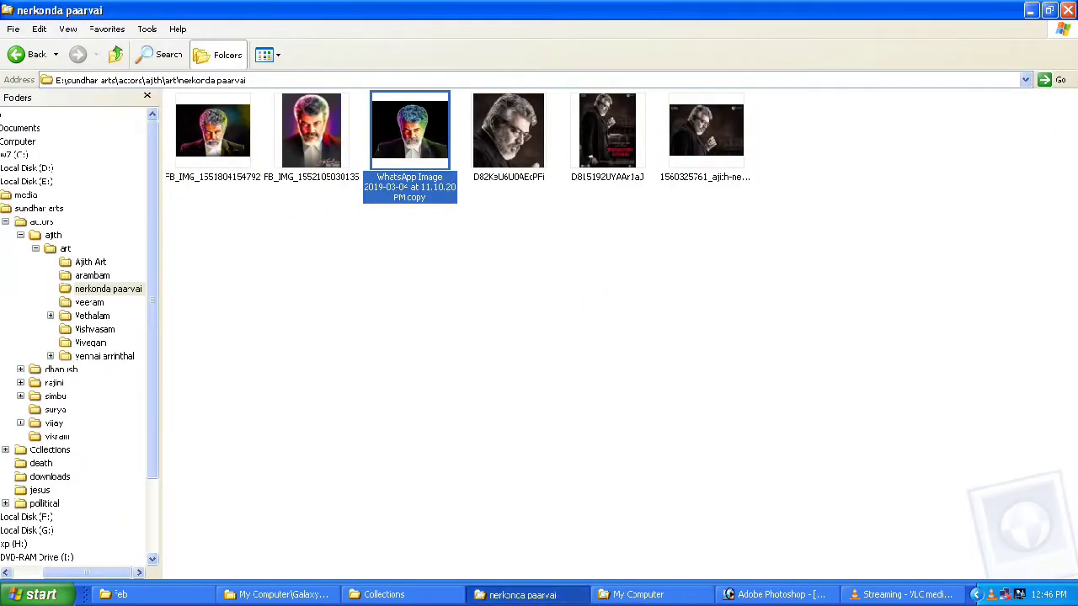
{"action": "double_click", "coordinate": [213, 130]}
{"action": "left_click", "coordinate": [1068, 10]}
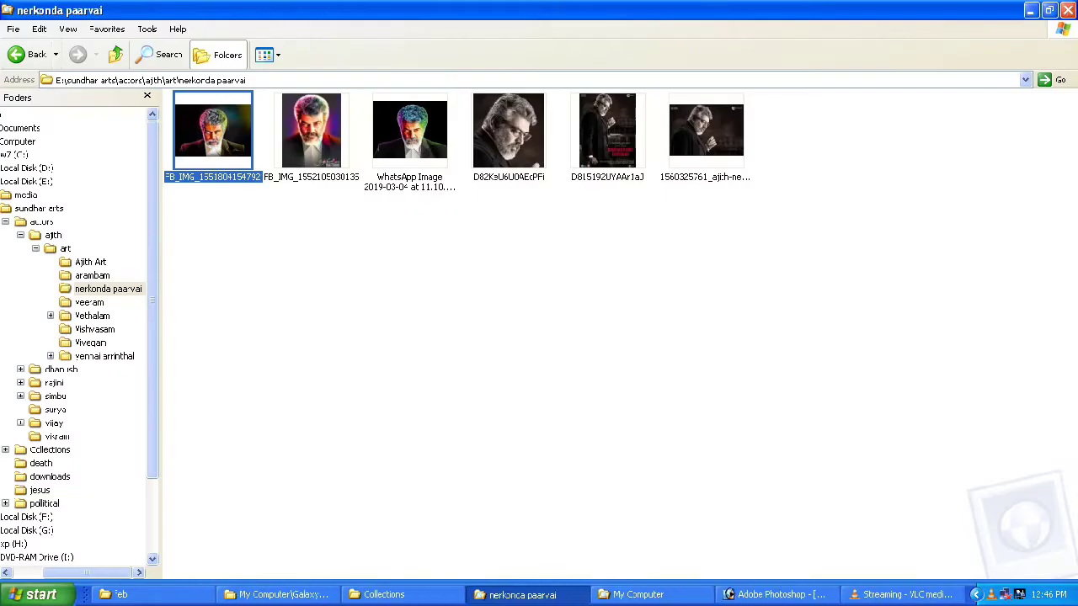
{"action": "left_click", "coordinate": [379, 595]}
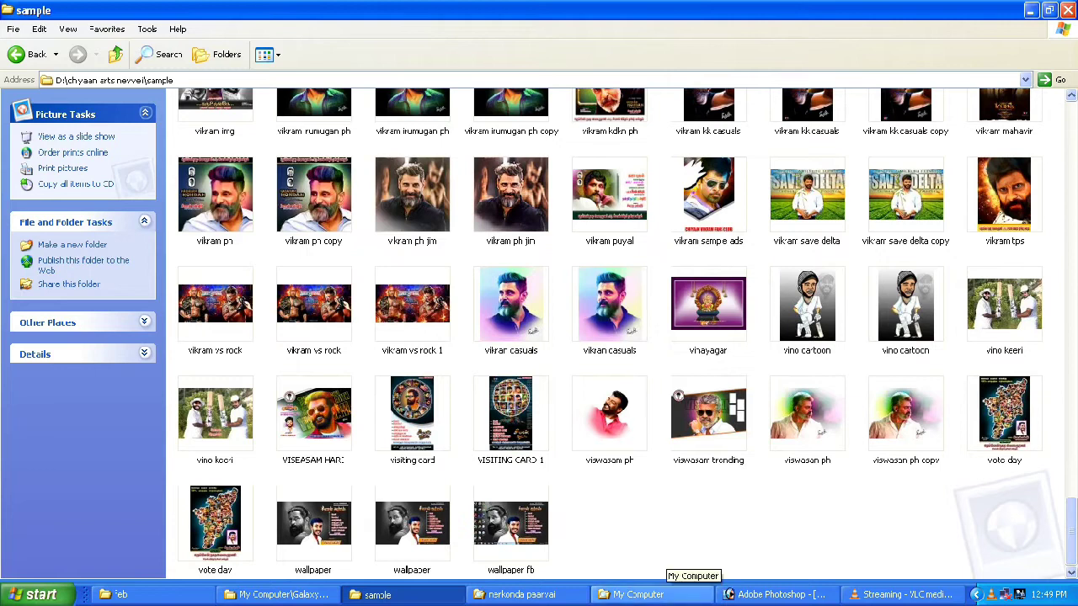
{"action": "left_click", "coordinate": [774, 594]}
Launch the Tamil keyboard program and add the text "தல அஜித்" in STMZH - 014 at 48.57 pt below the multicoloured portrait
{"action": "left_click", "coordinate": [38, 594]}
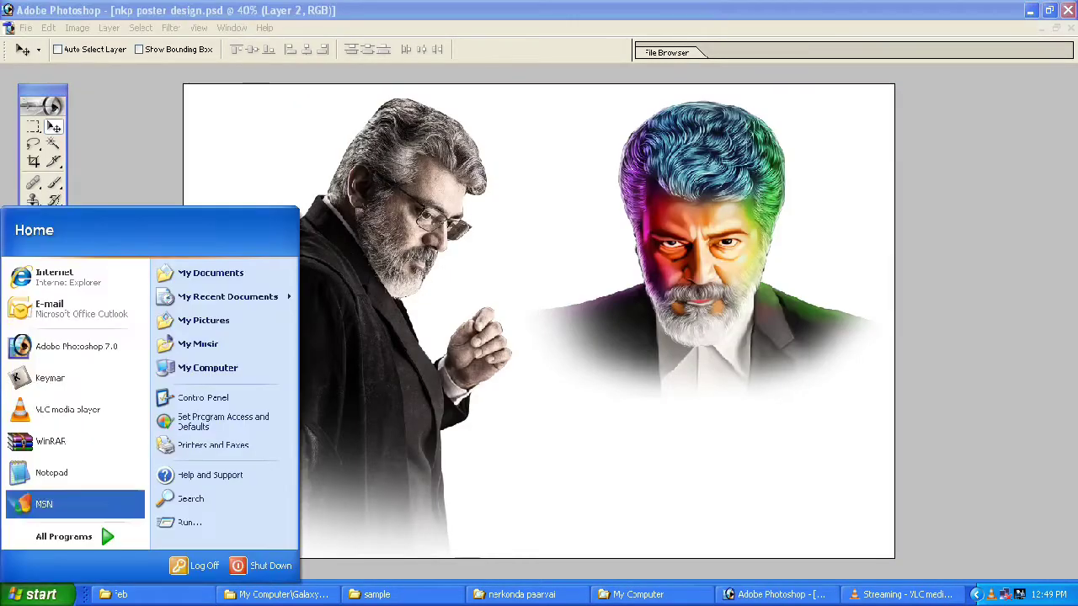
{"action": "left_click", "coordinate": [50, 379]}
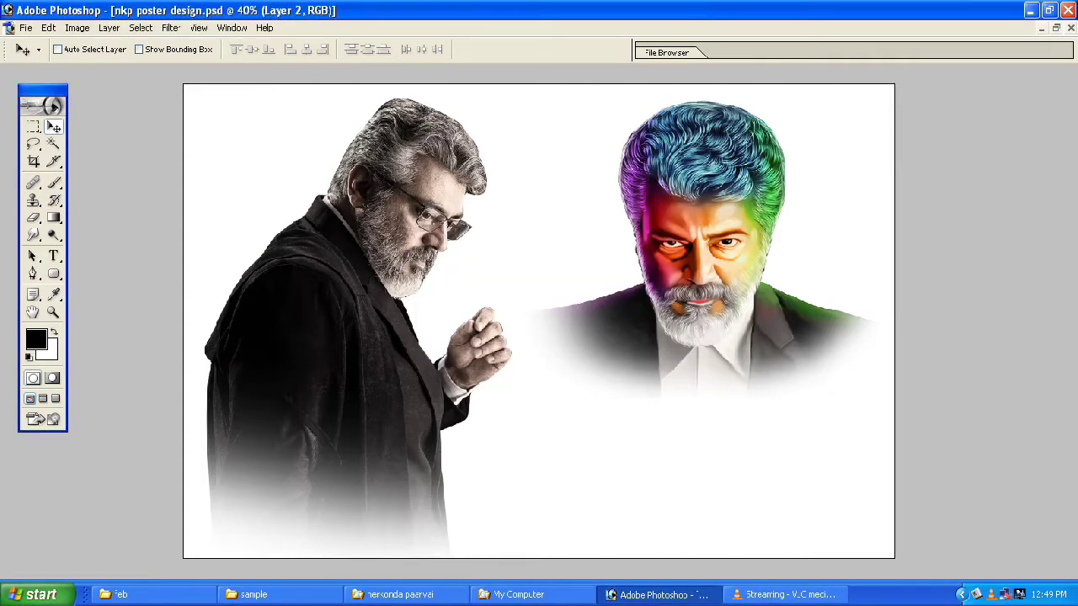
{"action": "type", "text": "t"}
{"action": "type", "text": "கூஷ்ஜா"}
{"action": "key", "text": "ctrl+a"}
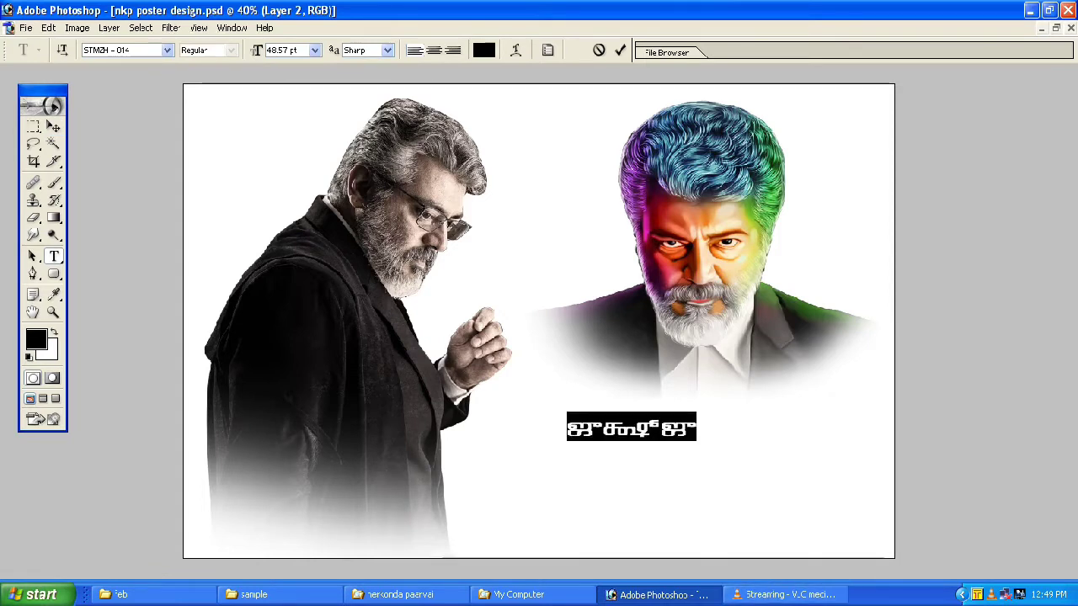
{"action": "type", "text": "க"}
{"action": "key", "text": "BackSpace"}
{"action": "type", "text": "தல அஜி"}
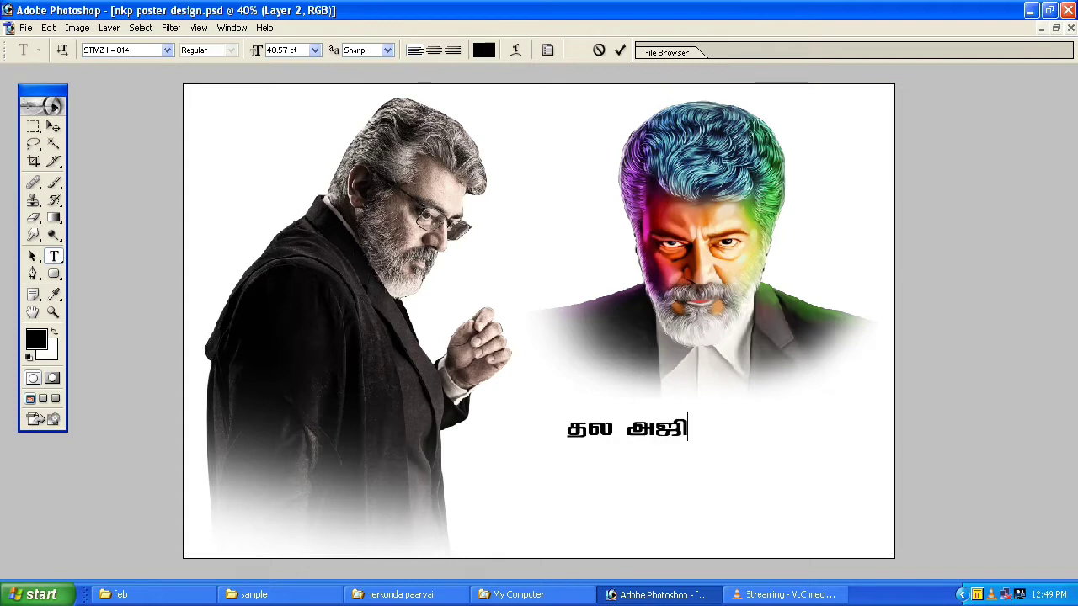
{"action": "type", "text": "த்"}
{"action": "key", "text": "ctrl+Return"}
{"action": "key", "text": "v"}
{"action": "left_click_drag", "start_coordinate": [657, 427], "coordinate": [727, 405]}
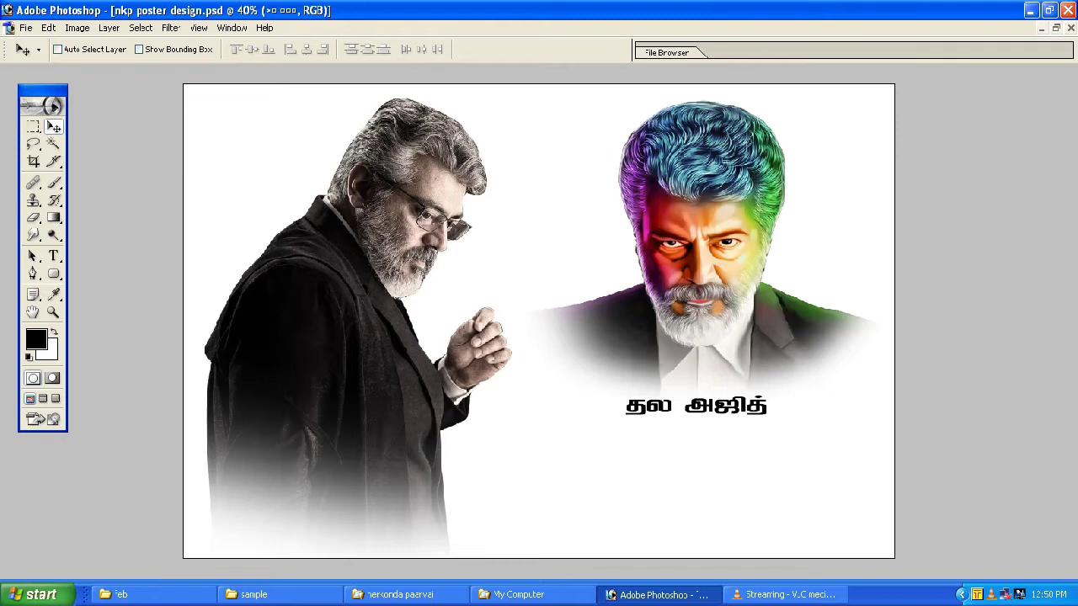
Duplicate the title text just below itself and change the copy to "நடிக்கும்" at 32.57 pt
{"action": "mouse_move", "coordinate": [726, 405]}
{"action": "left_mouse_down"}
{"action": "mouse_move", "coordinate": [737, 392]}
{"action": "mouse_move", "coordinate": [736, 416]}
{"action": "left_mouse_up"}
{"action": "key", "text": "t"}
{"action": "left_click", "coordinate": [737, 416]}
{"action": "key", "text": "ctrl+a"}
{"action": "type", "text": "நடிக்கும்"}
{"action": "key", "text": "ctrl+a"}
{"action": "key", "text": "ctrl+shift+comma"}
{"action": "key", "text": "ctrl+shift+comma"}
{"action": "key", "text": "ctrl+shift+comma"}
{"action": "key", "text": "ctrl+shift+comma"}
{"action": "key", "text": "ctrl+shift+comma"}
{"action": "key", "text": "ctrl+shift+comma"}
{"action": "key", "text": "ctrl+shift+comma"}
{"action": "key", "text": "ctrl+shift+comma"}
{"action": "key", "text": "ctrl+Return"}
Duplicate the "நடிக்கும்" line farther down and replace the copy's text with "மாபெரும் வெற்றிபெற வாழ்த்துக்கள்"
{"action": "key", "text": "v"}
{"action": "left_click_drag", "start_coordinate": [672, 419], "coordinate": [685, 474]}
{"action": "key", "text": "t"}
{"action": "left_click", "coordinate": [685, 474]}
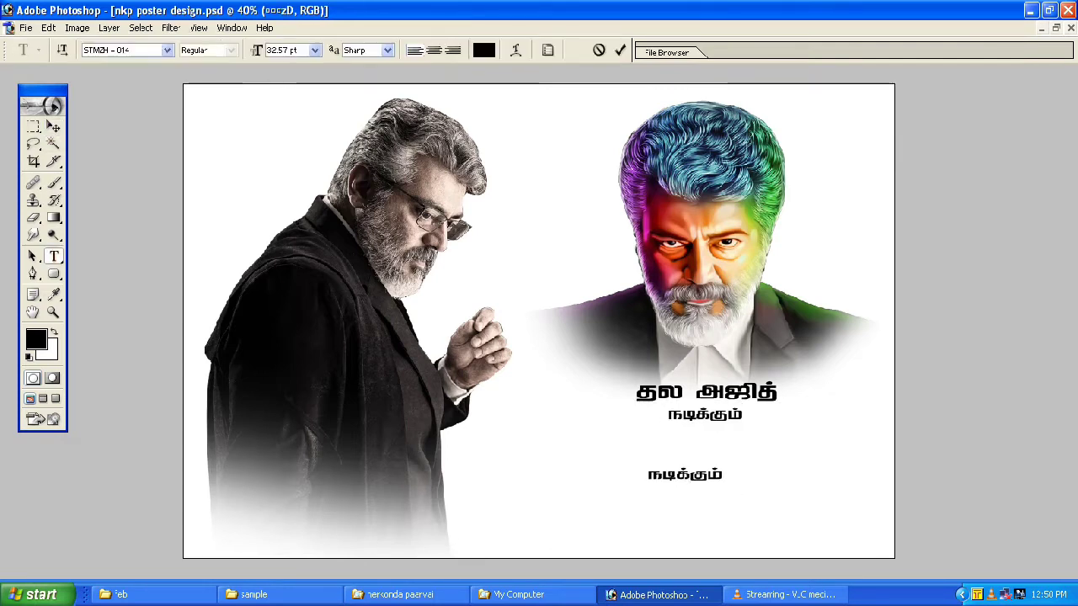
{"action": "key", "text": "ctrl+a"}
{"action": "type", "text": "மா"}
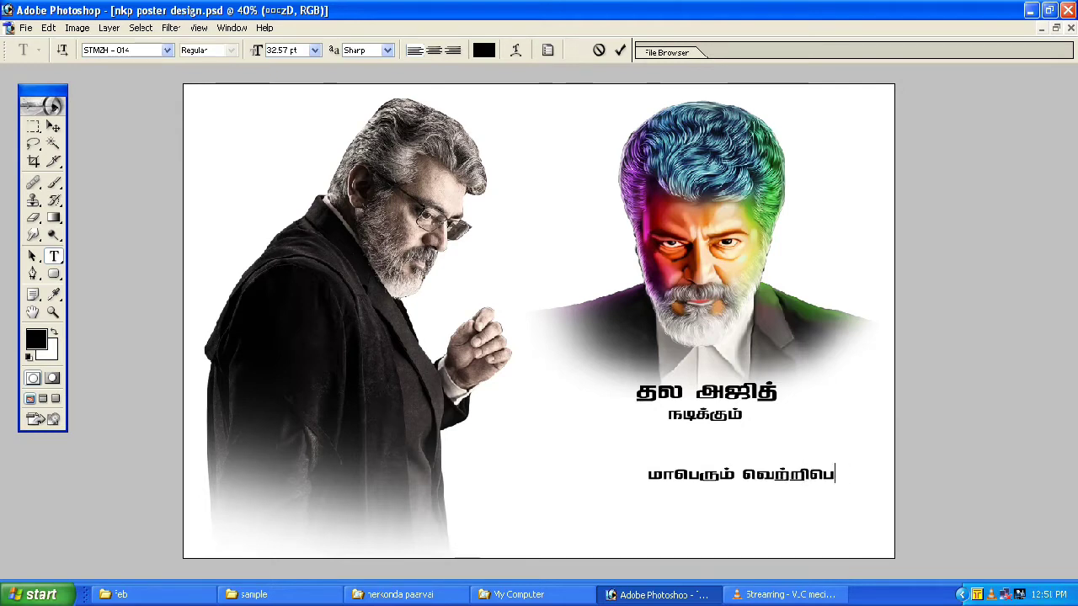
{"action": "type", "text": "த்துக்கள்"}
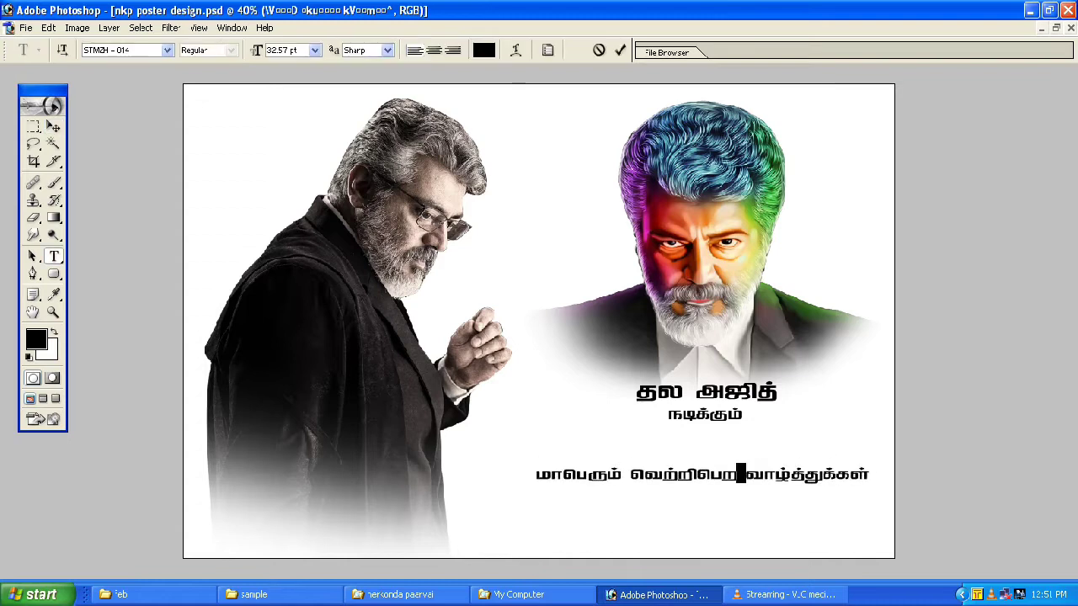
Break the greeting into two centred lines before "வாழ்த்துக்கள்" and position it beneath the other text
{"action": "key", "text": "Return"}
{"action": "key", "text": "ctrl+Return"}
{"action": "key", "text": "v"}
{"action": "key", "text": "t"}
{"action": "left_click", "coordinate": [433, 51]}
{"action": "key", "text": "v"}
{"action": "left_click_drag", "start_coordinate": [539, 486], "coordinate": [692, 478]}
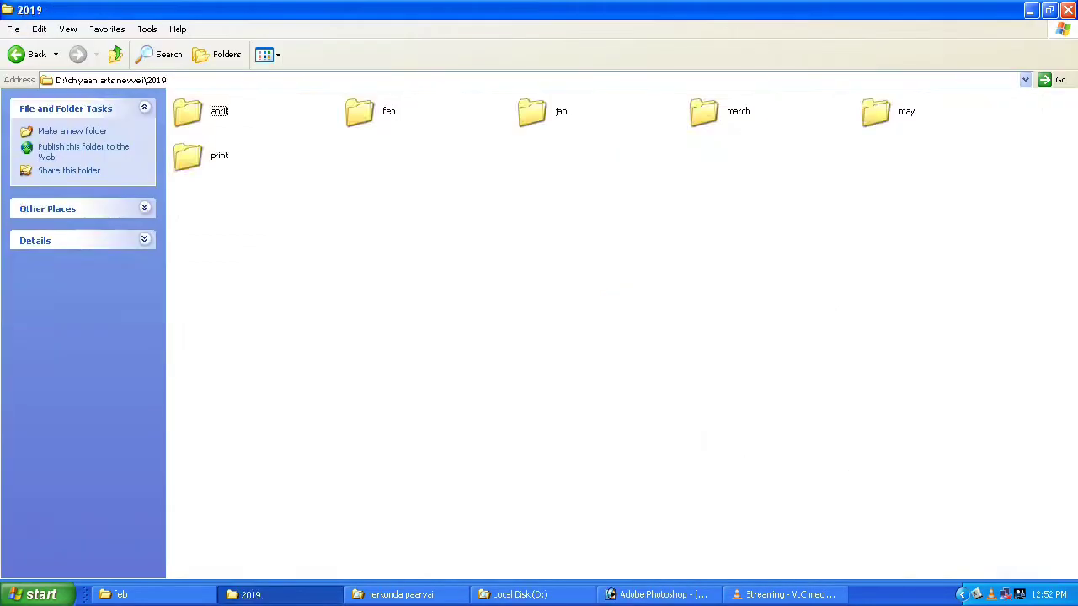
Open 10-10 ajith.tif from the jan folder in Photoshop and maximize its window
{"action": "double_click", "coordinate": [190, 110]}
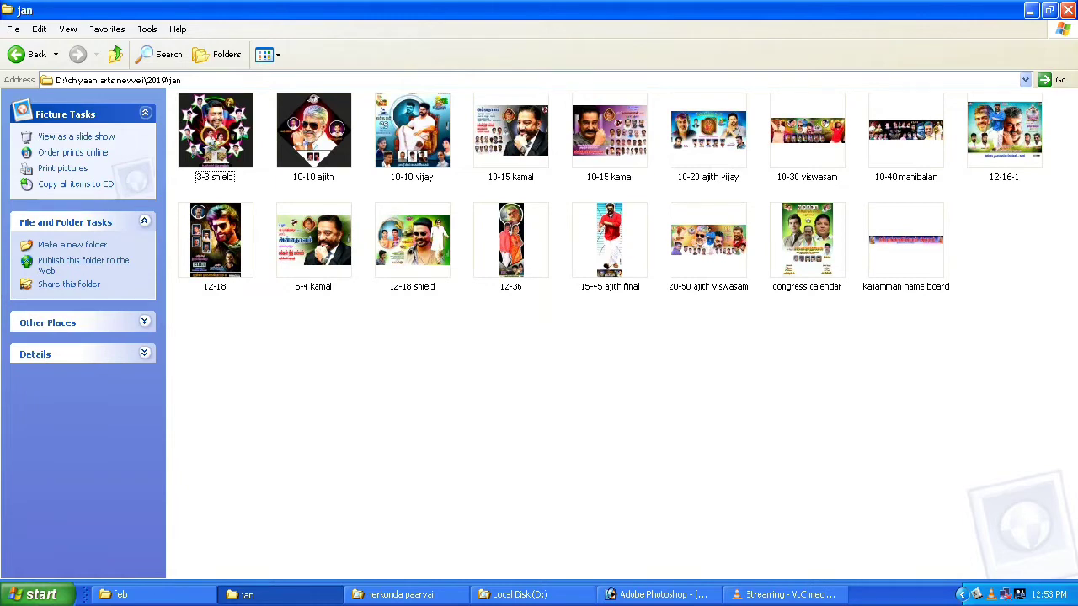
{"action": "left_click", "coordinate": [313, 139]}
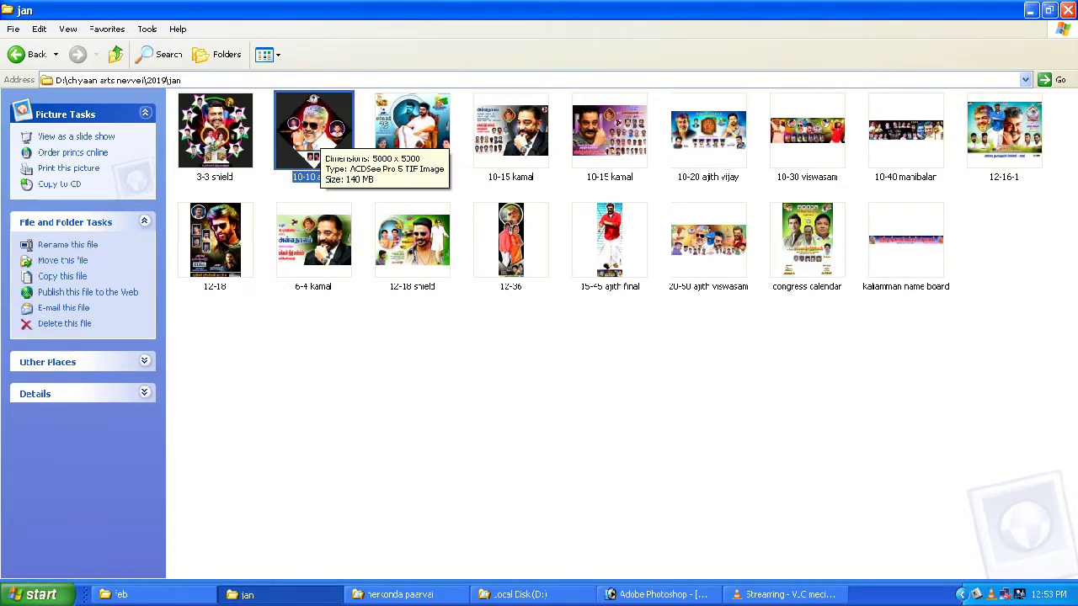
{"action": "left_click_drag", "start_coordinate": [313, 139], "coordinate": [421, 295]}
{"action": "left_click_drag", "start_coordinate": [252, 98], "coordinate": [843, 90]}
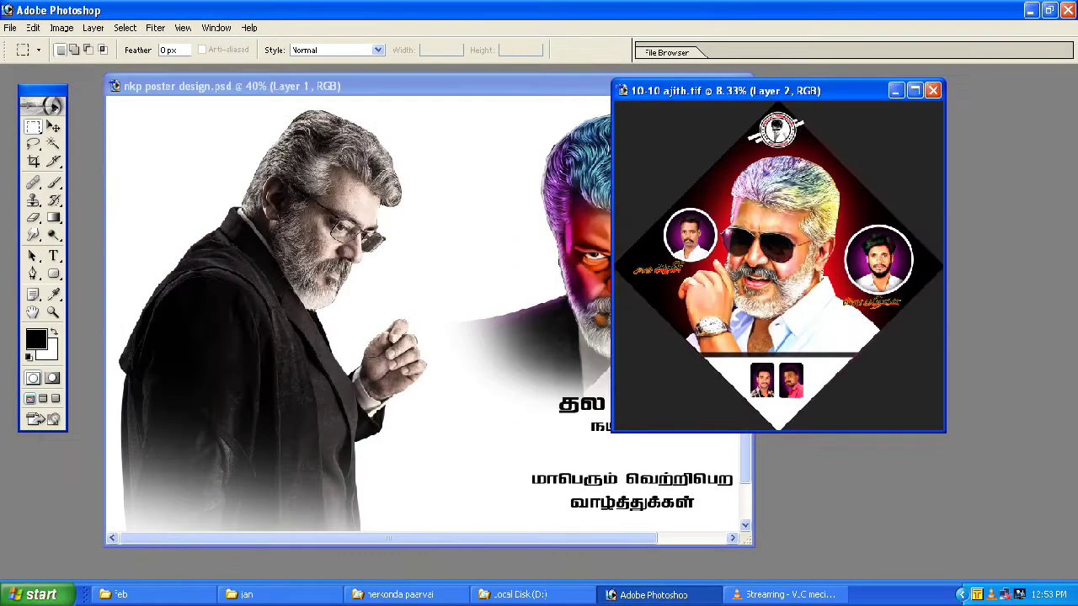
{"action": "key", "text": "ctrl+plus"}
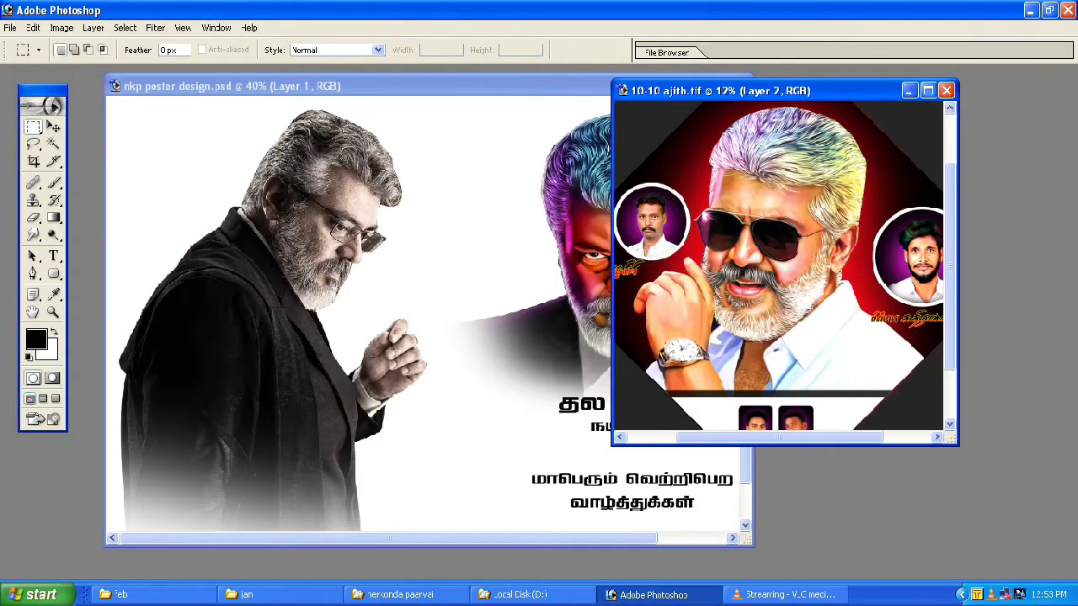
{"action": "left_click", "coordinate": [928, 90]}
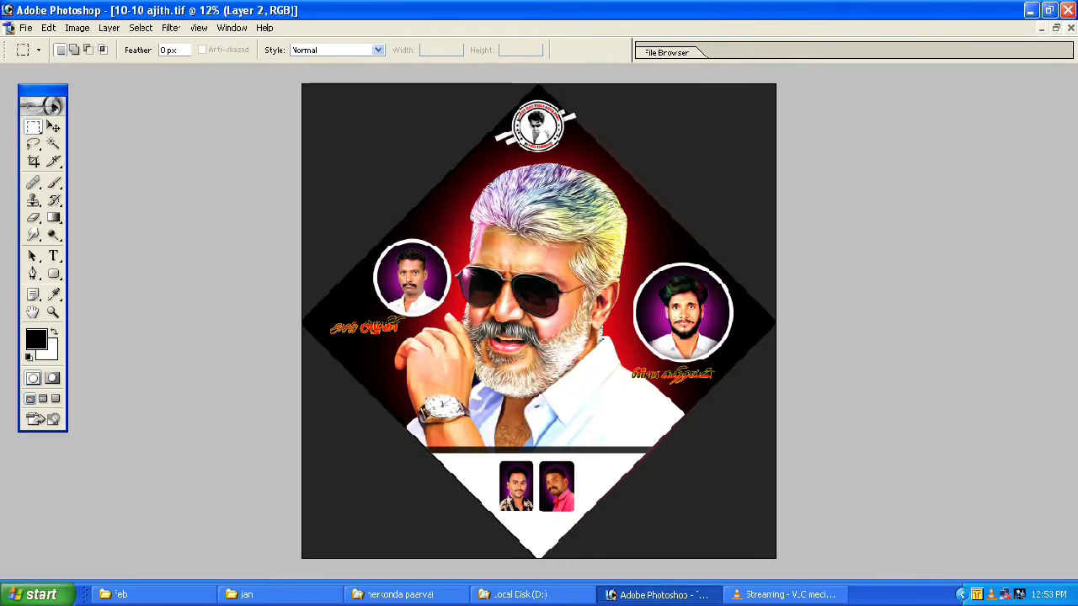
Copy the bearded man's circular portrait with its name caption from 10-10 ajith.tif into the poster design
{"action": "key", "text": "z"}
{"action": "left_click_drag", "start_coordinate": [749, 307], "coordinate": [748, 308]}
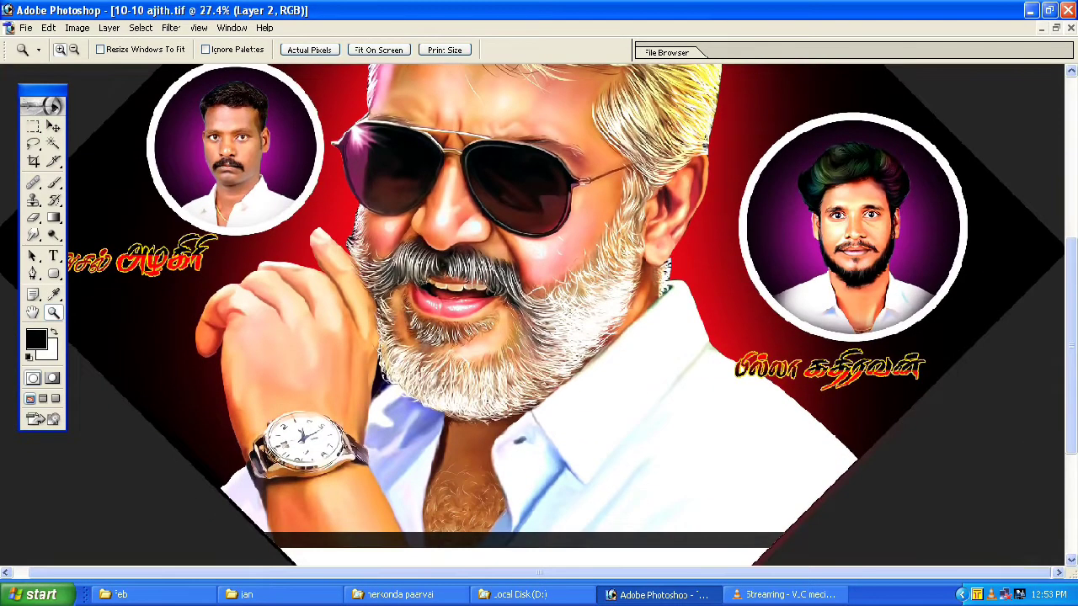
{"action": "key", "text": "v"}
{"action": "left_click_drag", "start_coordinate": [854, 244], "coordinate": [870, 189]}
{"action": "key", "text": "ctrl+z"}
{"action": "key", "text": "ctrl+z"}
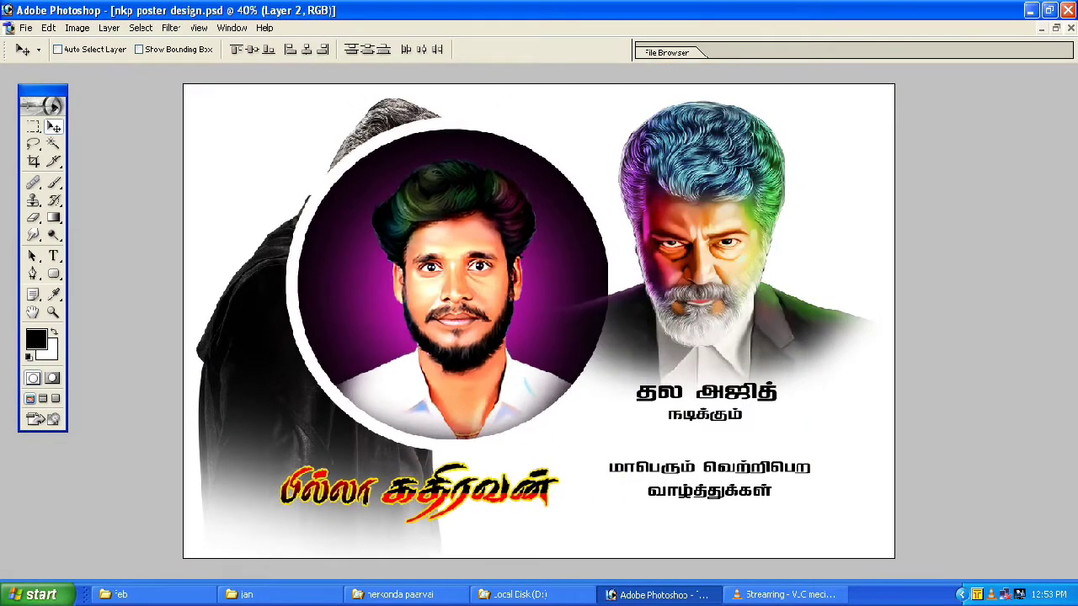
Scale down the circular portrait with its name caption and place it between the actor figure and the greeting text
{"action": "left_click", "coordinate": [454, 286], "text": "ctrl"}
{"action": "key", "text": "ctrl+t"}
{"action": "left_click_drag", "start_coordinate": [661, 79], "coordinate": [379, 394]}
{"action": "key", "text": "Return"}
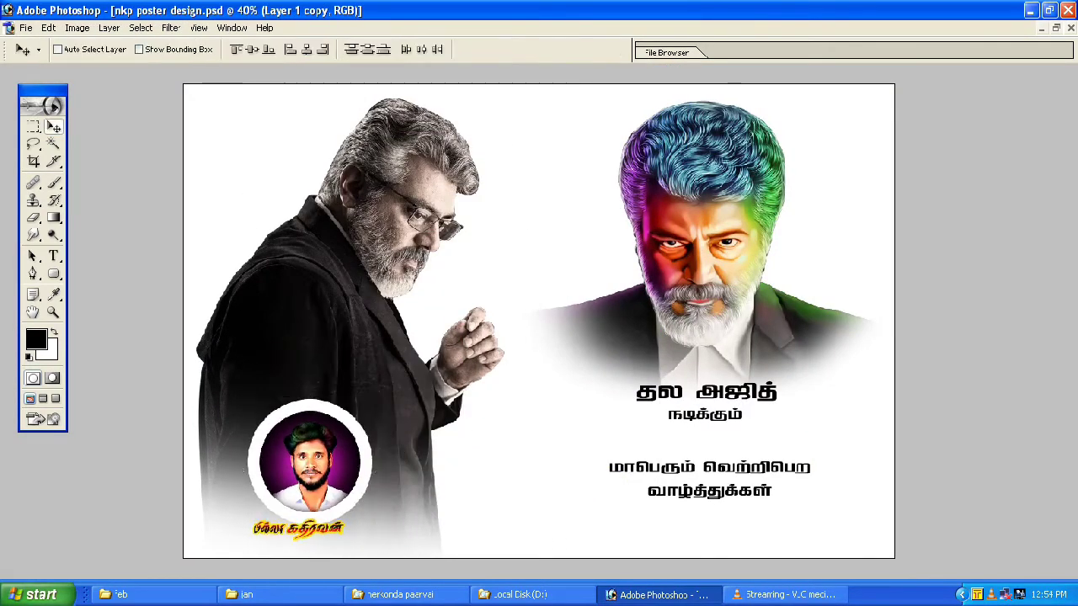
{"action": "left_click_drag", "start_coordinate": [309, 461], "coordinate": [535, 457]}
Select the circular portrait's layer and open its layer style settings
{"action": "key", "text": "ctrl+alt+0"}
{"action": "left_click_drag", "start_coordinate": [539, 505], "coordinate": [533, 159]}
{"action": "left_click", "coordinate": [556, 197], "text": "ctrl"}
{"action": "right_click", "coordinate": [556, 196]}
{"action": "left_click", "coordinate": [581, 220]}
{"action": "key", "text": "alt+l"}
{"action": "key", "text": "y"}
{"action": "key", "text": "n"}
{"action": "key", "text": "Escape"}
{"action": "key", "text": "F7"}
{"action": "scroll", "coordinate": [928, 326], "scroll_direction": "down", "scroll_amount": 2}
{"action": "left_click", "coordinate": [929, 326]}
{"action": "double_click", "coordinate": [929, 326]}
{"action": "left_click_drag", "start_coordinate": [405, 87], "coordinate": [707, 82]}
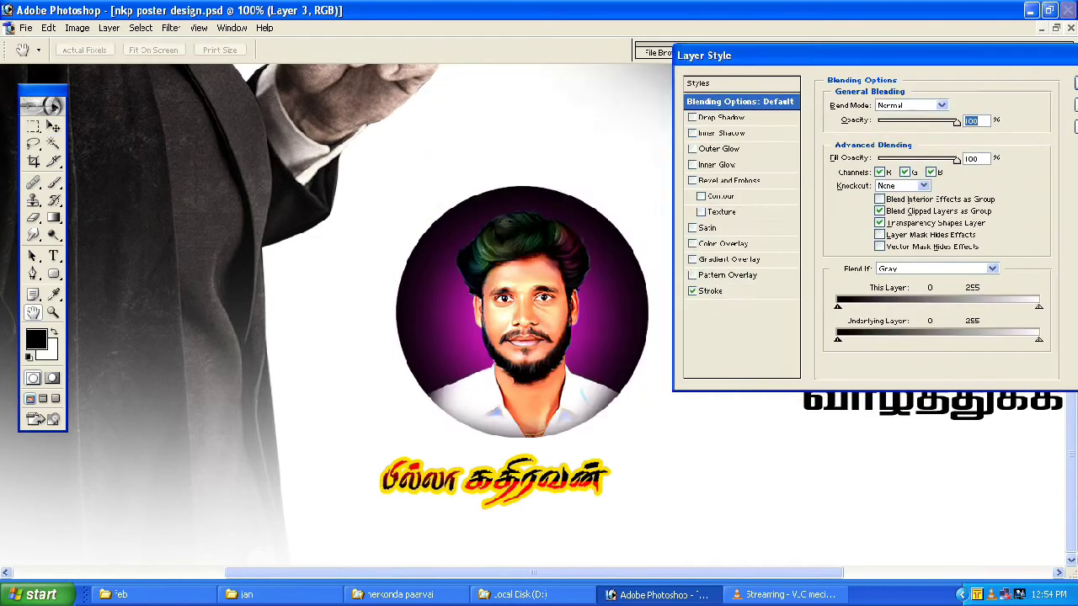
Set the circular portrait's stroke to red (FF0000) with a size of 12 px
{"action": "left_click", "coordinate": [692, 291]}
{"action": "left_click", "coordinate": [865, 196]}
{"action": "left_click_drag", "start_coordinate": [471, 255], "coordinate": [781, 224]}
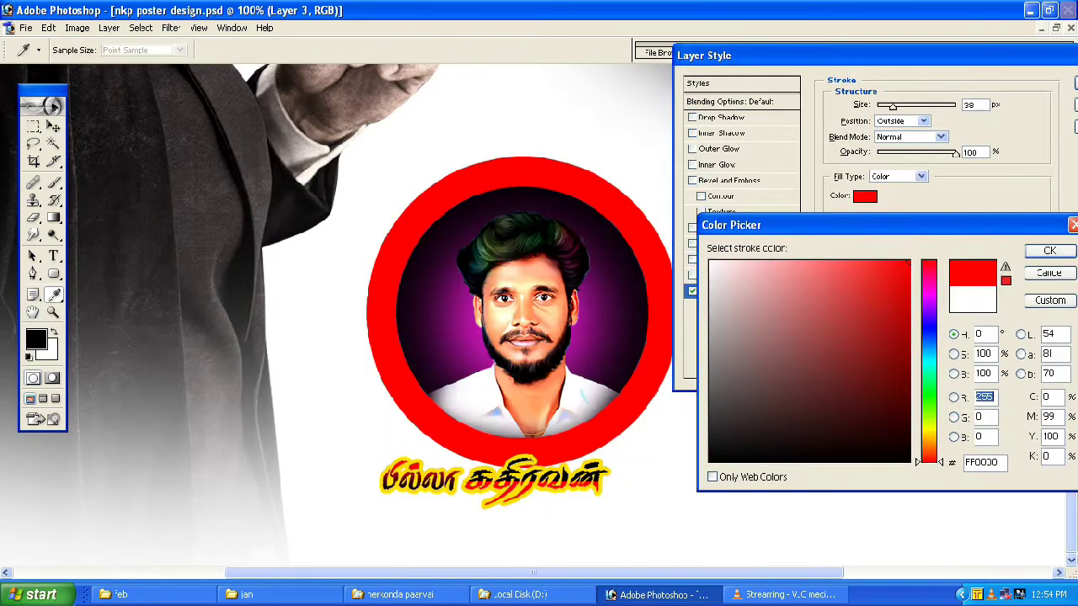
{"action": "key", "text": "Return"}
{"action": "double_click", "coordinate": [972, 104]}
{"action": "type", "text": "12"}
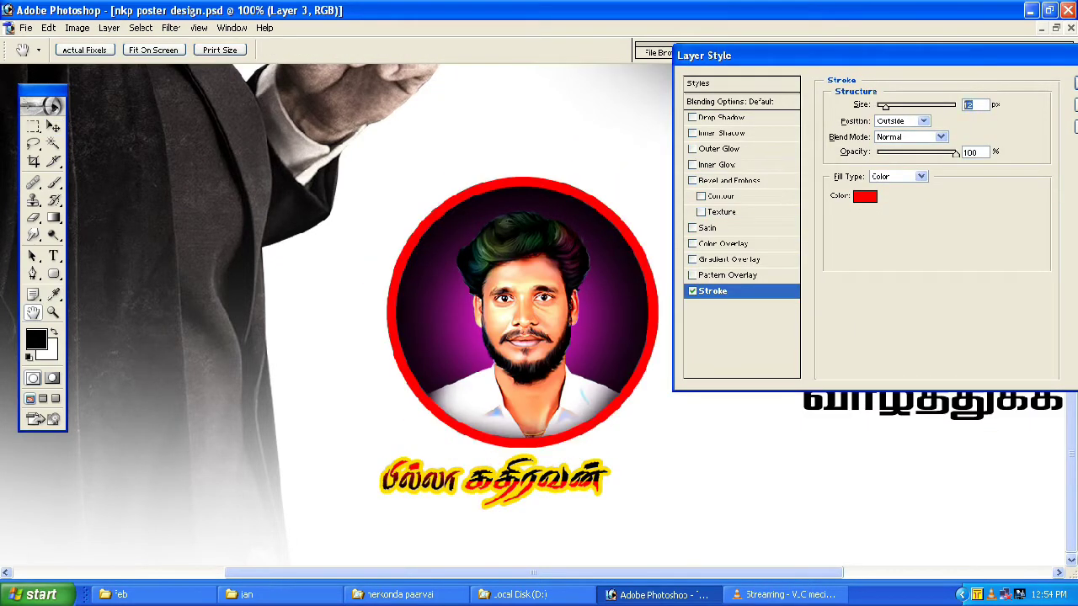
Change the circular portrait's stroke colour to white and apply the layer style
{"action": "left_click", "coordinate": [864, 196]}
{"action": "left_click", "coordinate": [712, 261]}
{"action": "left_click", "coordinate": [983, 243]}
{"action": "left_click_drag", "start_coordinate": [758, 55], "coordinate": [614, 55]}
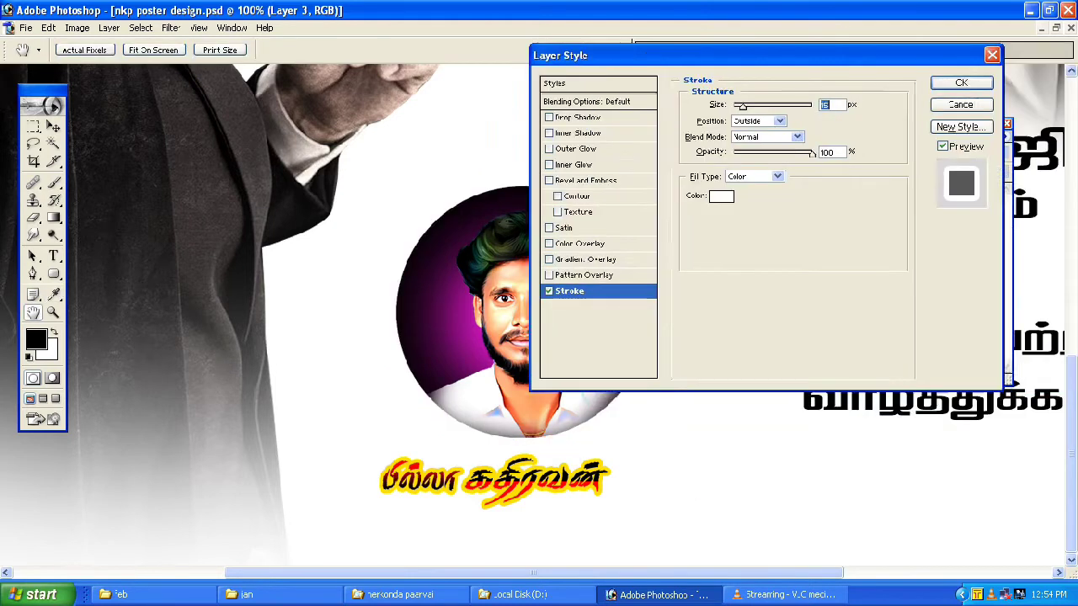
{"action": "key", "text": "Return"}
Set the stroke size of the name caption under the circular portrait to 3 px
{"action": "right_click", "coordinate": [591, 469]}
{"action": "left_click", "coordinate": [614, 474]}
{"action": "left_click", "coordinate": [108, 27]}
{"action": "left_click", "coordinate": [273, 105]}
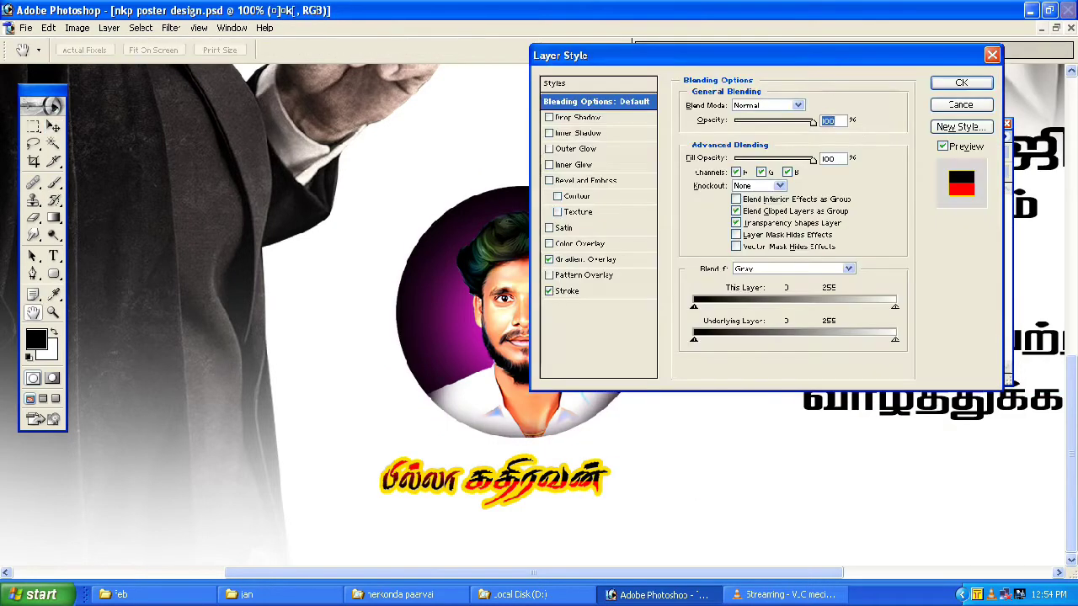
{"action": "left_click", "coordinate": [567, 290]}
{"action": "type", "text": "3"}
{"action": "key", "text": "Return"}
{"action": "key", "text": "F7"}
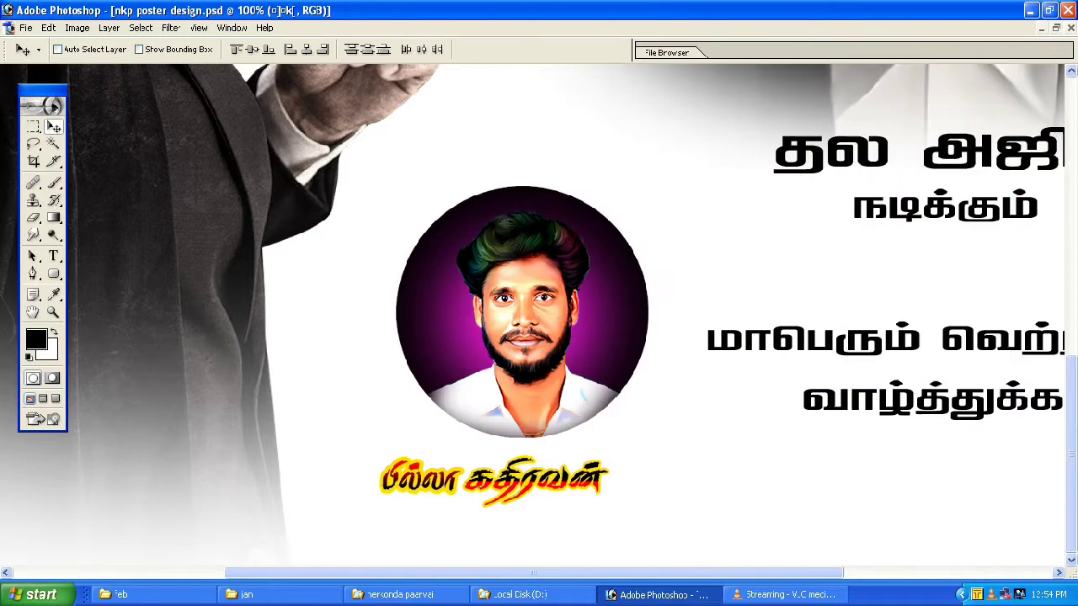
Link the multicoloured portrait with the "தல அஜித்" and "நடிக்கும்" lines and shift them together slightly to the right
{"action": "key", "text": "ctrl+0"}
{"action": "right_click", "coordinate": [712, 378]}
{"action": "left_click", "coordinate": [734, 387]}
{"action": "right_click", "coordinate": [714, 390]}
{"action": "left_click", "coordinate": [735, 398]}
{"action": "left_click_drag", "start_coordinate": [735, 399], "coordinate": [776, 415]}
{"action": "right_click", "coordinate": [737, 409]}
{"action": "left_click", "coordinate": [761, 417]}
{"action": "right_click", "coordinate": [783, 466]}
{"action": "key", "text": "Escape"}
Copy the round fan club logo from 10-10 ajith.tif to the poster's upper middle, then close the source without saving
{"action": "key", "text": "ctrl+Tab"}
{"action": "key", "text": "ctrl+0"}
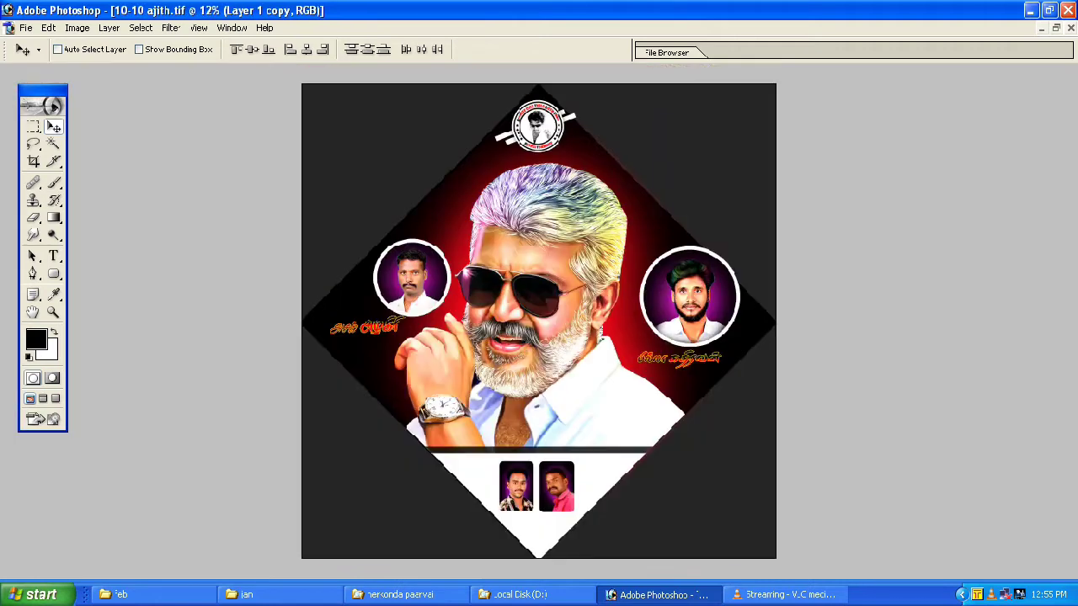
{"action": "key", "text": "Tab"}
{"action": "left_click", "coordinate": [1055, 28]}
{"action": "left_click_drag", "start_coordinate": [849, 115], "coordinate": [484, 135]}
{"action": "key", "text": "ctrl+z"}
{"action": "key", "text": "ctrl+Tab"}
{"action": "key", "text": "ctrl+0"}
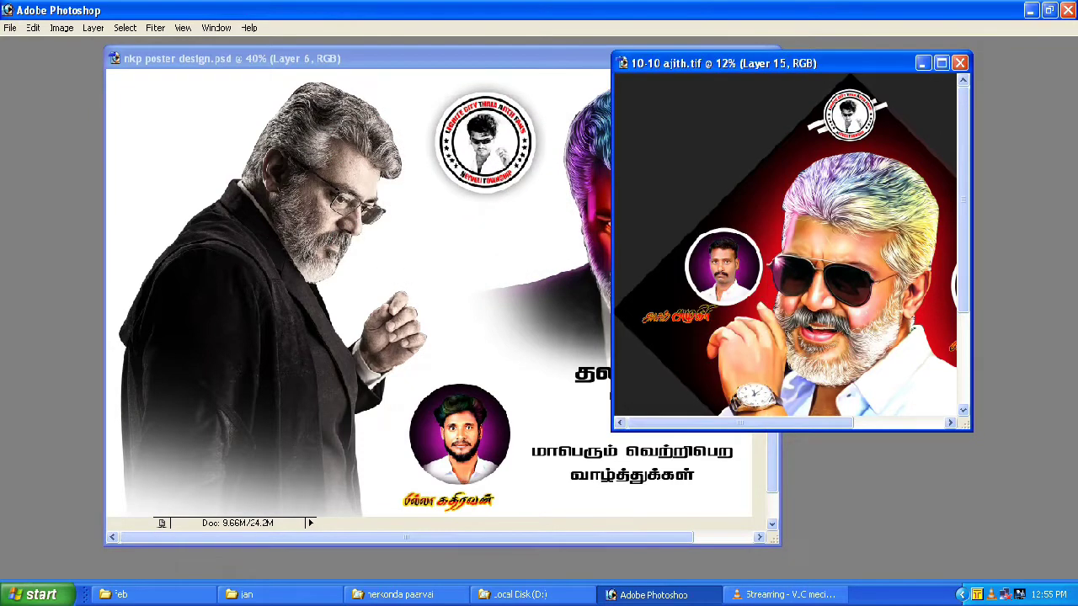
{"action": "key", "text": "ctrl+w"}
{"action": "key", "text": "n"}
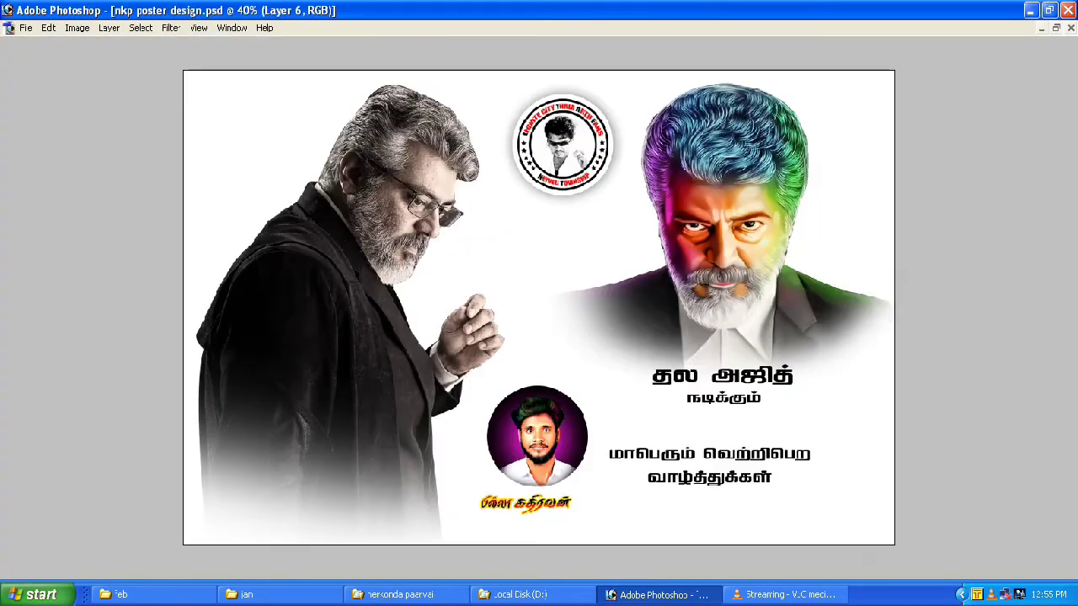
Nudge the standing actor figure and the multicoloured portrait slightly farther apart
{"action": "left_click_drag", "start_coordinate": [353, 278], "coordinate": [361, 269]}
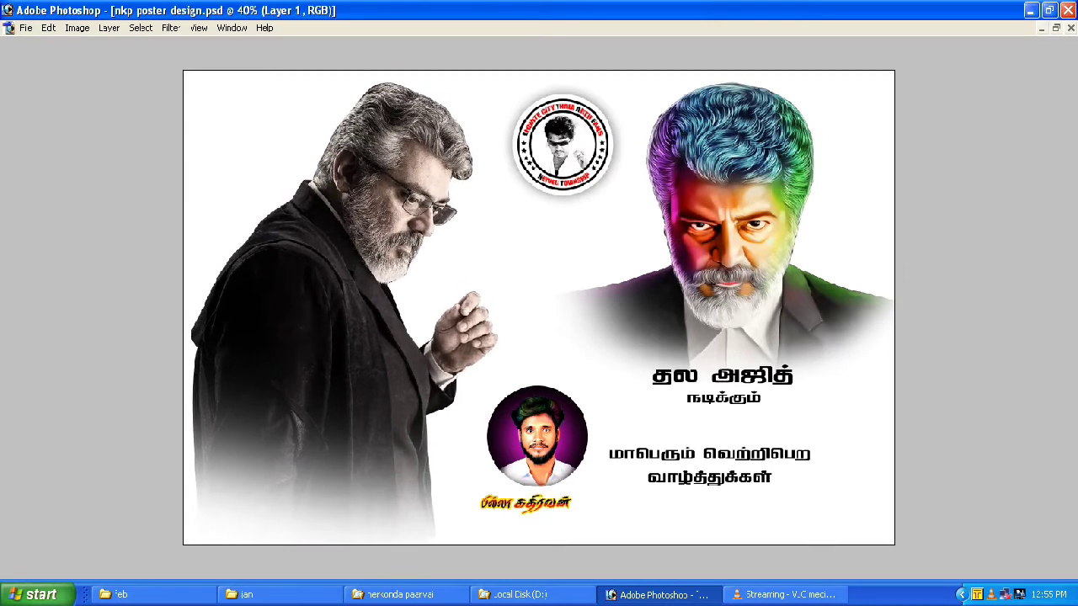
Nudge the fan club logo slightly down, and view the 10-30 viswasam banner as a reference before returning to the poster
{"action": "left_click_drag", "start_coordinate": [562, 145], "coordinate": [562, 152]}
{"action": "left_click", "coordinate": [244, 594]}
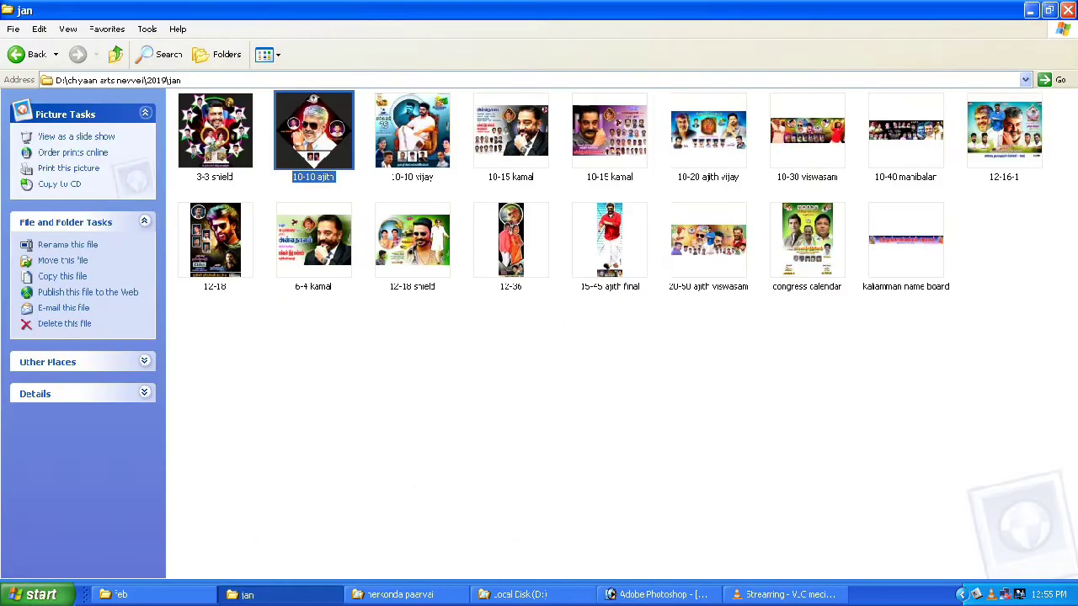
{"action": "left_click", "coordinate": [807, 134]}
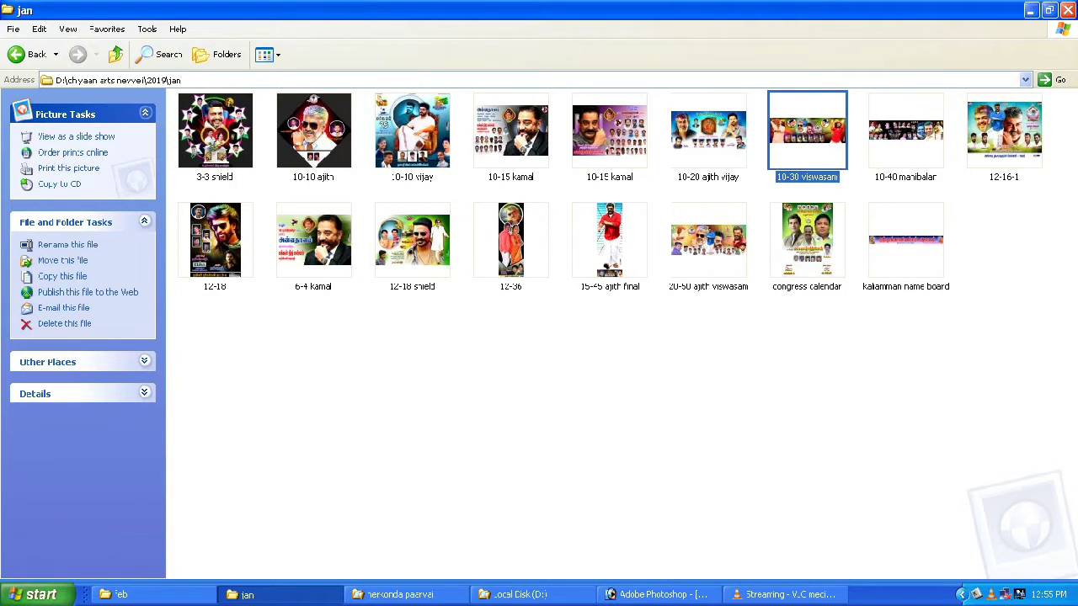
{"action": "double_click", "coordinate": [800, 147]}
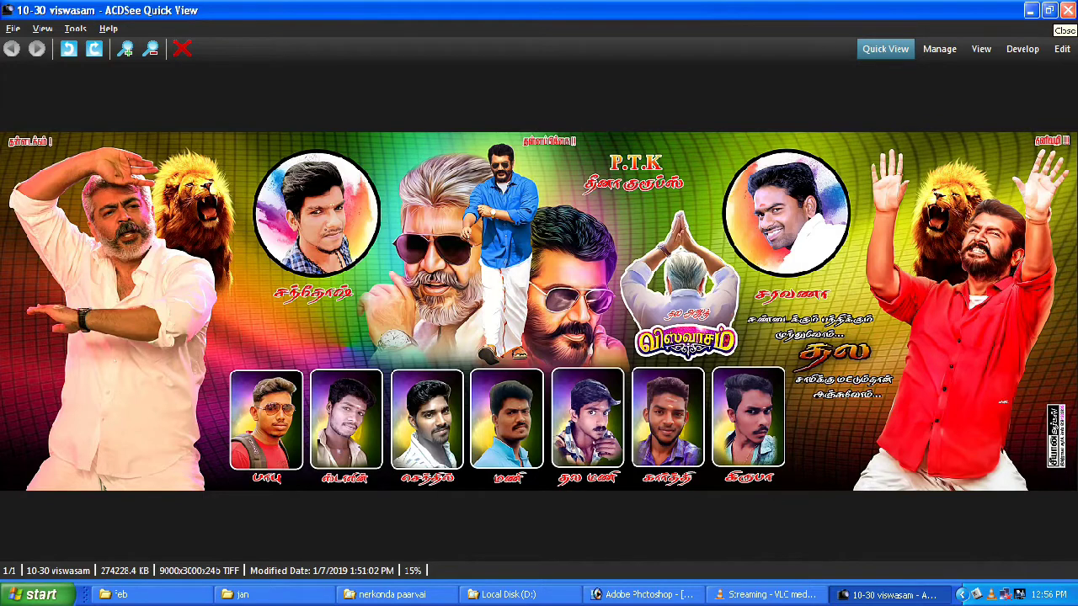
{"action": "left_click", "coordinate": [1067, 10]}
{"action": "left_click", "coordinate": [648, 594]}
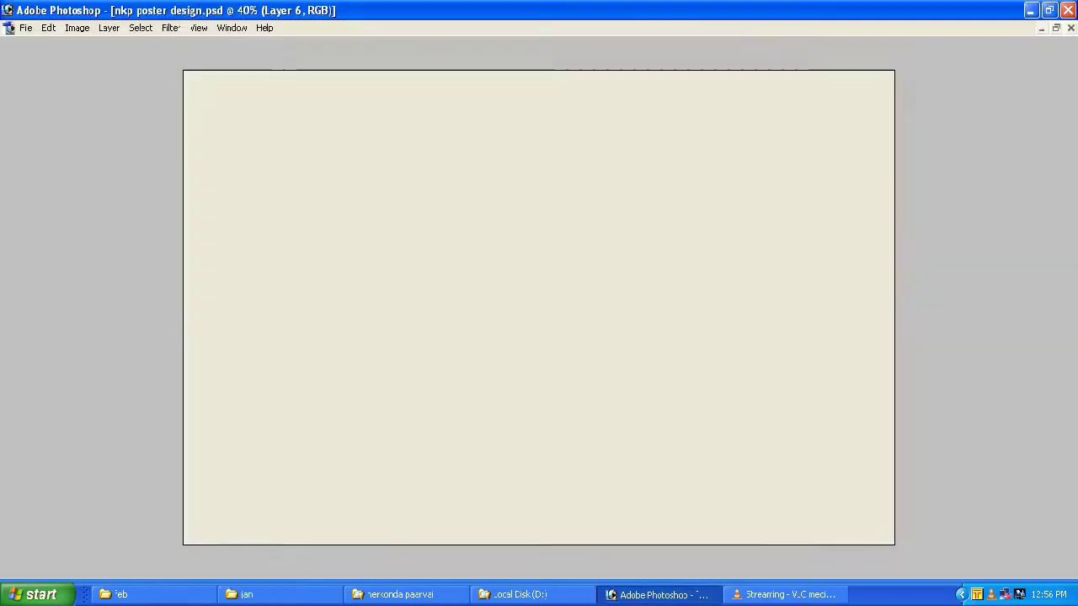
Duplicate the "நடிக்கும்" line to the poster's upper-left corner and replace its text with "தன்னம்பிக்கை"
{"action": "right_click", "coordinate": [738, 401]}
{"action": "left_click", "coordinate": [758, 410]}
{"action": "left_click_drag", "start_coordinate": [747, 406], "coordinate": [255, 99]}
{"action": "key", "text": "ctrl+plus"}
{"action": "key", "text": "ctrl+plus"}
{"action": "key", "text": "ctrl+plus"}
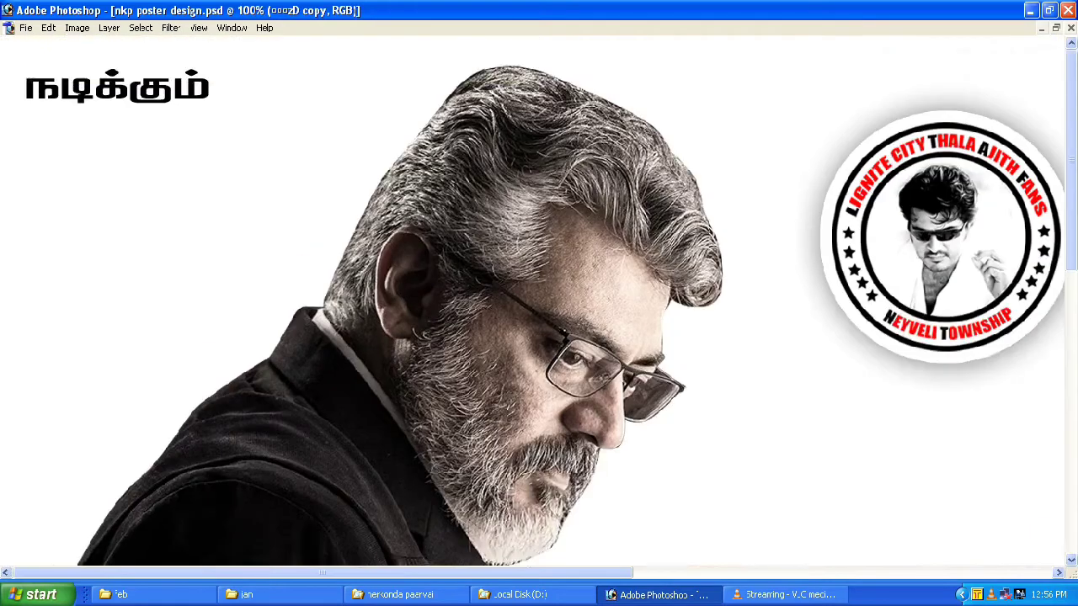
{"action": "type", "text": "தன்னம்பிக்கை"}
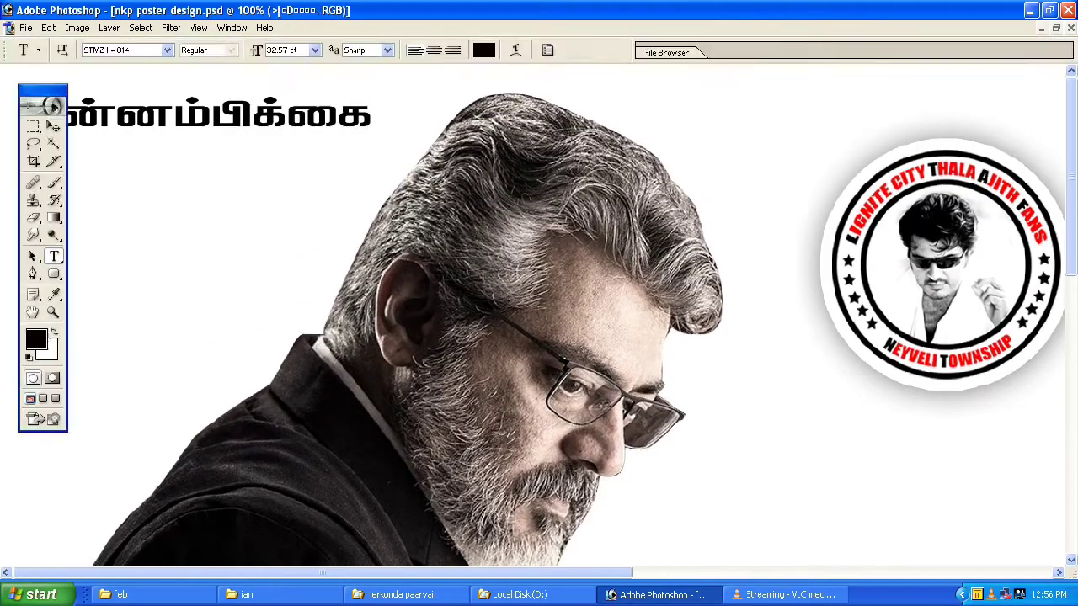
Extend the slogan line across the poster to read "தன்னம்பிக்கை!", "தன்னடக்கம்!!" and "தனிவழி!!!", separated by wide gaps
{"action": "type", "text": "தன்ன"}
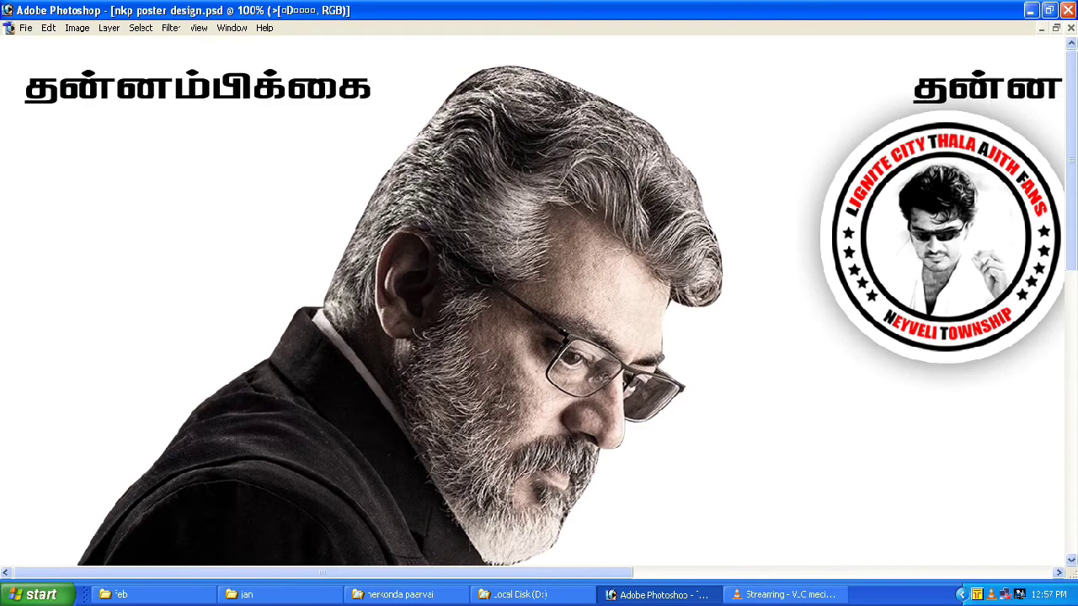
{"action": "key", "text": "ctrl+minus"}
{"action": "key", "text": "ctrl+minus"}
{"action": "key", "text": "ctrl+minus"}
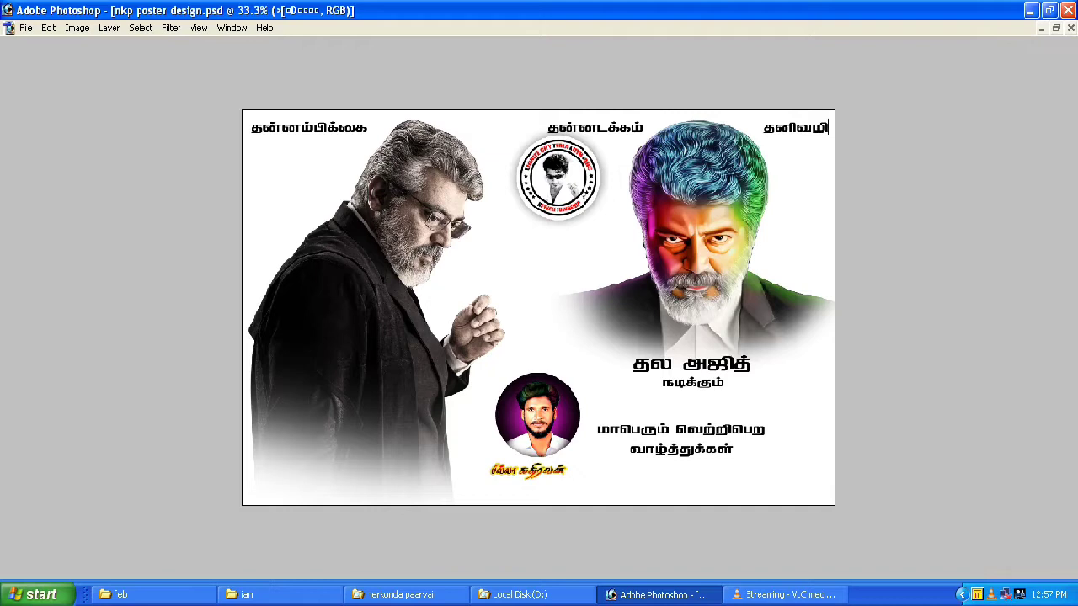
{"action": "type", "text": "டக்கம்!!"}
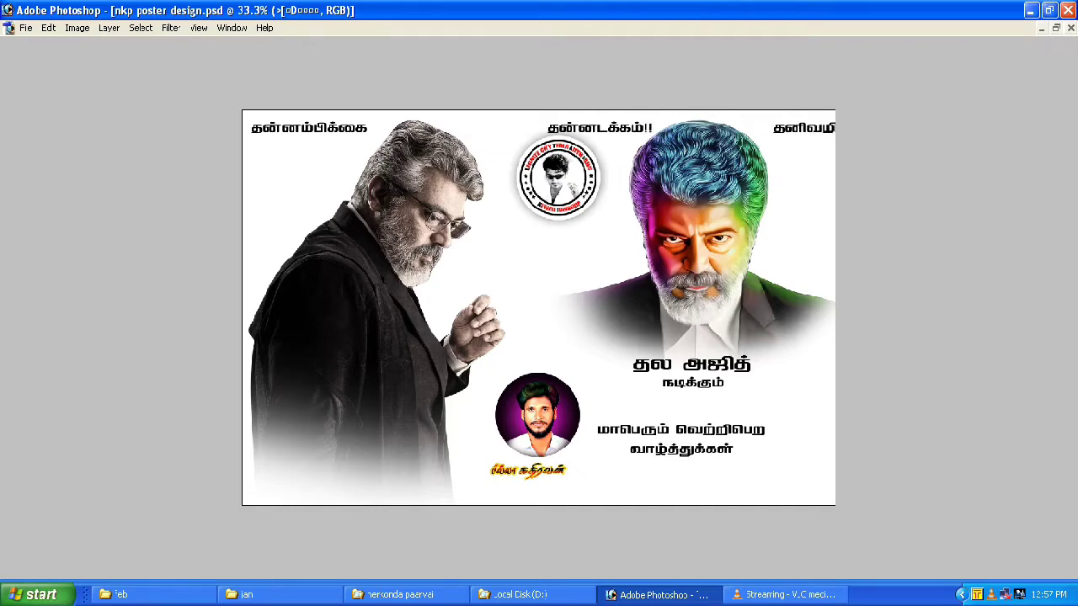
{"action": "type", "text": "!"}
Transform the slogan line to a narrower width so it fits within the poster's right edge
{"action": "key", "text": "Tab"}
{"action": "key", "text": "v"}
{"action": "key", "text": "Tab"}
{"action": "key", "text": "ctrl+t"}
{"action": "left_click_drag", "start_coordinate": [857, 127], "coordinate": [745, 127]}
{"action": "key", "text": "Return"}
{"action": "key", "text": "Tab"}
Reduce the slogan line's font size to 30.57 pt and reposition the line along the poster's top edge
{"action": "key", "text": "t"}
{"action": "left_click", "coordinate": [604, 141]}
{"action": "left_click", "coordinate": [442, 142]}
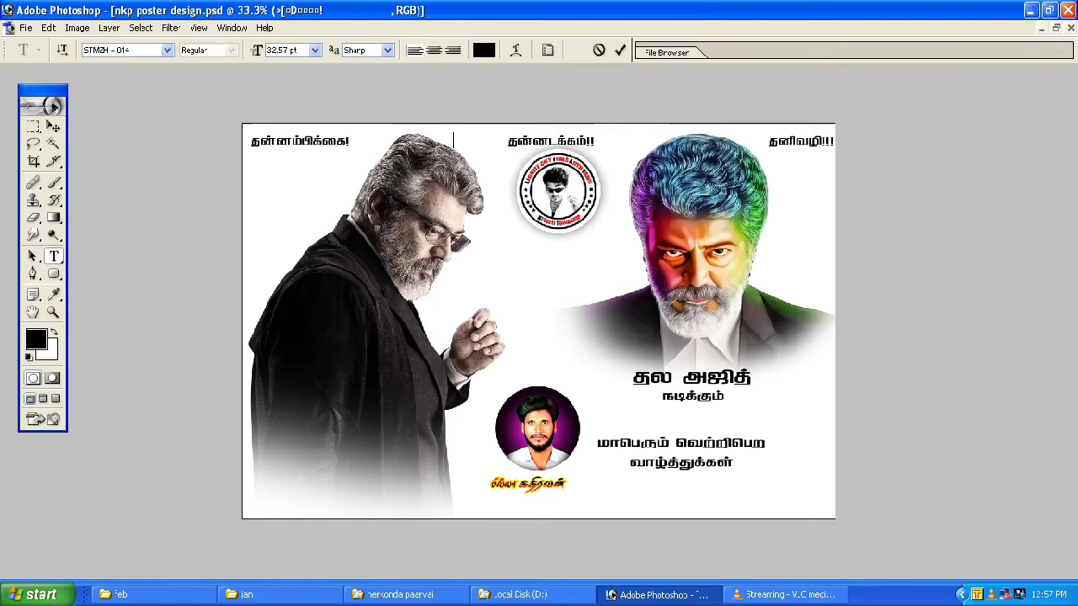
{"action": "key", "text": "ctrl+0"}
{"action": "key", "text": "ctrl+a"}
{"action": "key", "text": "ctrl+shift+comma"}
{"action": "key", "text": "ctrl+Return"}
{"action": "key", "text": "ctrl+shift+Up"}
{"action": "key", "text": "ctrl+shift+Right"}
{"action": "key", "text": "ctrl+shift+Right"}
{"action": "key", "text": "ctrl+shift+Right"}
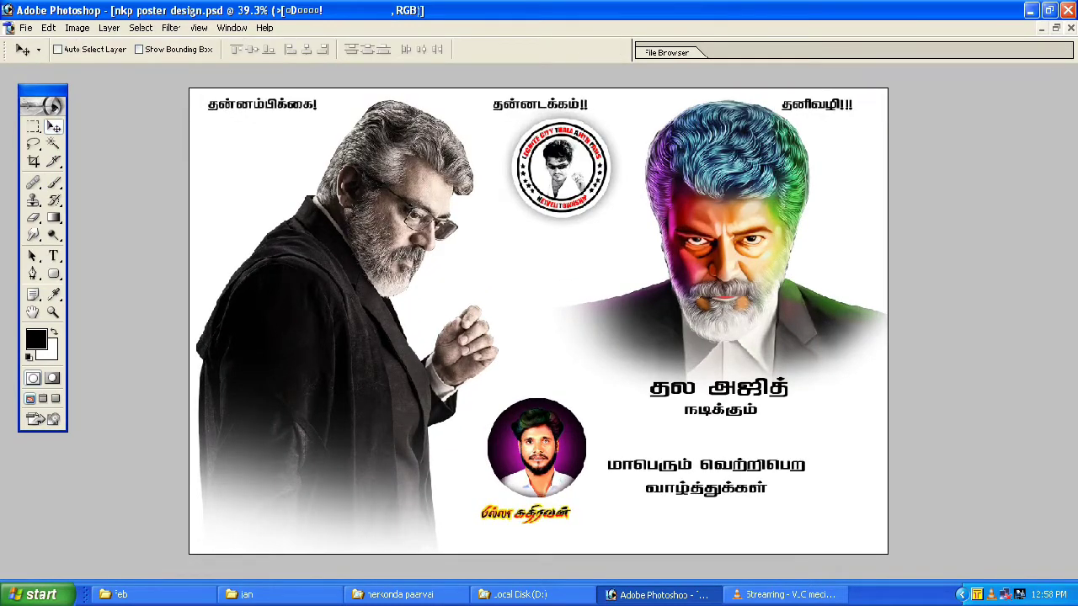
{"action": "key", "text": "ctrl+plus"}
{"action": "left_click_drag", "start_coordinate": [596, 84], "coordinate": [841, 84]}
{"action": "left_click_drag", "start_coordinate": [474, 84], "coordinate": [251, 84]}
{"action": "key", "text": "ctrl+v"}
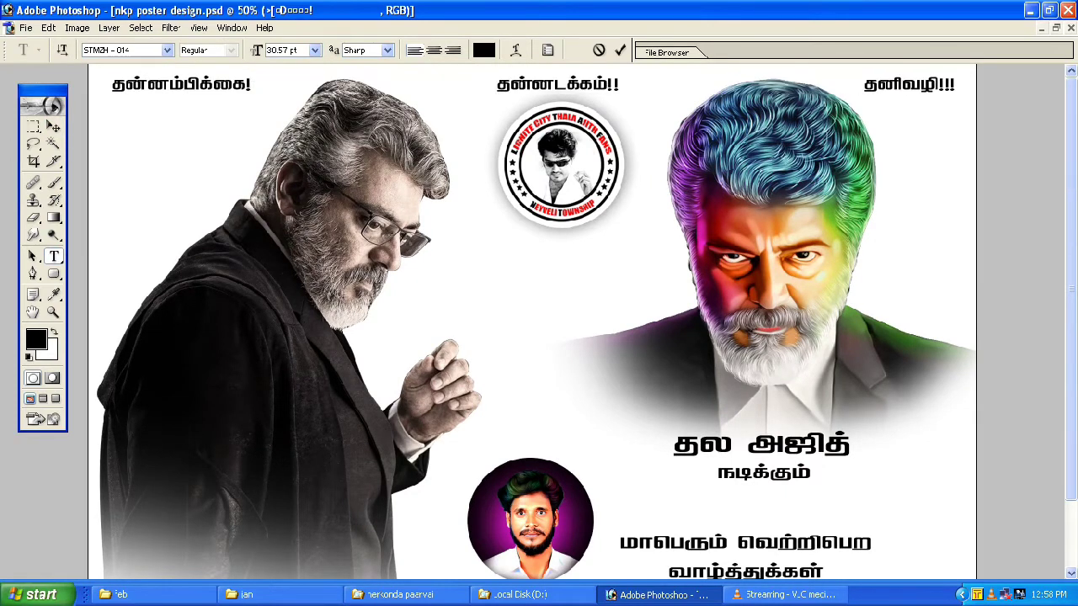
{"action": "key", "text": "ctrl+0"}
{"action": "key", "text": "ctrl+BackSpace"}
{"action": "key", "text": "Escape"}
{"action": "key", "text": "v"}
{"action": "key", "text": "t"}
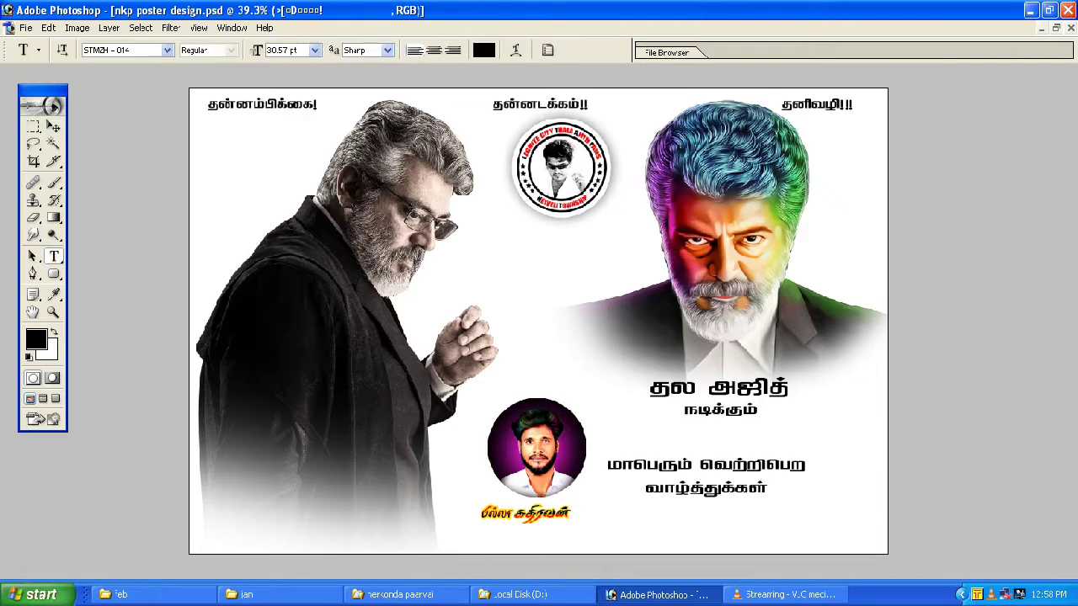
Shift the slogan line slightly to the right and narrow its letters to 80% width
{"action": "key", "text": "v"}
{"action": "key", "text": "ctrl+a"}
{"action": "key", "text": "shift+Right"}
{"action": "key", "text": "shift+Right"}
{"action": "key", "text": "ctrl+d"}
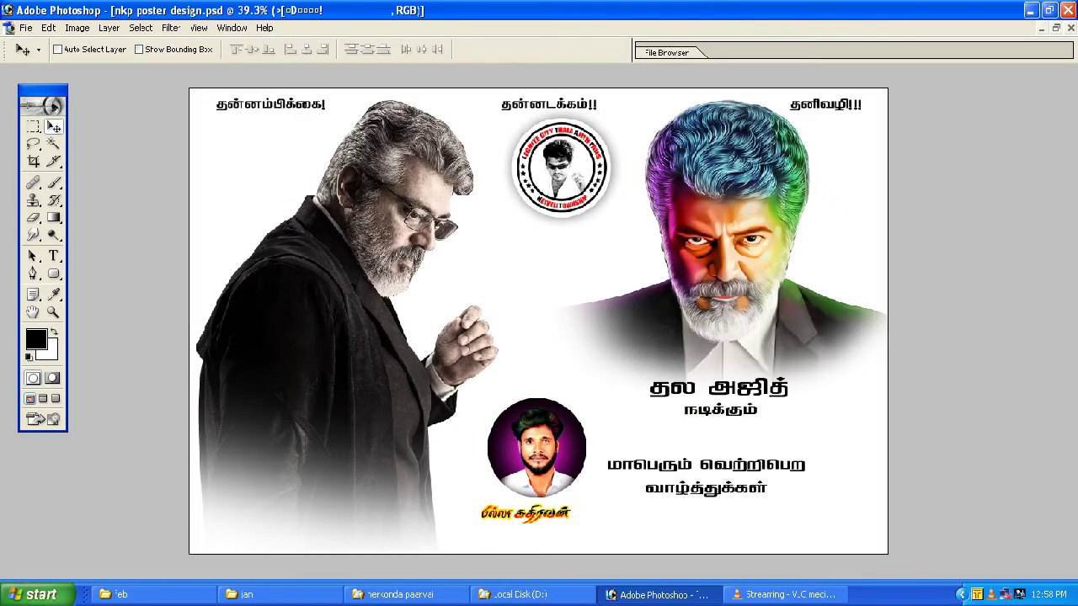
{"action": "key", "text": "t"}
{"action": "key", "text": "ctrl+t"}
{"action": "type", "text": "80"}
{"action": "key", "text": "Return"}
Widen the gaps between the three slogans with copied spaces so they spread across the poster's full width
{"action": "left_click", "coordinate": [415, 104]}
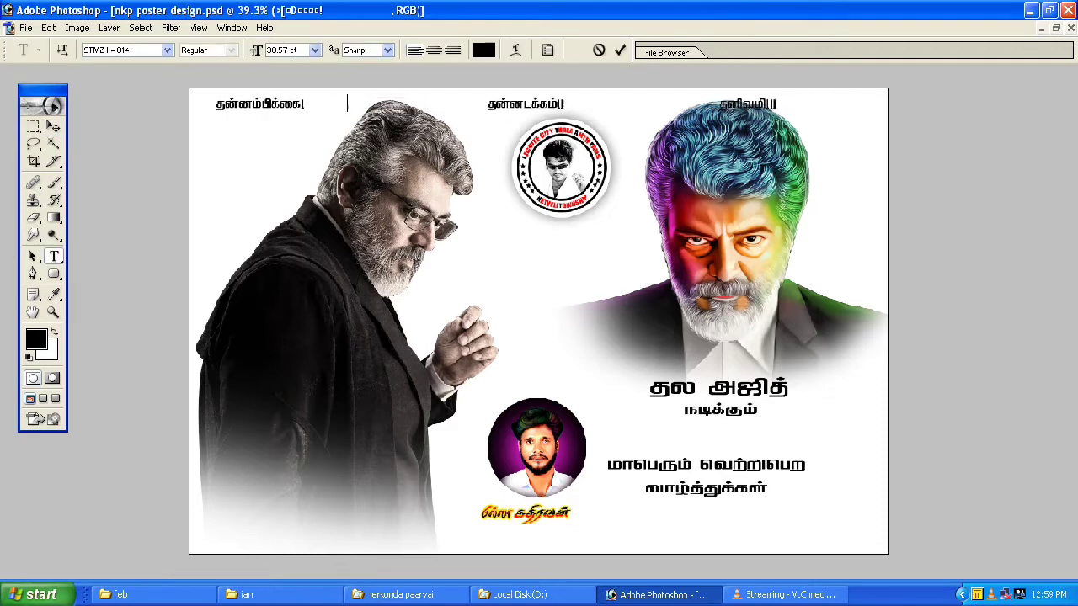
{"action": "key", "text": "ctrl+shift+Left"}
{"action": "key", "text": "shift+Right"}
{"action": "key", "text": "shift+Right"}
{"action": "left_click_drag", "start_coordinate": [569, 103], "coordinate": [725, 103]}
{"action": "key", "text": "ctrl+v"}
{"action": "left_click_drag", "start_coordinate": [570, 104], "coordinate": [797, 103]}
{"action": "key", "text": "shift+Right"}
{"action": "key", "text": "shift+Right"}
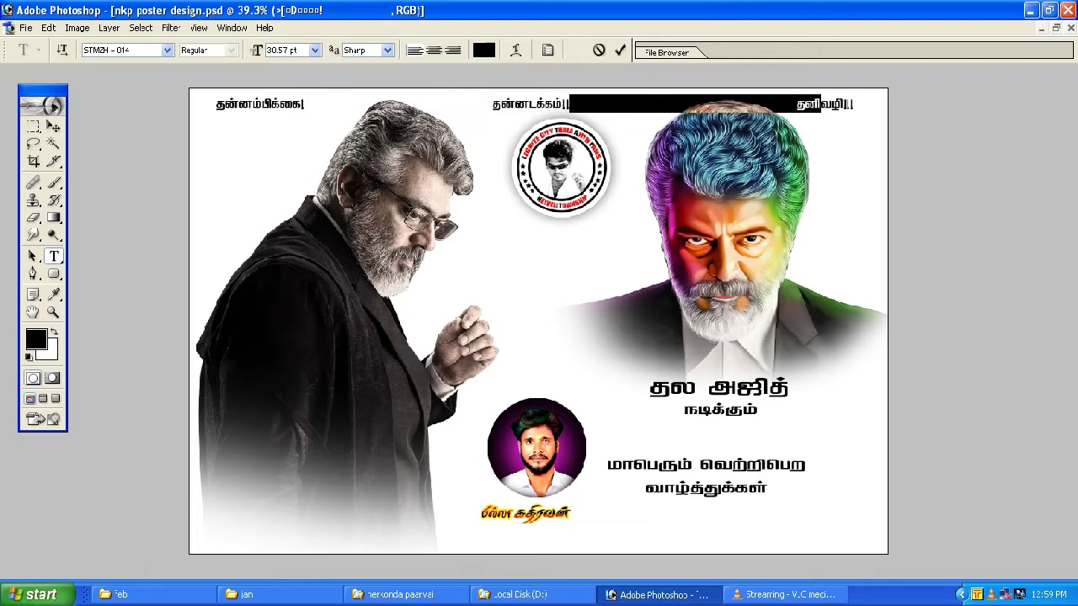
{"action": "left_click_drag", "start_coordinate": [493, 103], "coordinate": [303, 103]}
{"action": "key", "text": "ctrl+v"}
{"action": "key", "text": "ctrl+Return"}
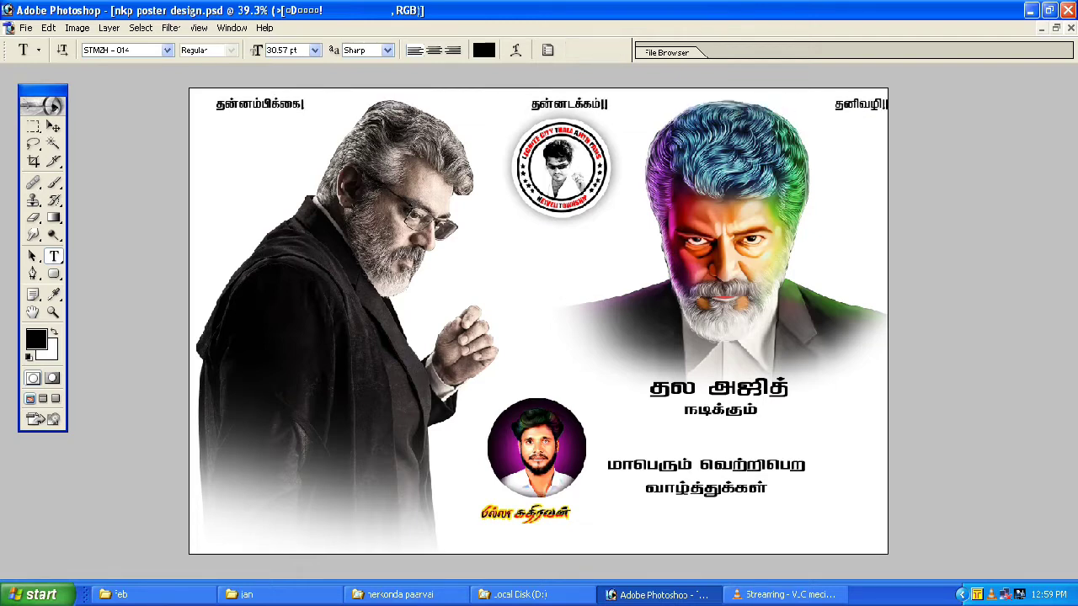
Shift the whole slogan line left so the outer slogans sit just inside the poster's side edges
{"action": "key", "text": "v"}
{"action": "key", "text": "shift+Left"}
{"action": "key", "text": "shift+Left"}
{"action": "key", "text": "shift+Left"}
{"action": "key", "text": "shift+Left"}
{"action": "key", "text": "shift+Left"}
{"action": "key", "text": "shift+Left"}
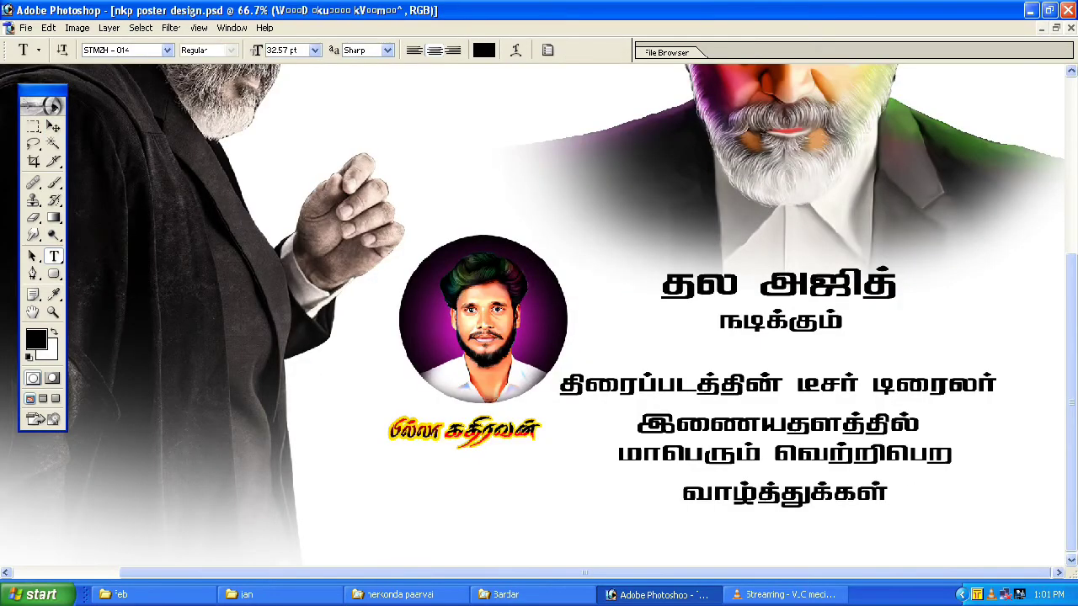
Move the "மாபெரும் வெற்றிபெற வாழ்த்துக்கள்" text into the text block below "இணையதளத்தில்" as its final lines
{"action": "left_click_drag", "start_coordinate": [618, 437], "coordinate": [889, 497]}
{"action": "key", "text": "ctrl+c"}
{"action": "key", "text": "BackSpace"}
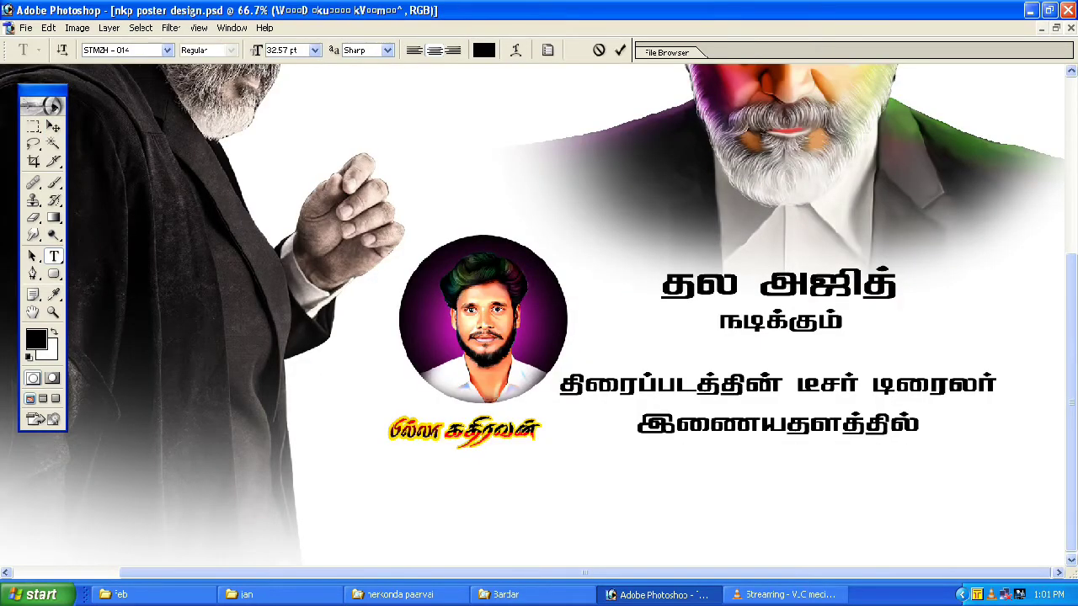
{"action": "key", "text": "ctrl+Return"}
{"action": "left_click", "coordinate": [914, 423]}
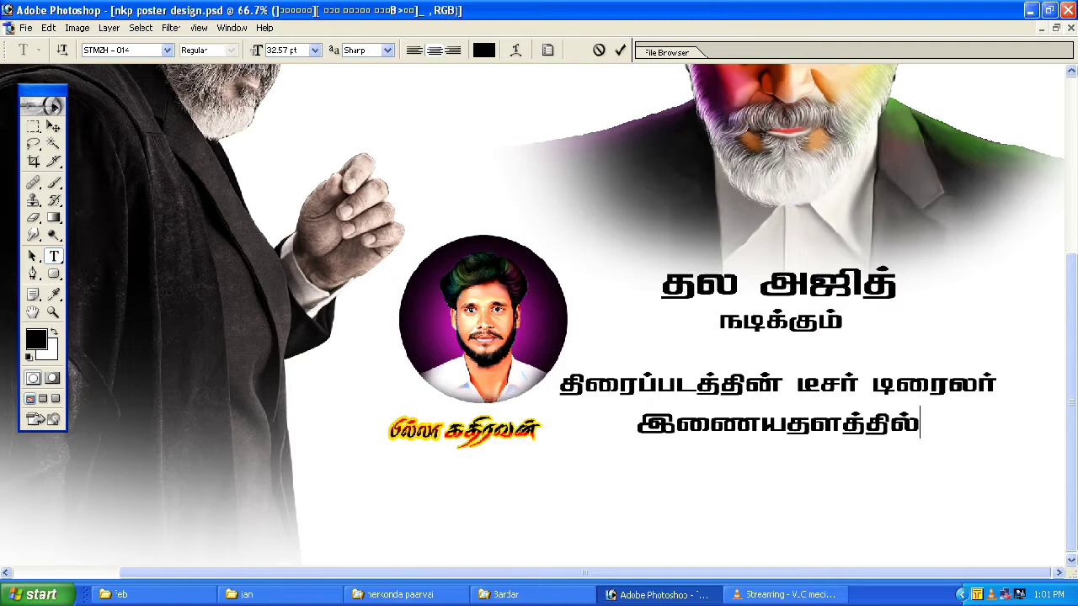
{"action": "key", "text": "Return"}
{"action": "key", "text": "ctrl+v"}
Move the combined greeting text block slightly down and shift the circular portrait with its caption down and to the left
{"action": "left_click", "coordinate": [54, 126]}
{"action": "left_click_drag", "start_coordinate": [778, 443], "coordinate": [786, 464]}
{"action": "key", "text": "ctrl+0"}
{"action": "left_click_drag", "start_coordinate": [543, 412], "coordinate": [527, 448]}
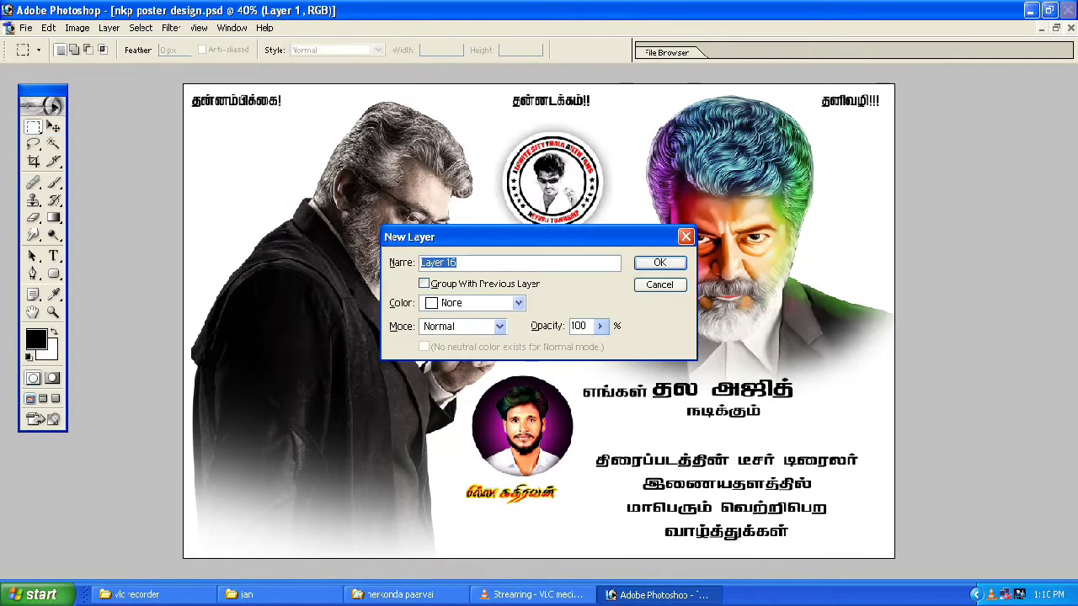
Add a text line reading "lignite city thala fans neyveli township" in Impact Roman at 32.57 pt
{"action": "key", "text": "Escape"}
{"action": "key", "text": "t"}
{"action": "key", "text": "ctrl+v"}
{"action": "key", "text": "ctrl+a"}
{"action": "left_click", "coordinate": [122, 51]}
{"action": "key", "text": "Return"}
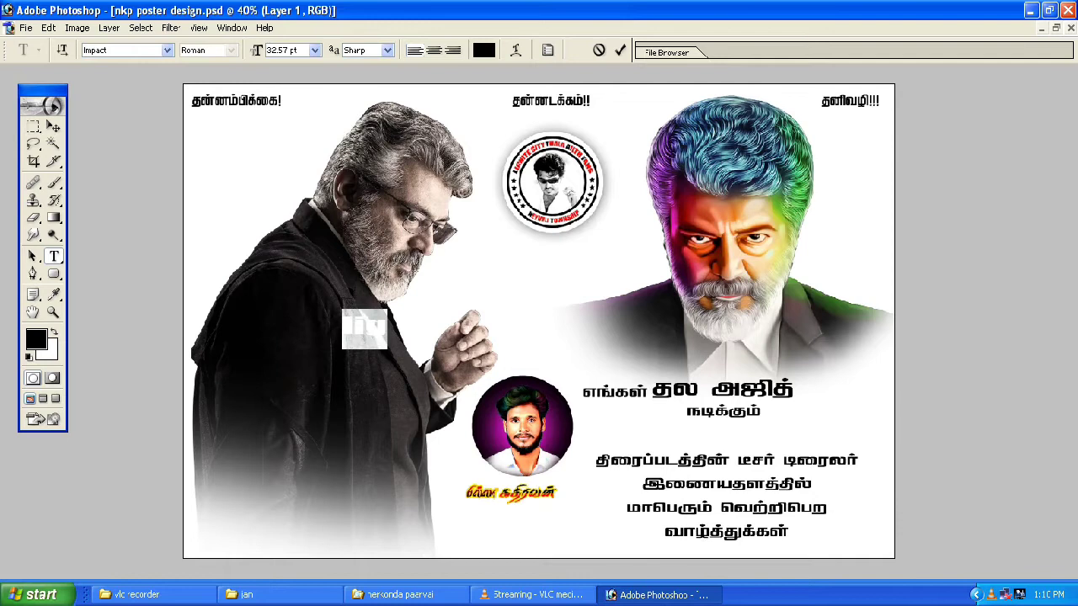
{"action": "type", "text": "lignite city thala fa"}
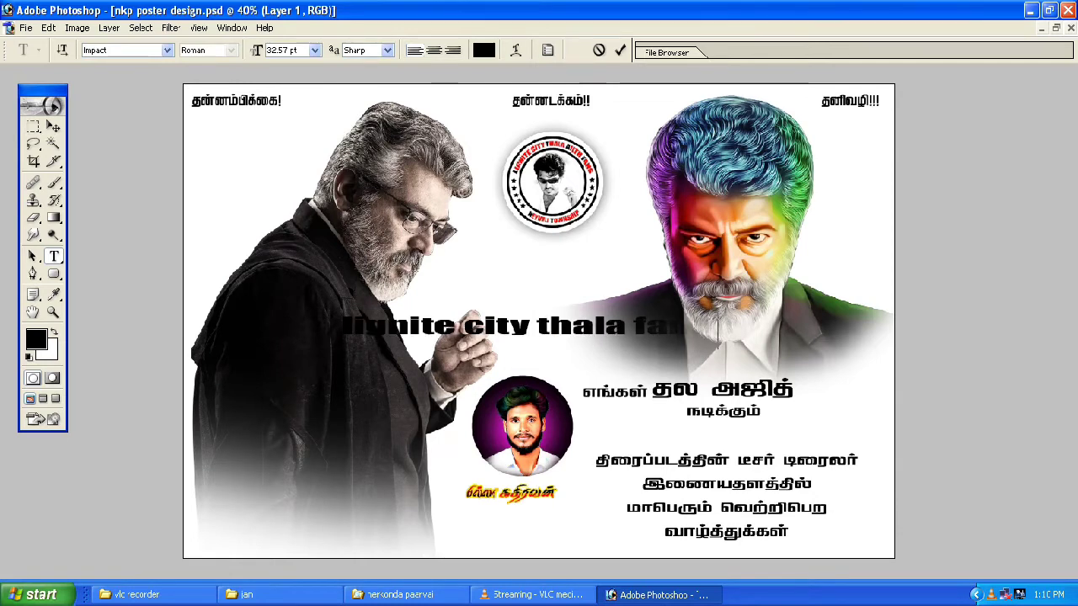
{"action": "type", "text": "ns neyveli tow"}
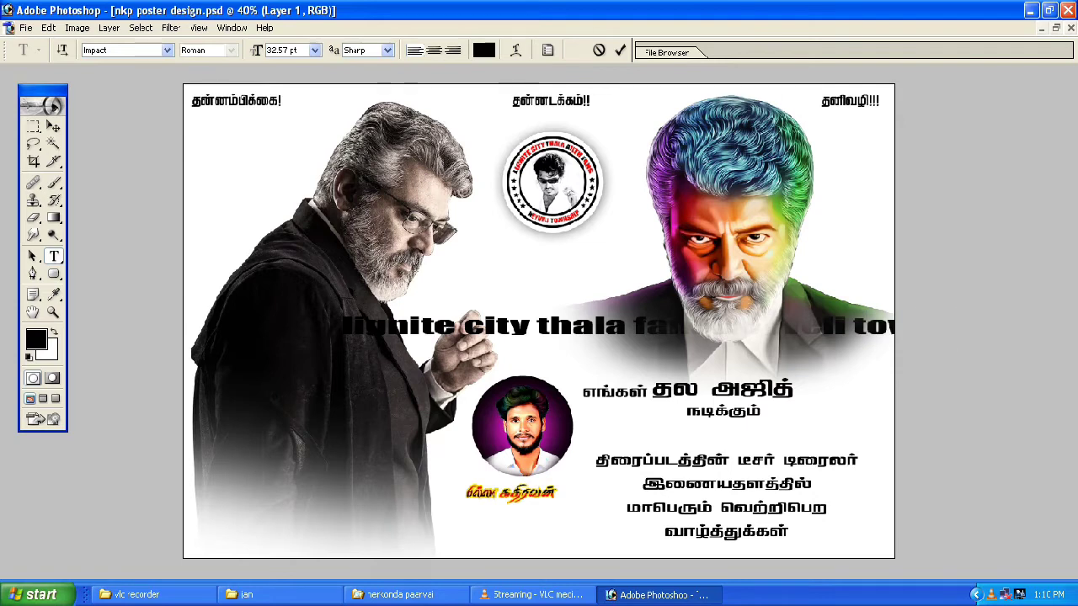
{"action": "left_click", "coordinate": [620, 50]}
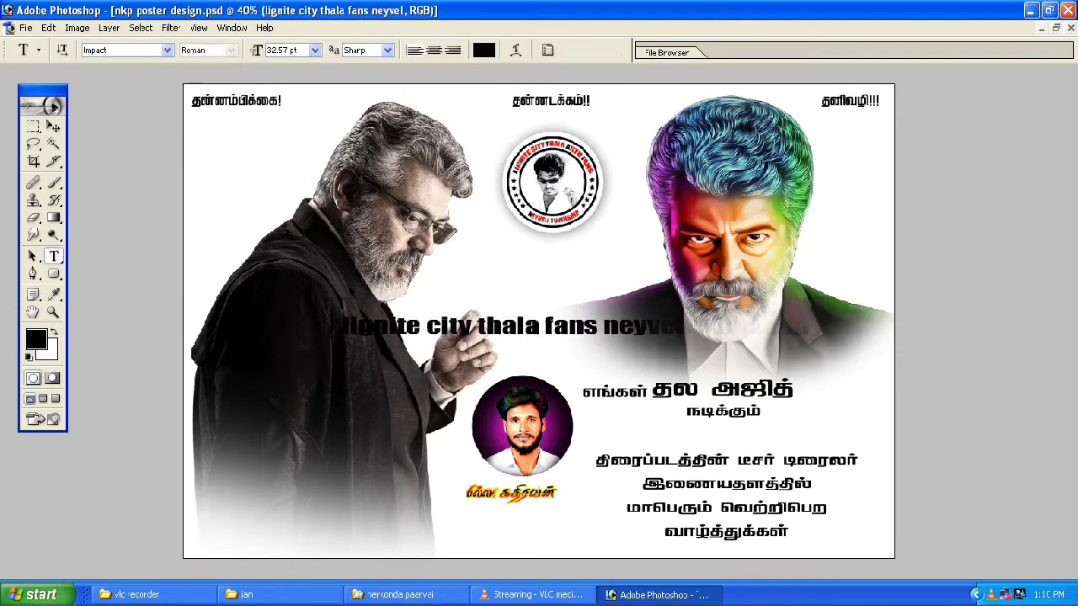
Set the fan club line to all caps and centre it along the poster's bottom edge
{"action": "left_click", "coordinate": [547, 50]}
{"action": "key", "text": "ctrl+shift+k"}
{"action": "key", "text": "v"}
{"action": "left_click_drag", "start_coordinate": [505, 326], "coordinate": [472, 536]}
{"action": "key", "text": "shift+Right"}
{"action": "key", "text": "shift+Right"}
{"action": "key", "text": "shift+Right"}
{"action": "key", "text": "shift+Right"}
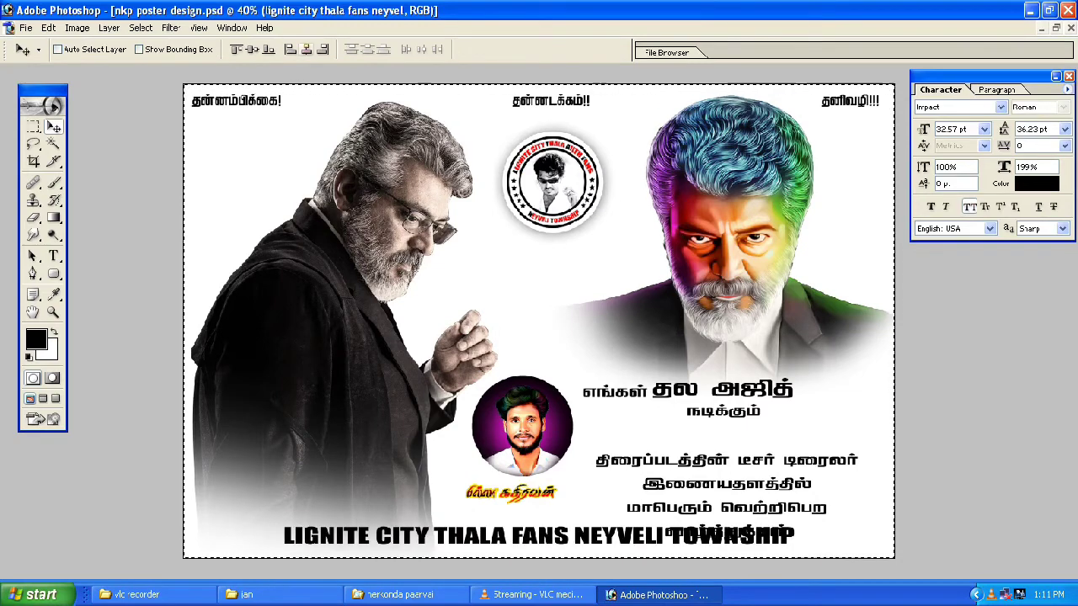
Move the round fan club logo farther below the "தன்னடக்கம்!!" slogan and nudge the circular portrait slightly down
{"action": "key", "text": "ctrl+plus"}
{"action": "scroll", "coordinate": [538, 320], "scroll_direction": "down", "scroll_amount": 4}
{"action": "key", "text": "f"}
{"action": "key", "text": "Tab"}
{"action": "scroll", "coordinate": [539, 297], "scroll_direction": "left", "scroll_amount": 2}
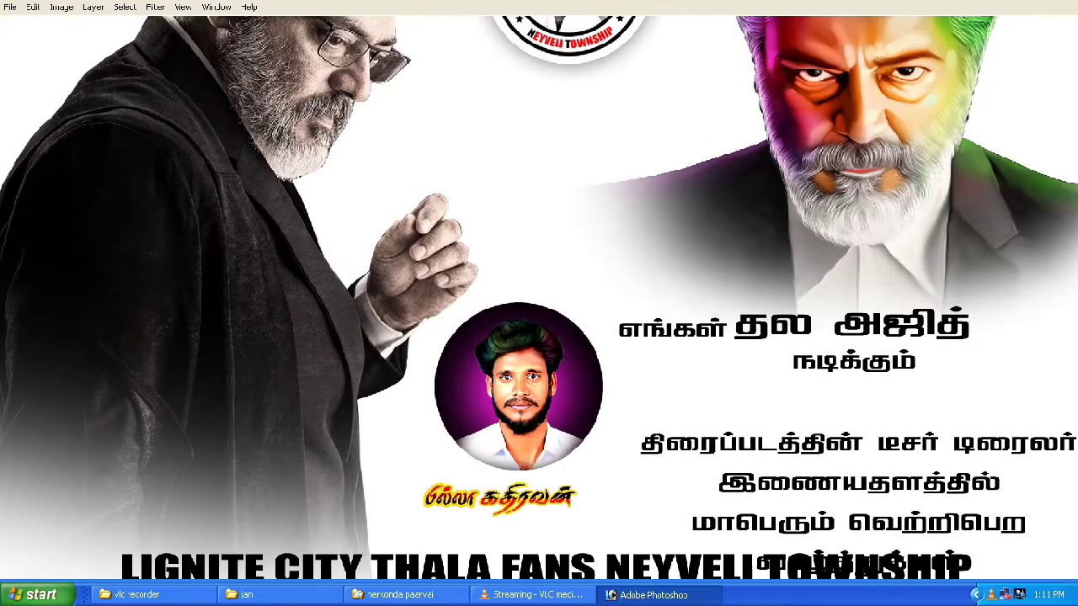
{"action": "key", "text": "ctrl+minus"}
{"action": "left_click_drag", "start_coordinate": [554, 145], "coordinate": [556, 187]}
{"action": "left_click_drag", "start_coordinate": [519, 435], "coordinate": [521, 443]}
{"action": "key", "text": "ctrl+minus"}
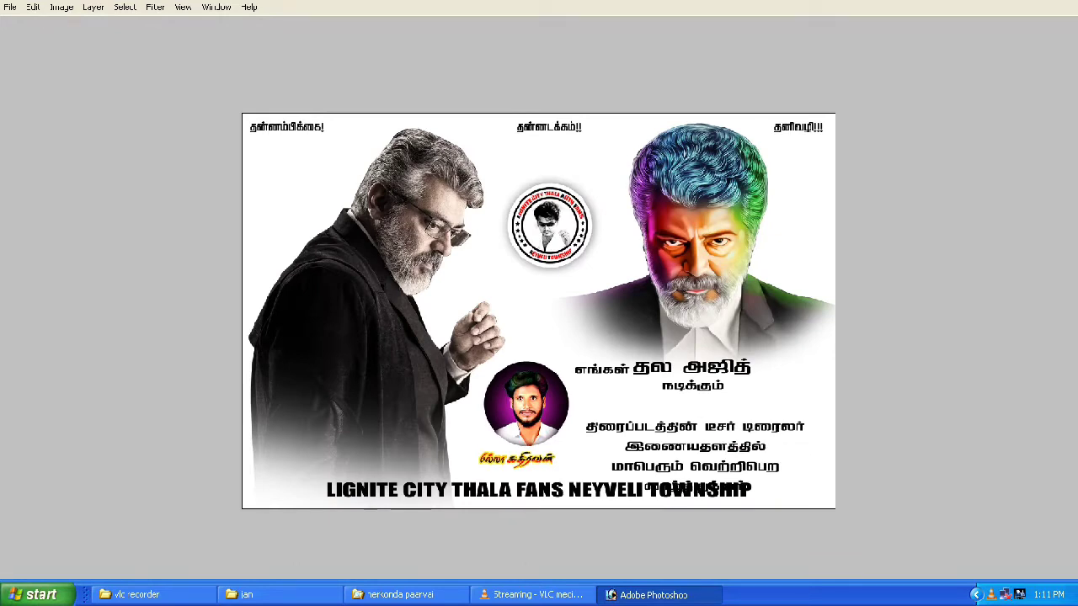
Scale the multicoloured portrait down slightly and raise it a little
{"action": "key", "text": "ctrl+plus"}
{"action": "key", "text": "ctrl+t"}
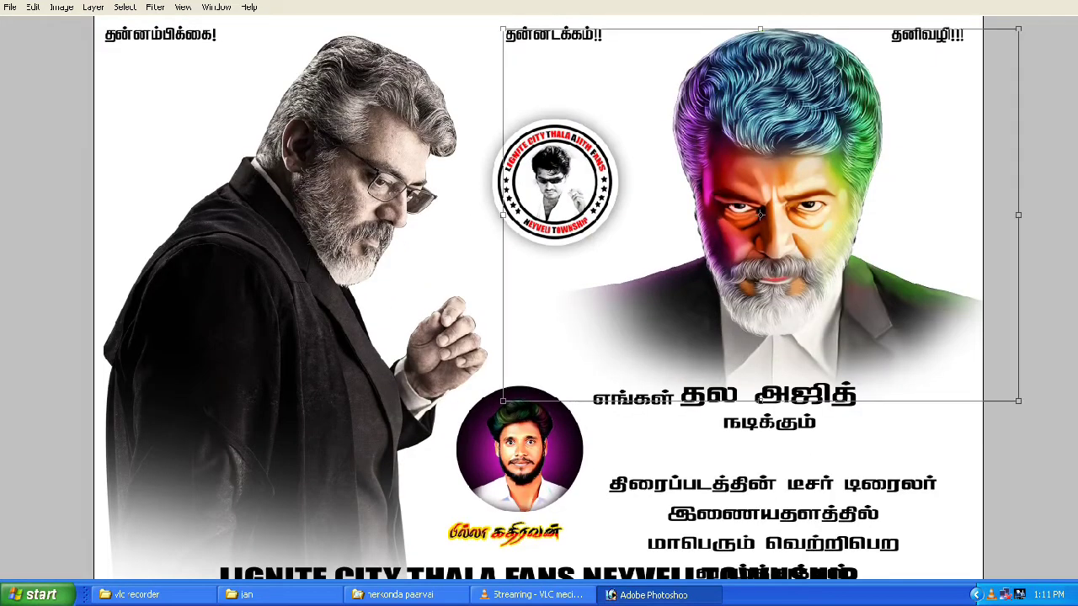
{"action": "left_click_drag", "start_coordinate": [760, 215], "coordinate": [767, 190]}
{"action": "key", "text": "Return"}
Reposition the "எங்கள்", "தல அஜித்" and "நடிக்கும்" texts under the portrait and scale "நடிக்கும்" down
{"action": "left_click_drag", "start_coordinate": [788, 381], "coordinate": [781, 377]}
{"action": "left_click_drag", "start_coordinate": [633, 398], "coordinate": [647, 382]}
{"action": "left_click_drag", "start_coordinate": [769, 422], "coordinate": [798, 414]}
{"action": "key", "text": "ctrl+t"}
{"action": "key", "text": "Return"}
{"action": "key", "text": "Tab"}
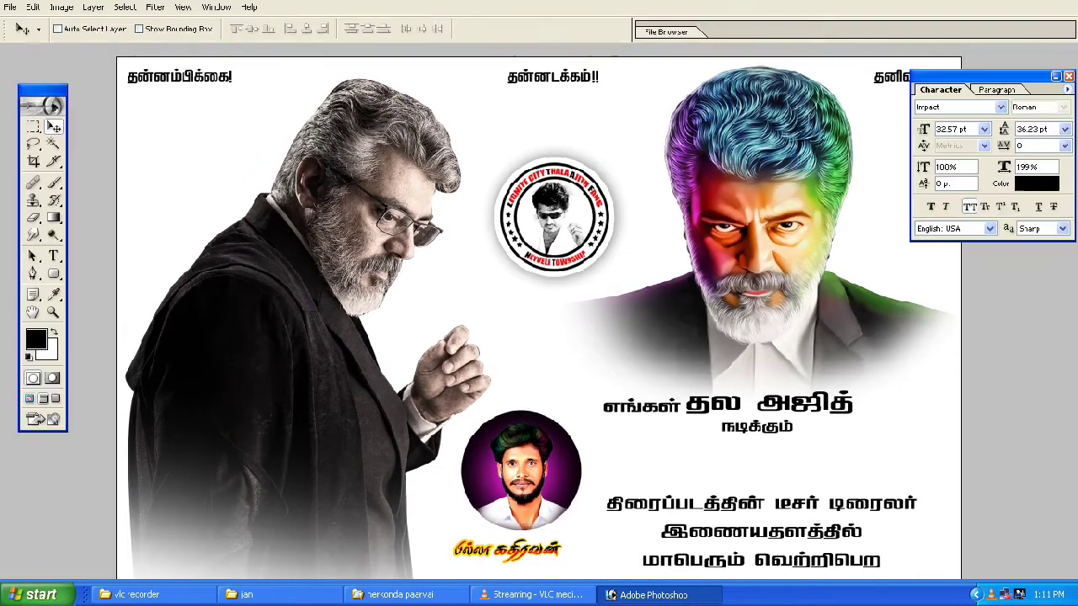
Open the movie poster image D815192UYAAr1aJ.jpg from the nerkonda paarvai folder in Photoshop and maximize its window
{"action": "key", "text": "f"}
{"action": "left_click", "coordinate": [395, 594]}
{"action": "double_click", "coordinate": [510, 120]}
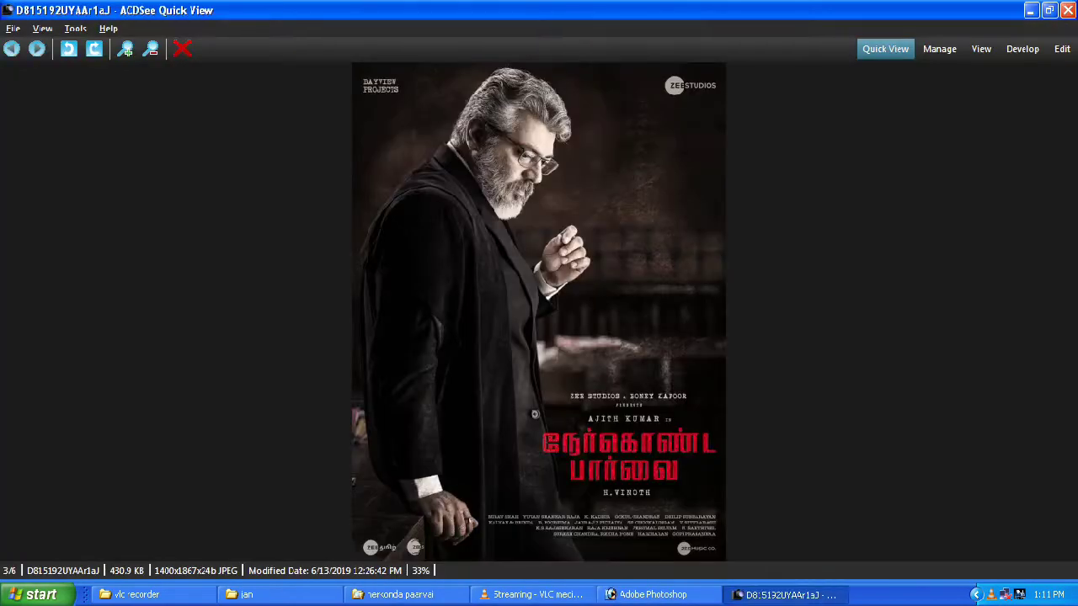
{"action": "key", "text": "Escape"}
{"action": "left_click_drag", "start_coordinate": [606, 126], "coordinate": [471, 337]}
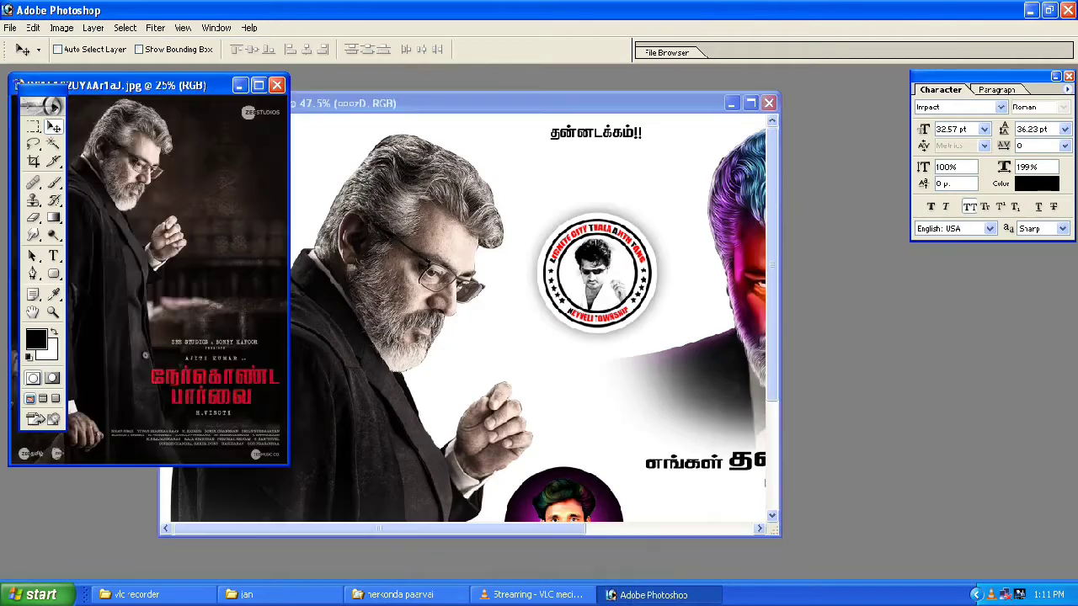
{"action": "double_click", "coordinate": [51, 85]}
Select the red "நேர்கொண்ட பார்வை" title with a rectangular marquee and switch back to the nkp poster design document
{"action": "key", "text": "z"}
{"action": "left_click_drag", "start_coordinate": [435, 446], "coordinate": [587, 516]}
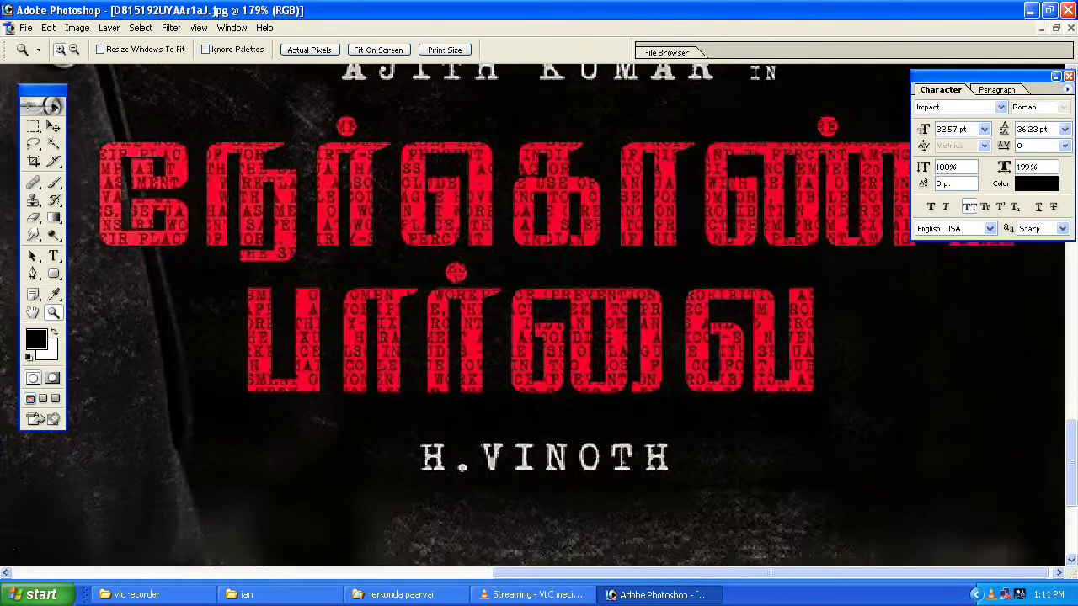
{"action": "key", "text": "m"}
{"action": "left_click_drag", "start_coordinate": [99, 190], "coordinate": [1058, 472]}
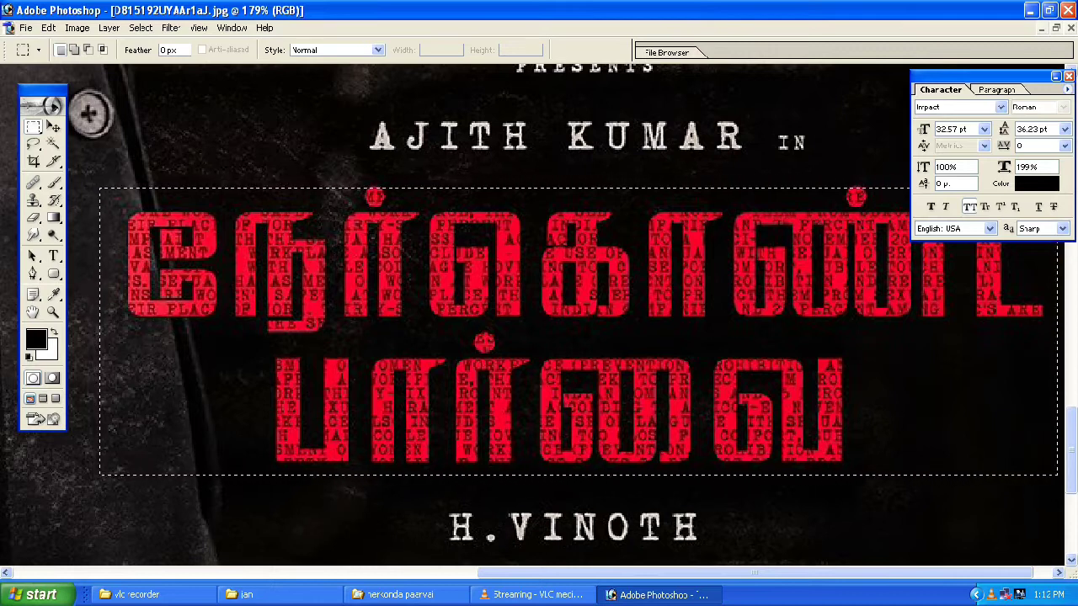
{"action": "key", "text": "ctrl+Tab"}
{"action": "key", "text": "v"}
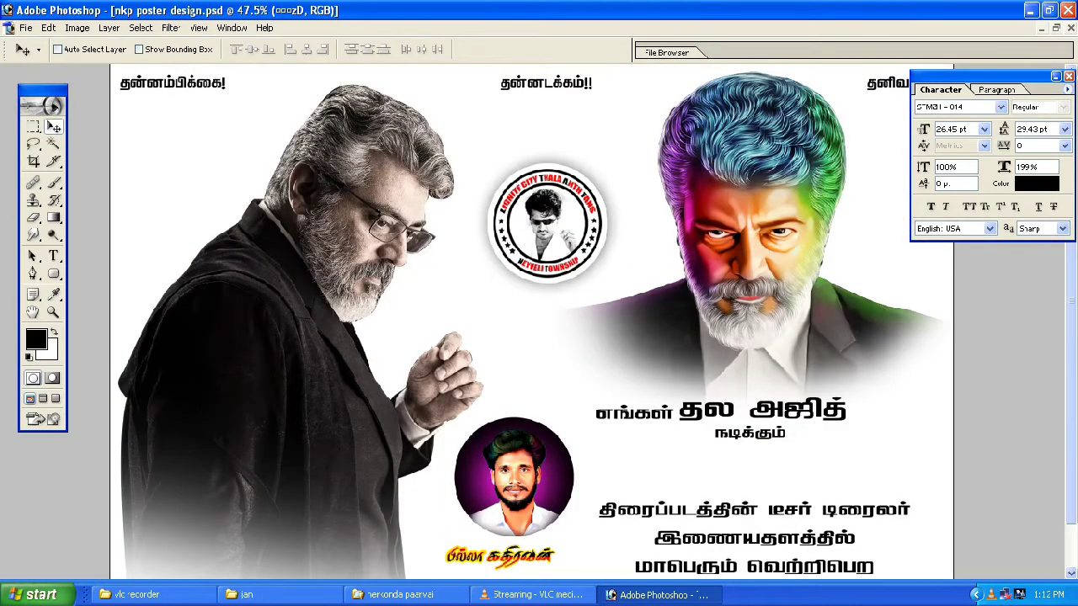
Copy the selected red "நேர்கொண்ட பார்வை" title into the nkp poster design and scale it down beneath "நடிக்கும்"
{"action": "left_click", "coordinate": [53, 255]}
{"action": "left_click", "coordinate": [54, 126]}
{"action": "key", "text": "ctrl+v"}
{"action": "key", "text": "ctrl+Tab"}
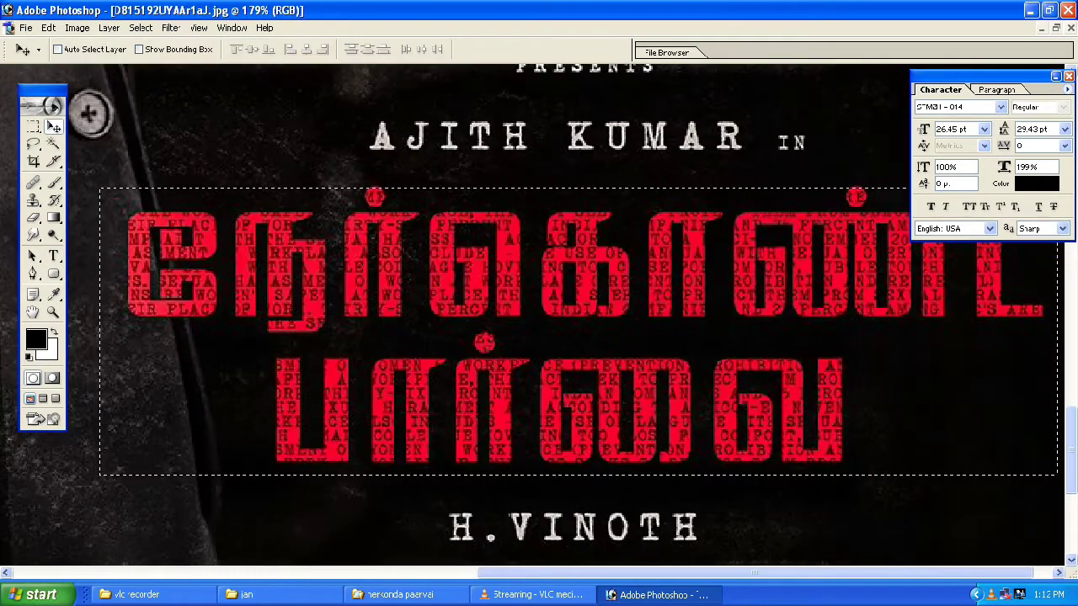
{"action": "key", "text": "ctrl+Tab"}
{"action": "key", "text": "ctrl+v"}
{"action": "left_click_drag", "start_coordinate": [532, 322], "coordinate": [747, 459]}
{"action": "key", "text": "ctrl+t"}
{"action": "left_click_drag", "start_coordinate": [874, 421], "coordinate": [795, 445]}
{"action": "key", "text": "Return"}
Increase the pasted title's contrast with Levels, deepening its black background and brightening the red lettering
{"action": "key", "text": "ctrl+plus"}
{"action": "key", "text": "ctrl+plus"}
{"action": "key", "text": "ctrl+plus"}
{"action": "key", "text": "ctrl+plus"}
{"action": "left_click_drag", "start_coordinate": [709, 572], "coordinate": [532, 35]}
{"action": "left_click_drag", "start_coordinate": [841, 370], "coordinate": [306, 250]}
{"action": "key", "text": "ctrl+l"}
{"action": "left_click_drag", "start_coordinate": [781, 350], "coordinate": [825, 350]}
{"action": "left_click_drag", "start_coordinate": [982, 350], "coordinate": [945, 350]}
{"action": "key", "text": "Return"}
Remove the black background around the title and inside its letters with the Magic Wand, leaving only the red lettering
{"action": "key", "text": "w"}
{"action": "left_click", "coordinate": [628, 335]}
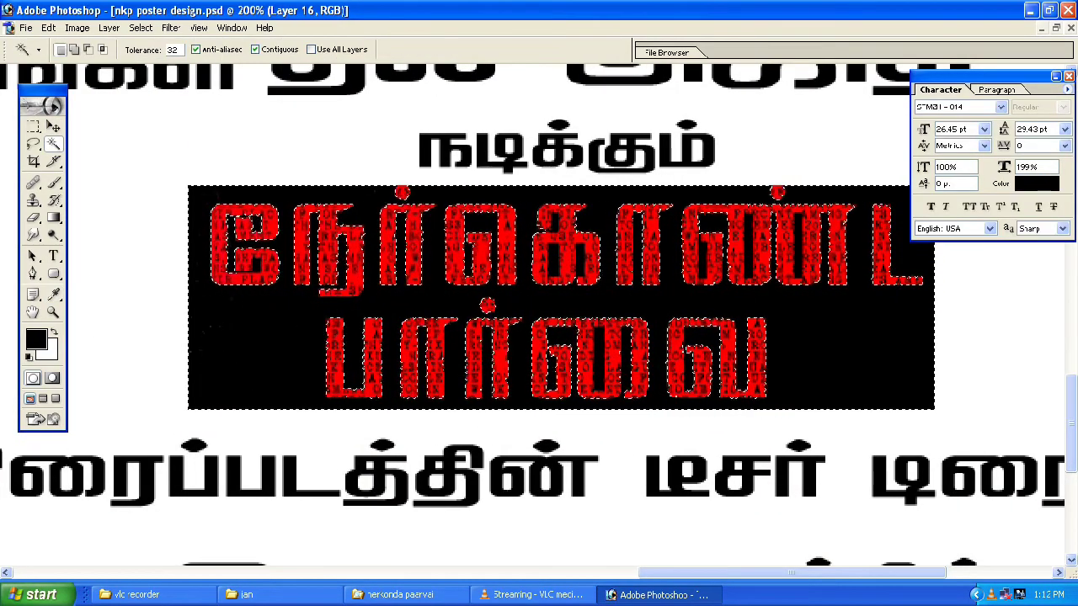
{"action": "key", "text": "Delete"}
{"action": "key", "text": "ctrl+d"}
{"action": "left_click_drag", "start_coordinate": [539, 337], "coordinate": [491, 308]}
{"action": "key", "text": "m"}
{"action": "key", "text": "w"}
{"action": "left_click", "coordinate": [551, 332]}
{"action": "key", "text": "Delete"}
{"action": "left_click", "coordinate": [700, 221]}
{"action": "key", "text": "Delete"}
{"action": "left_click", "coordinate": [654, 229]}
{"action": "key", "text": "Delete"}
{"action": "left_click", "coordinate": [750, 220]}
{"action": "key", "text": "Delete"}
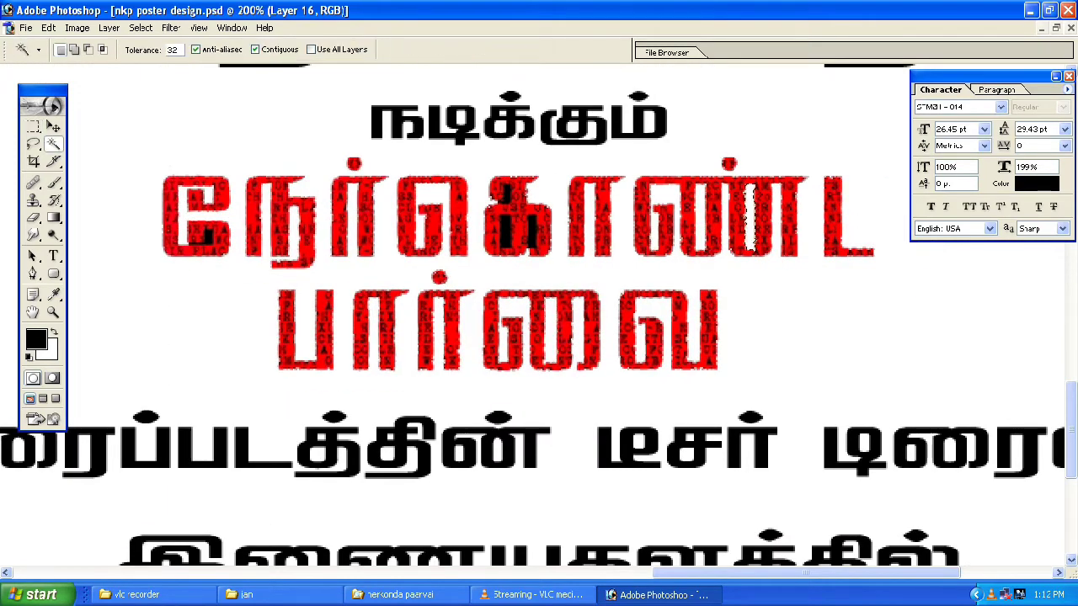
{"action": "key", "text": "Delete"}
{"action": "key", "text": "m"}
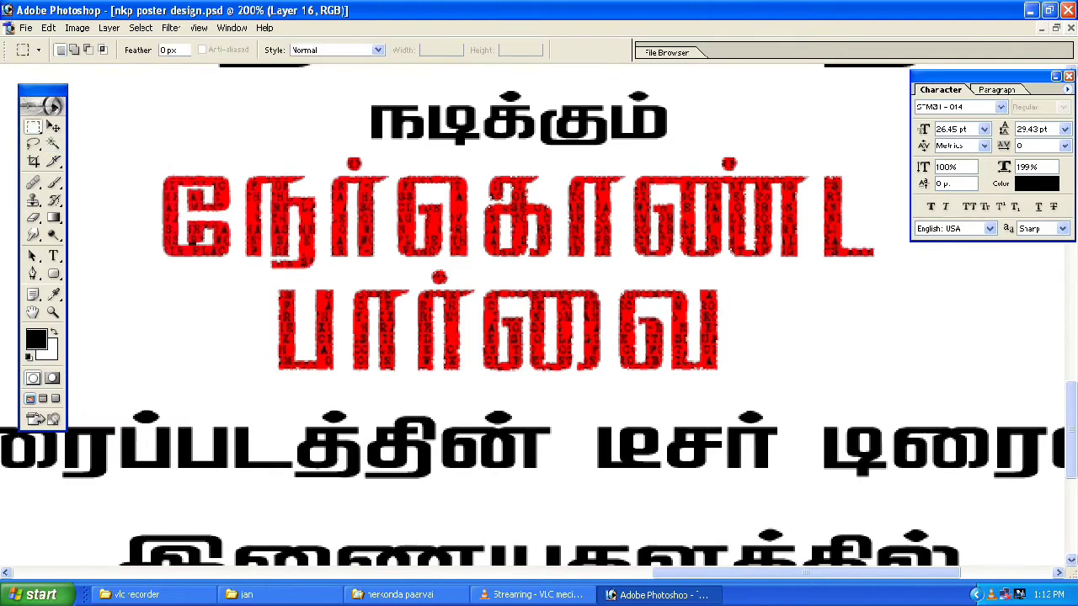
Add a yellow outside stroke to the red "நேர்கொண்ட பார்வை" title
{"action": "double_click", "coordinate": [32, 312]}
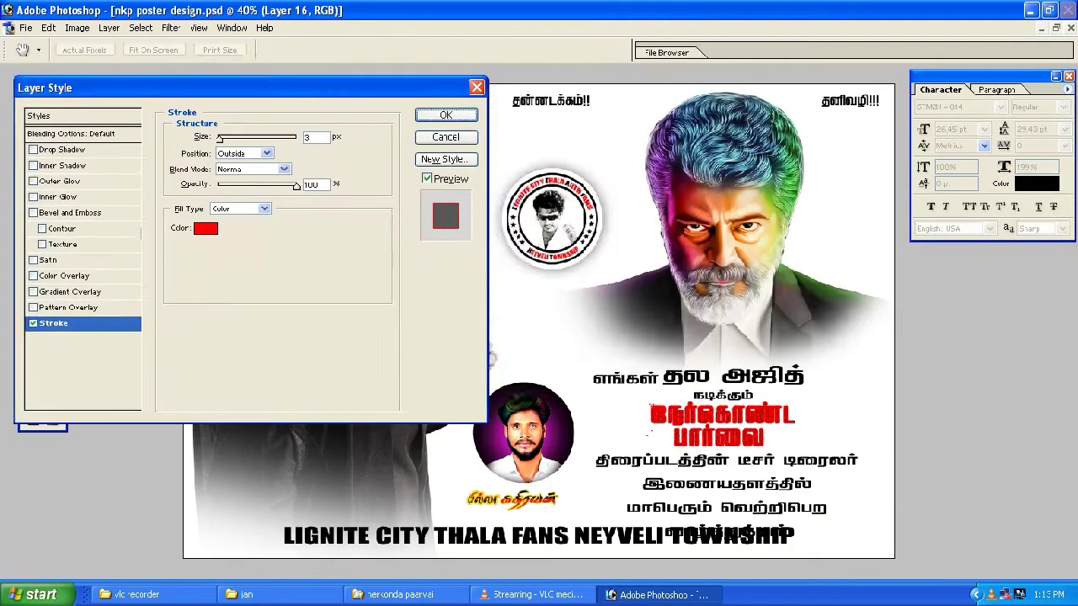
{"action": "left_click", "coordinate": [246, 228]}
{"action": "left_click", "coordinate": [929, 429]}
{"action": "left_click", "coordinate": [1049, 251]}
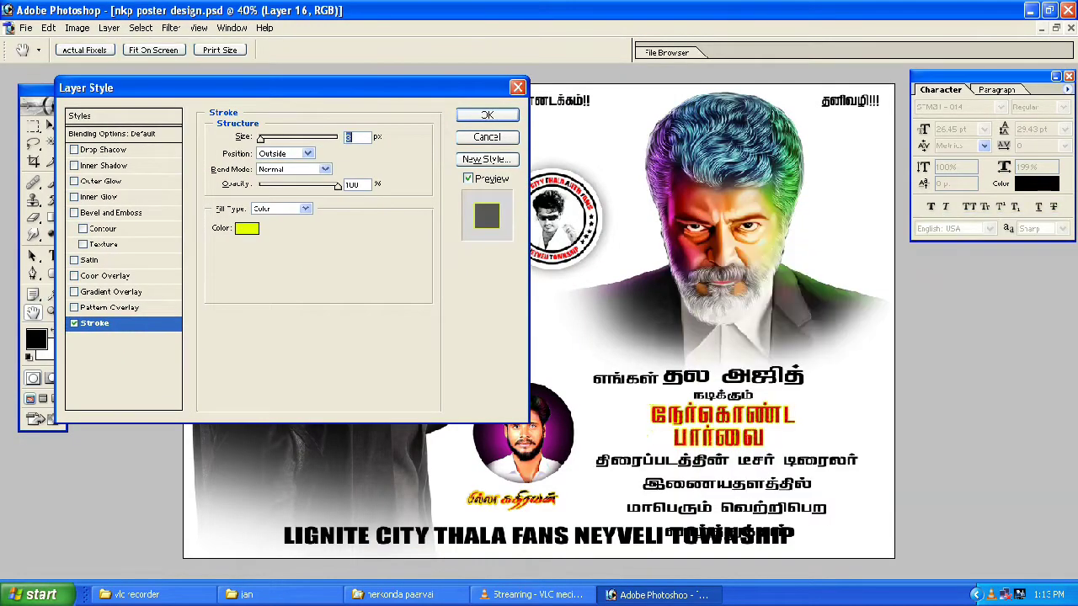
{"action": "left_click_drag", "start_coordinate": [571, 370], "coordinate": [865, 503], "text": "ctrl"}
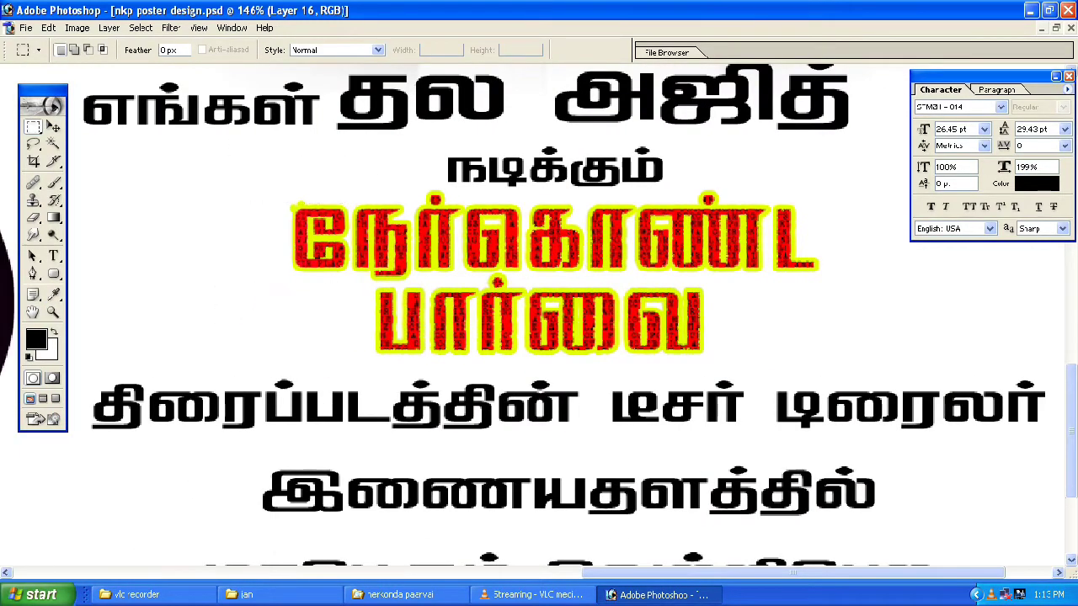
{"action": "key", "text": "ctrl+0"}
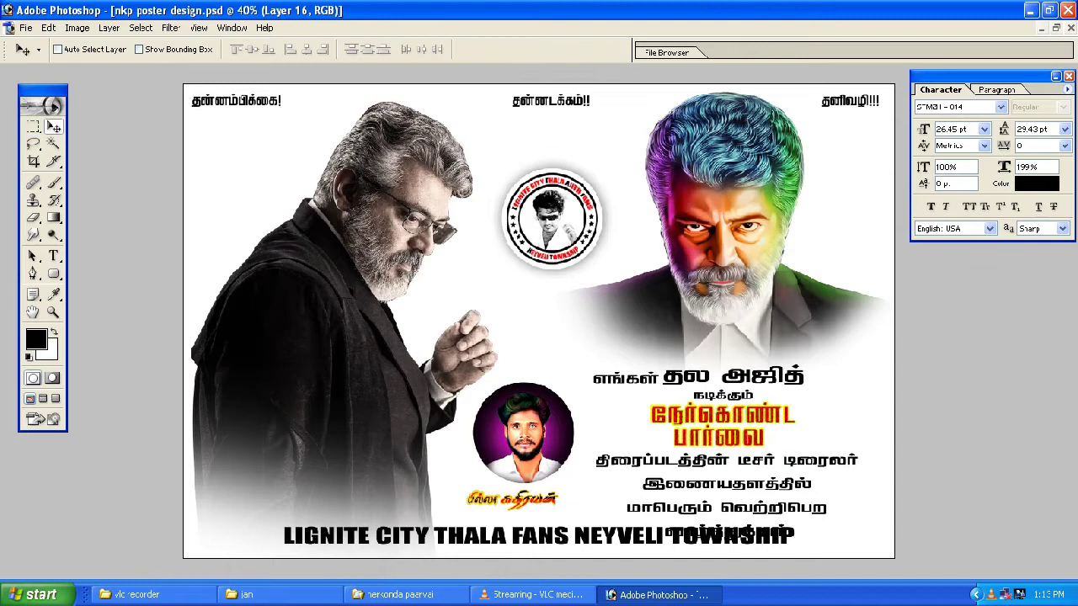
Add a new layer and draw a black-to-transparent gradient from the poster's upper-left corner toward the centre
{"action": "key", "text": "Tab"}
{"action": "key", "text": "Tab"}
{"action": "key", "text": "Tab"}
{"action": "key", "text": "ctrl+shift+n"}
{"action": "key", "text": "Return"}
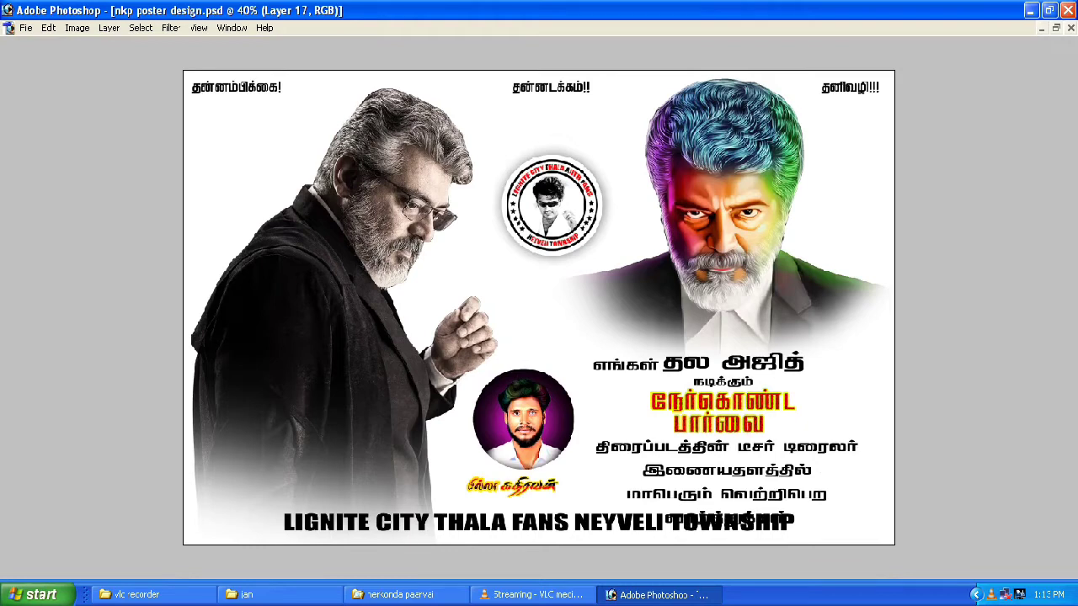
{"action": "left_click_drag", "start_coordinate": [224, 124], "coordinate": [468, 319]}
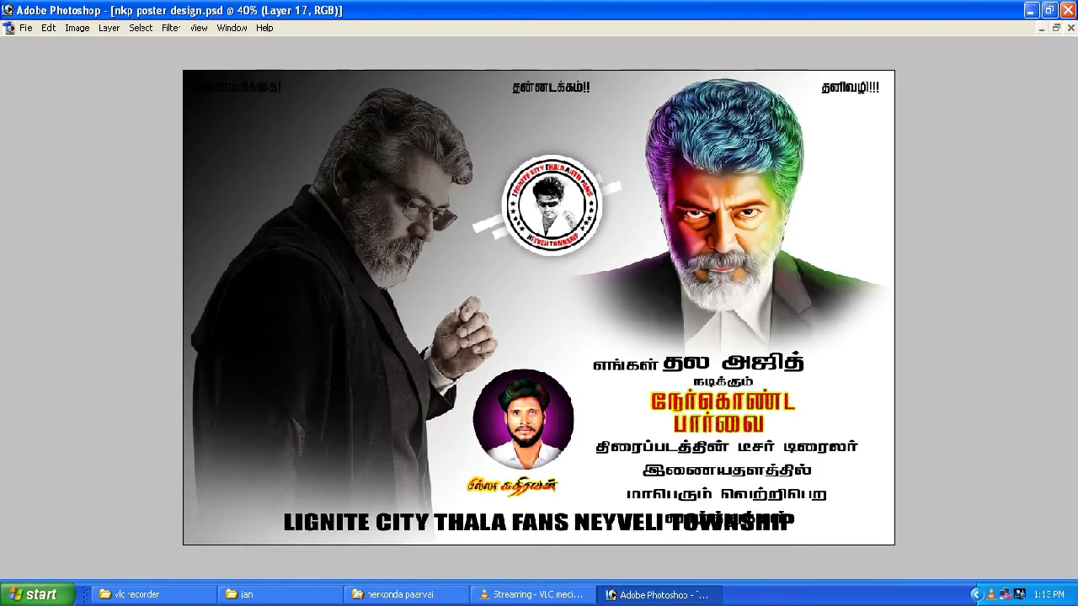
Add another layer and draw a magenta (RGB 239, 10, 139) to transparent gradient from the poster's upper-left corner
{"action": "key", "text": "ctrl+shift+n"}
{"action": "key", "text": "Return"}
{"action": "key", "text": "F6"}
{"action": "left_click", "coordinate": [924, 142]}
{"action": "left_click", "coordinate": [902, 273]}
{"action": "left_click", "coordinate": [929, 280]}
{"action": "key", "text": "Return"}
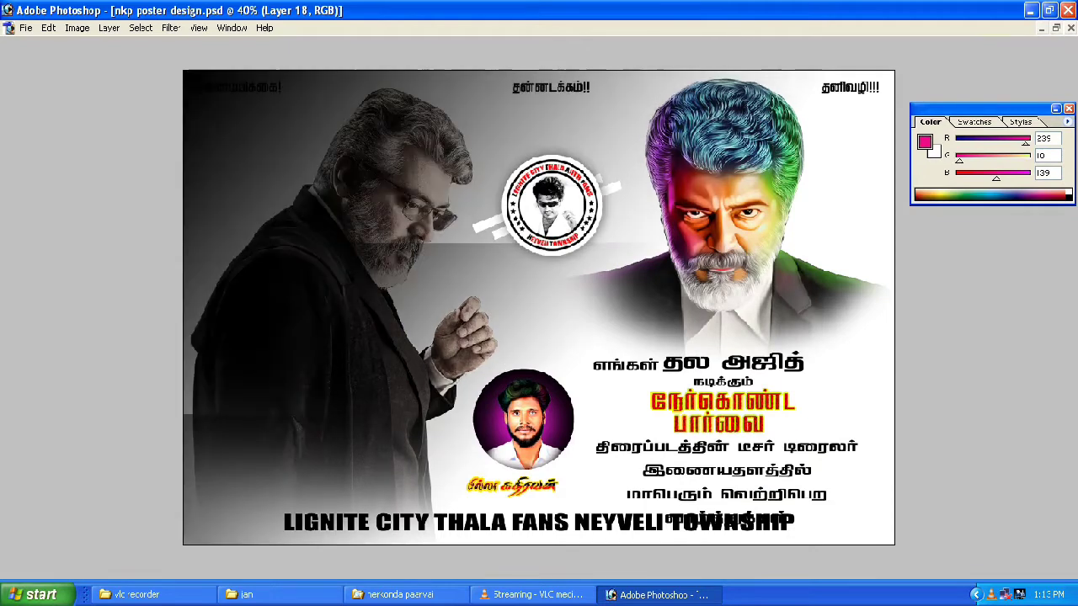
{"action": "key", "text": "Tab"}
{"action": "left_click_drag", "start_coordinate": [189, 93], "coordinate": [354, 298]}
{"action": "key", "text": "ctrl+z"}
{"action": "left_click_drag", "start_coordinate": [190, 105], "coordinate": [387, 282]}
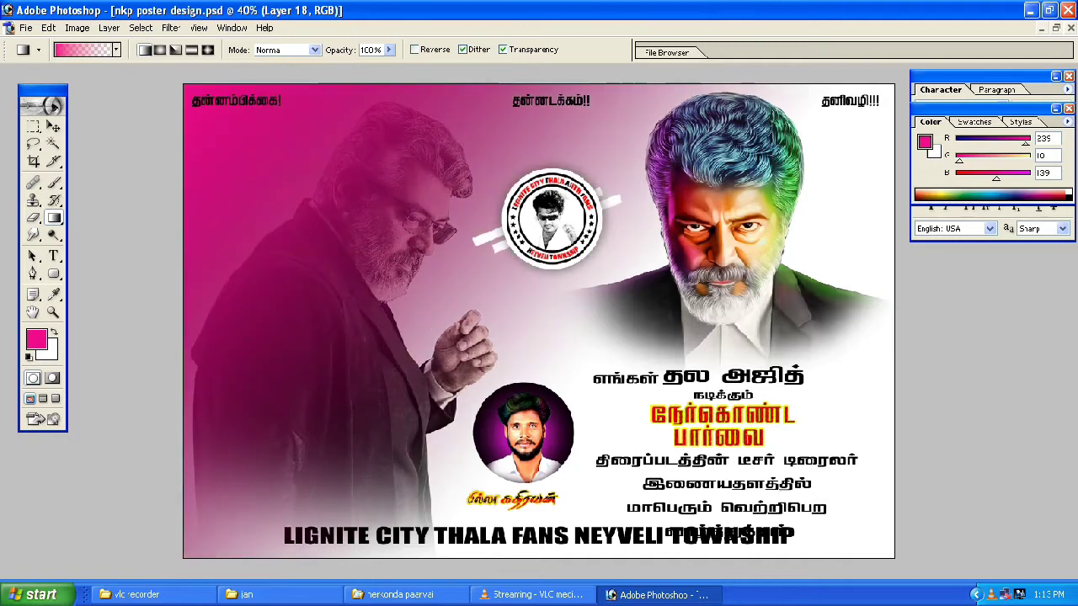
Draw a purple (RGB 134, 10, 239) to transparent radial gradient from the poster's upper-right area toward the centre
{"action": "left_click", "coordinate": [36, 339]}
{"action": "left_click_drag", "start_coordinate": [929, 279], "coordinate": [929, 310]}
{"action": "key", "text": "Return"}
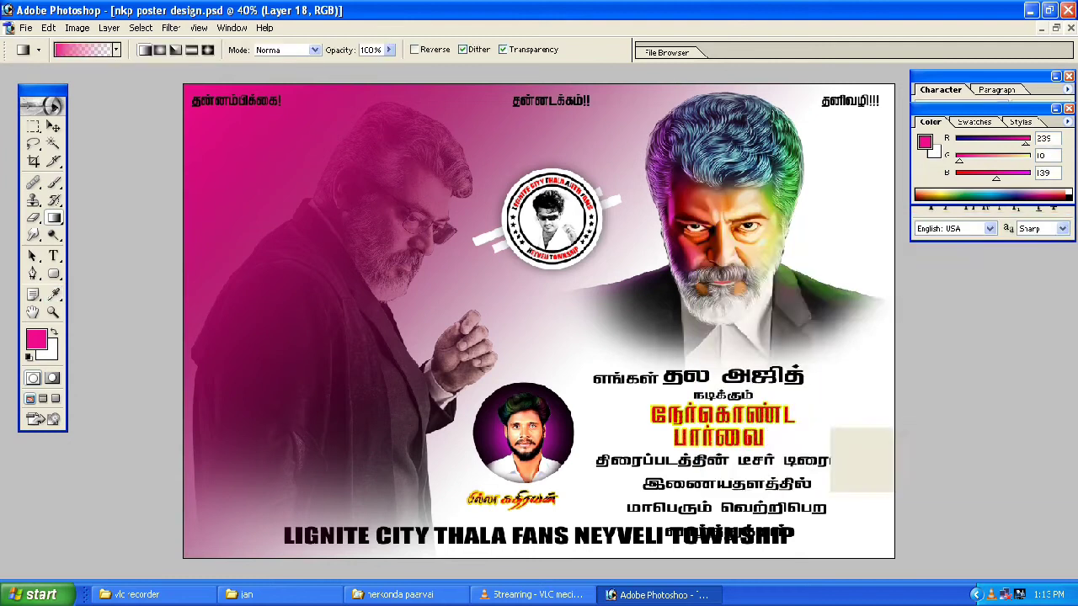
{"action": "left_click_drag", "start_coordinate": [827, 121], "coordinate": [512, 303]}
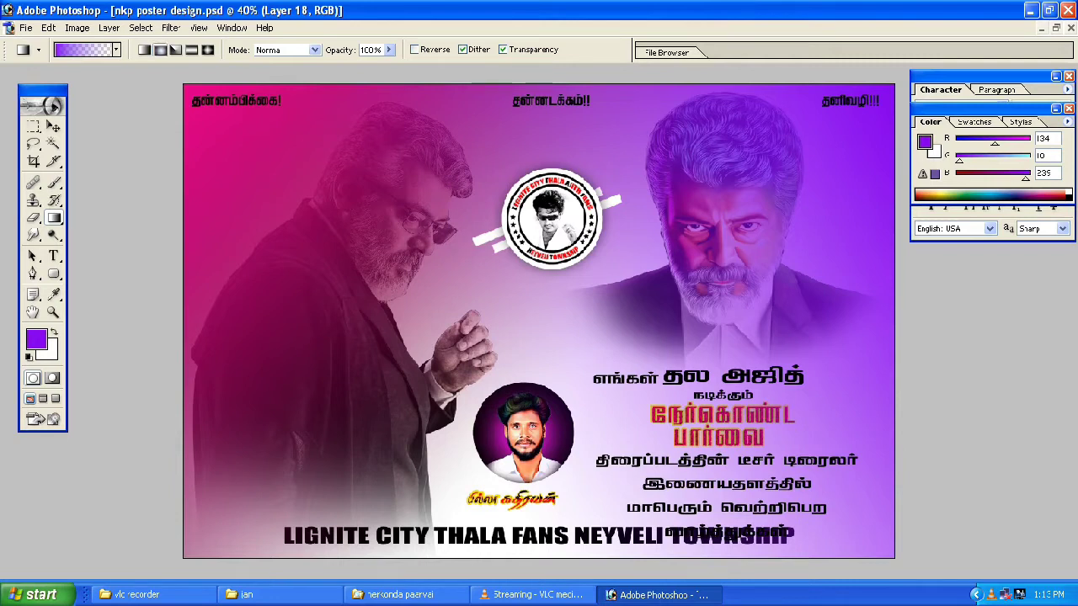
Draw a light pink (RGB 243, 120, 195) to transparent radial gradient outward from the centre of the poster
{"action": "left_click", "coordinate": [37, 339]}
{"action": "left_click", "coordinate": [929, 346]}
{"action": "mouse_move", "coordinate": [886, 296]}
{"action": "left_mouse_down"}
{"action": "mouse_move", "coordinate": [839, 262]}
{"action": "mouse_move", "coordinate": [814, 262]}
{"action": "left_mouse_up"}
{"action": "left_click", "coordinate": [929, 288]}
{"action": "key", "text": "Return"}
{"action": "key", "text": "g"}
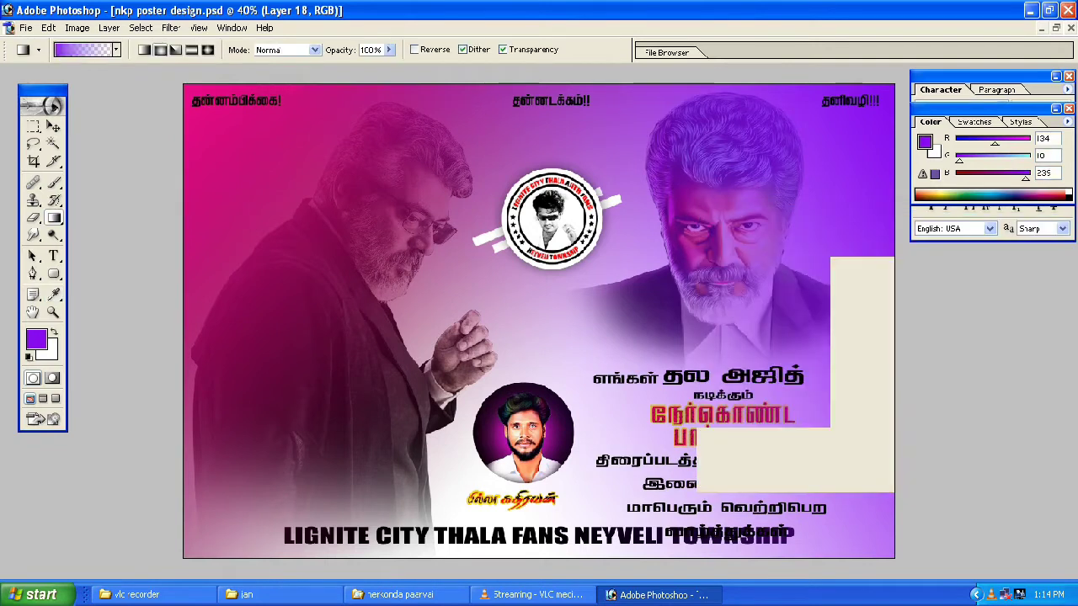
{"action": "left_click_drag", "start_coordinate": [546, 276], "coordinate": [787, 434]}
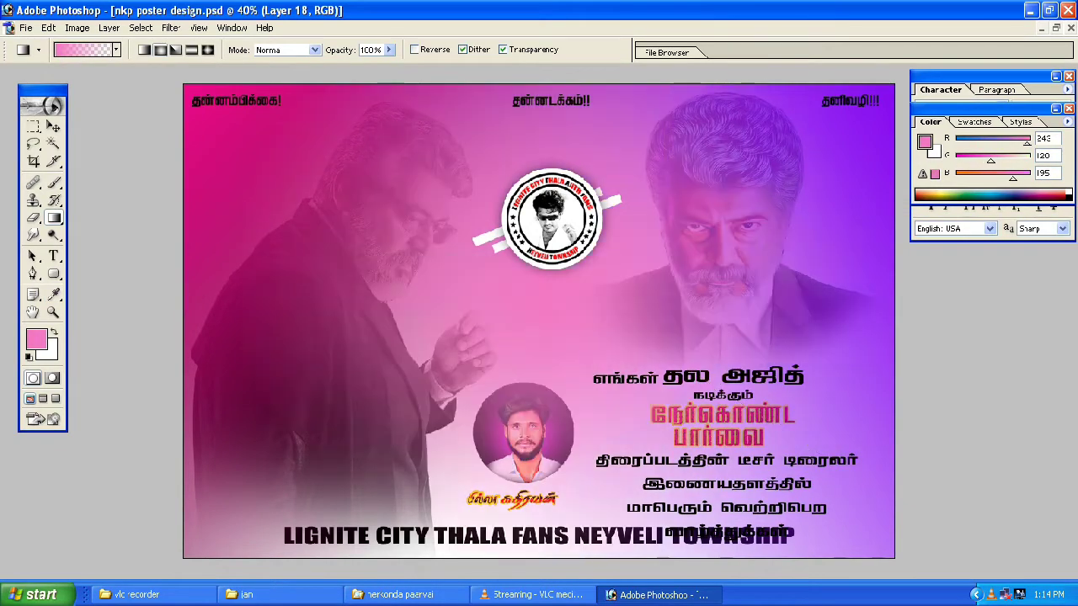
Send the multicoloured gradient layer behind the artwork and lower the black gradient layer until it no longer darkens the poster
{"action": "key", "text": "v"}
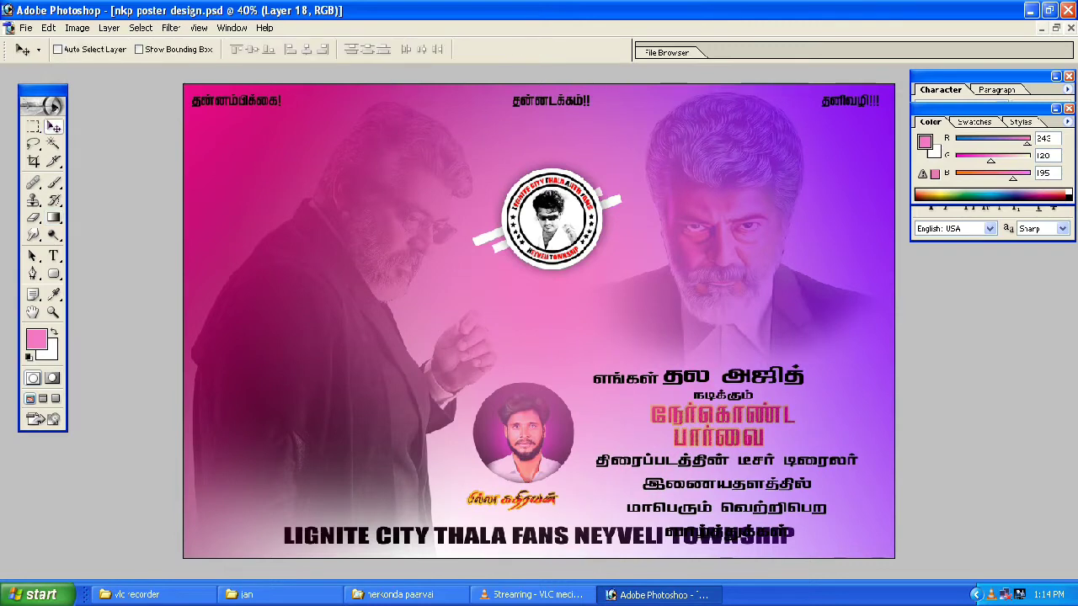
{"action": "key", "text": "ctrl+shift+["}
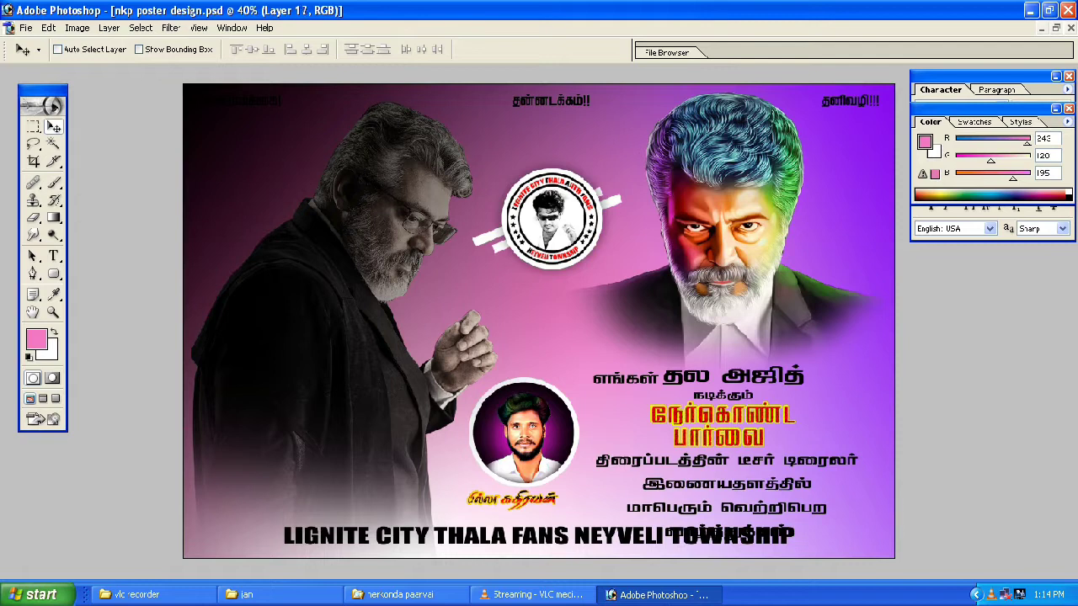
{"action": "key", "text": "ctrl+["}
{"action": "key", "text": "ctrl+["}
{"action": "key", "text": "ctrl+]"}
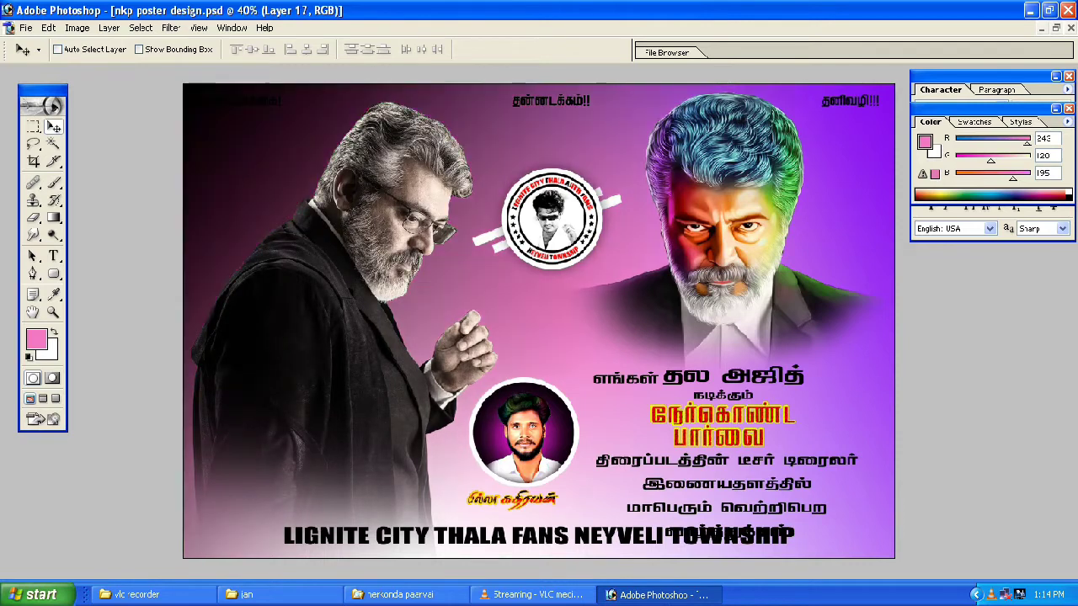
{"action": "key", "text": "ctrl+["}
{"action": "key", "text": "ctrl+]"}
{"action": "key", "text": "ctrl+["}
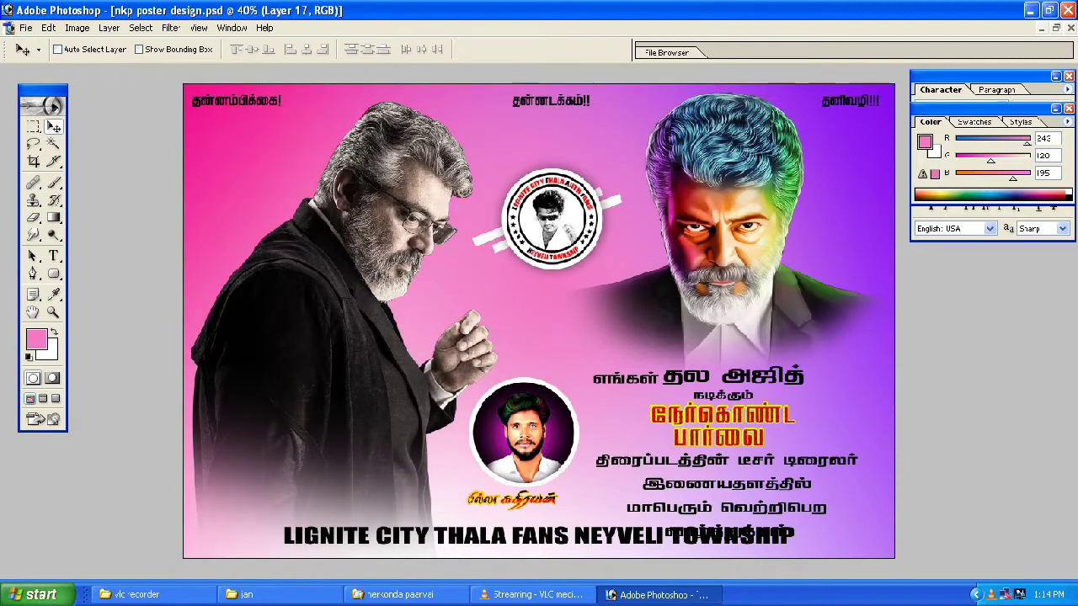
{"action": "key", "text": "Tab"}
{"action": "key", "text": "ctrl+0"}
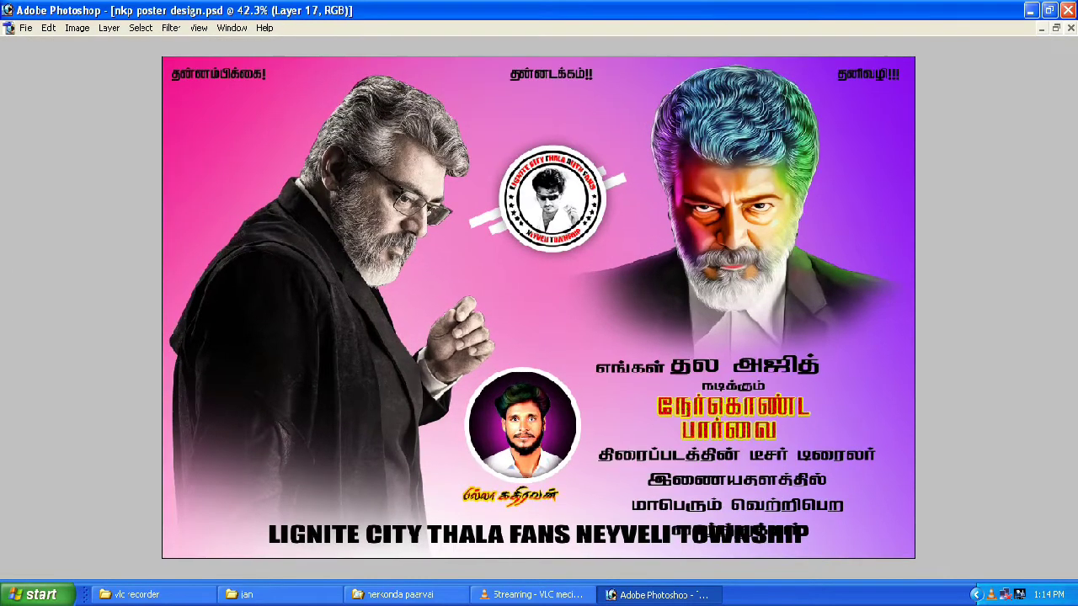
Paint a large soft white glow on a new layer behind the artwork, across the middle of the poster
{"action": "key", "text": "ctrl+x"}
{"action": "key", "text": "ctrl+v"}
{"action": "key", "text": "ctrl+j"}
{"action": "key", "text": "bracketright"}
{"action": "key", "text": "bracketright"}
{"action": "key", "text": "bracketright"}
{"action": "key", "text": "bracketright"}
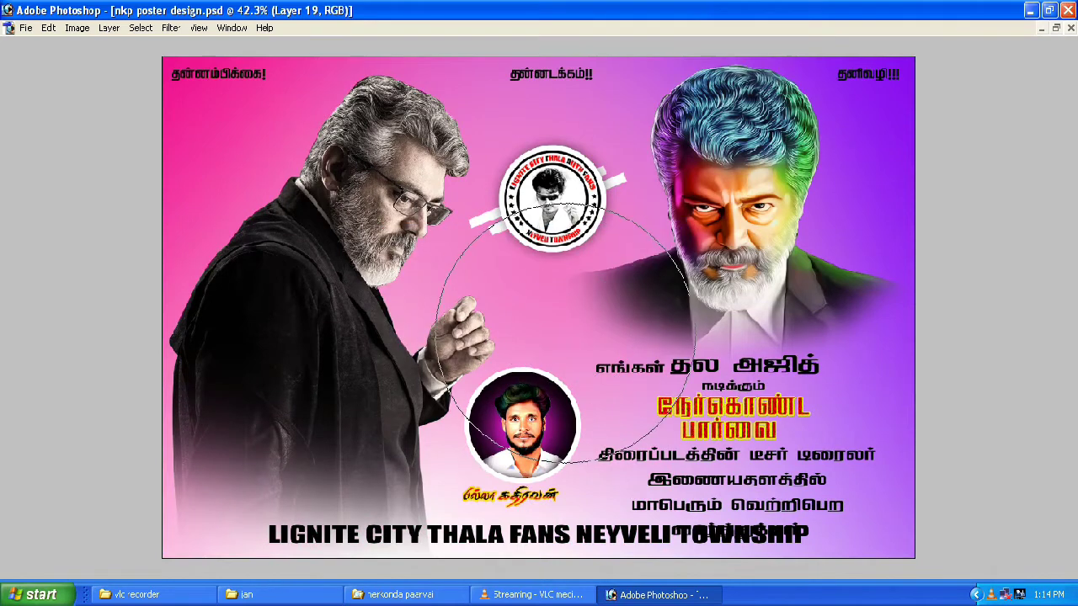
{"action": "mouse_move", "coordinate": [565, 333]}
{"action": "left_mouse_down"}
{"action": "mouse_move", "coordinate": [639, 185]}
{"action": "mouse_move", "coordinate": [800, 253]}
{"action": "mouse_move", "coordinate": [492, 263]}
{"action": "mouse_move", "coordinate": [348, 300]}
{"action": "mouse_move", "coordinate": [421, 358]}
{"action": "left_mouse_up"}
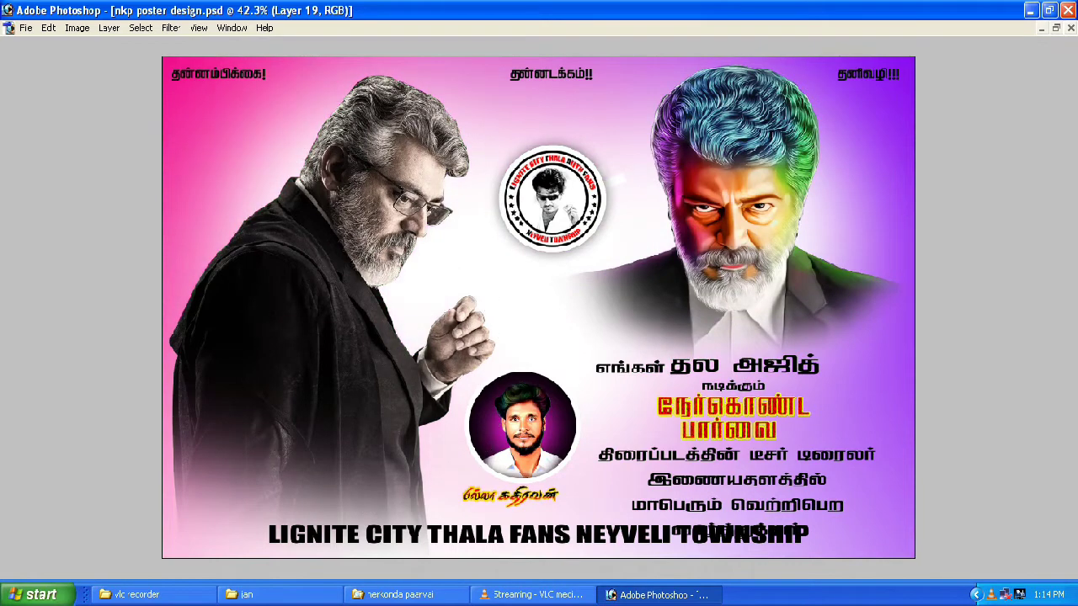
Change the font of the "எங்கள்" text to STMZH - 018
{"action": "key", "text": "ctrl+plus"}
{"action": "key", "text": "ctrl+plus"}
{"action": "scroll", "coordinate": [532, 300], "scroll_direction": "down", "scroll_amount": 3}
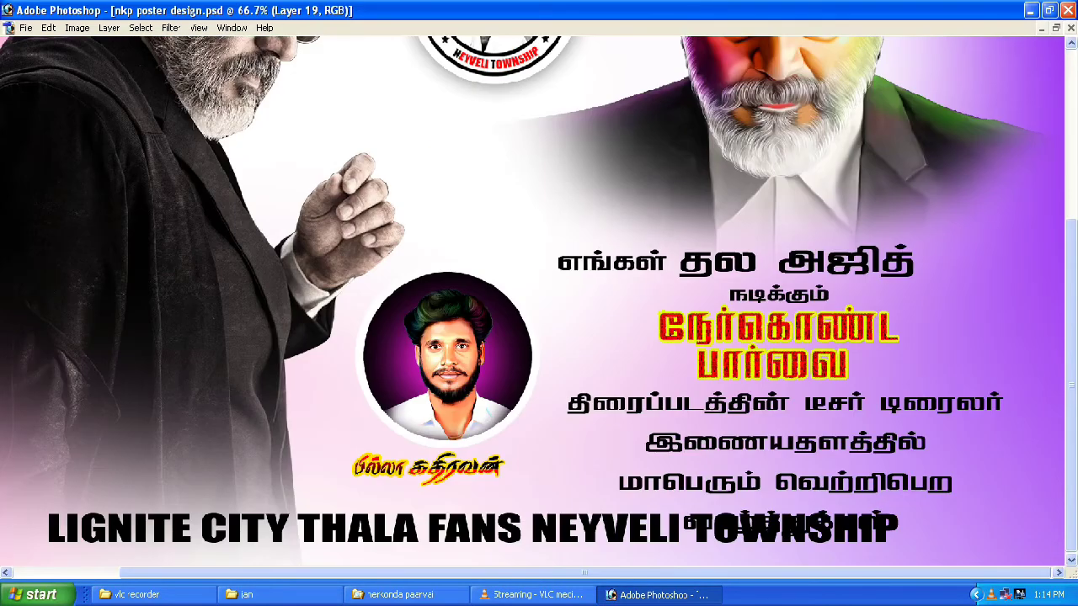
{"action": "key", "text": "Tab"}
{"action": "key", "text": "t"}
{"action": "key", "text": "Down"}
{"action": "key", "text": "Down"}
{"action": "key", "text": "Down"}
{"action": "key", "text": "Down"}
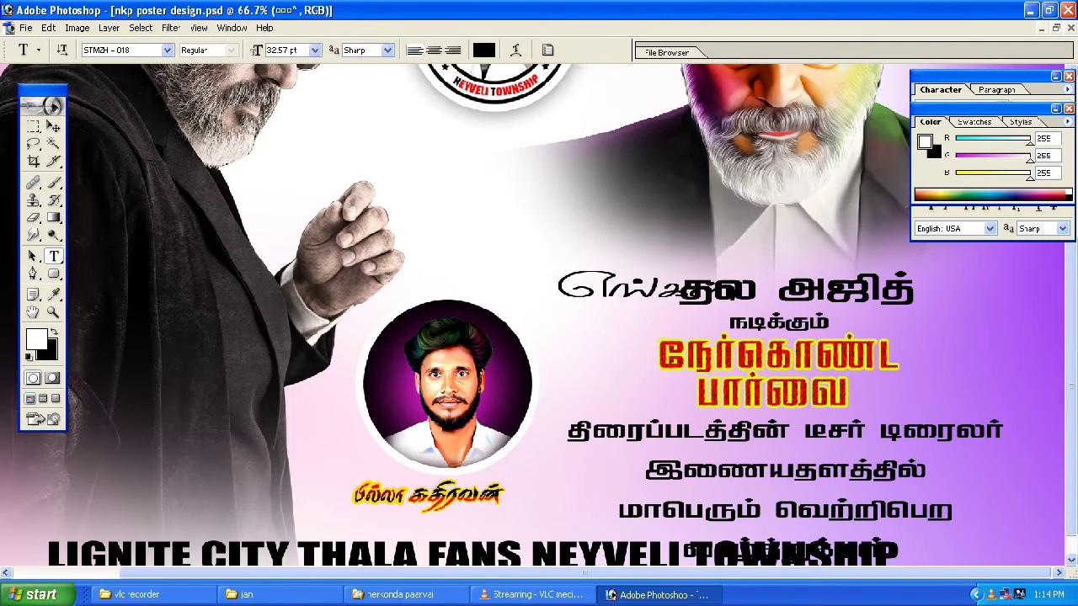
Narrow and tilt the "எங்கள்" text and place it just above the start of "தல அஜித்"
{"action": "key", "text": "v"}
{"action": "key", "text": "shift+Up"}
{"action": "key", "text": "shift+Up"}
{"action": "key", "text": "shift+Up"}
{"action": "key", "text": "shift+Up"}
{"action": "key", "text": "shift+Up"}
{"action": "key", "text": "shift+Up"}
{"action": "key", "text": "shift+Up"}
{"action": "key", "text": "ctrl+t"}
{"action": "key", "text": "Return"}
{"action": "scroll", "coordinate": [539, 315], "scroll_direction": "up", "scroll_amount": 3}
{"action": "key", "text": "shift+Right"}
{"action": "key", "text": "shift+Right"}
{"action": "key", "text": "shift+Right"}
{"action": "key", "text": "shift+Right"}
{"action": "key", "text": "shift+Right"}
{"action": "key", "text": "shift+Right"}
{"action": "key", "text": "shift+Right"}
{"action": "key", "text": "shift+Right"}
{"action": "key", "text": "ctrl+t"}
{"action": "left_click_drag", "start_coordinate": [703, 370], "coordinate": [700, 352]}
{"action": "key", "text": "Return"}
{"action": "left_click_drag", "start_coordinate": [636, 374], "coordinate": [658, 385]}
Change the "தல அஜித்" text to a slanted, brush-style Tamil font
{"action": "scroll", "coordinate": [657, 384], "scroll_direction": "down", "scroll_amount": 2}
{"action": "key", "text": "t"}
{"action": "left_click", "coordinate": [712, 318]}
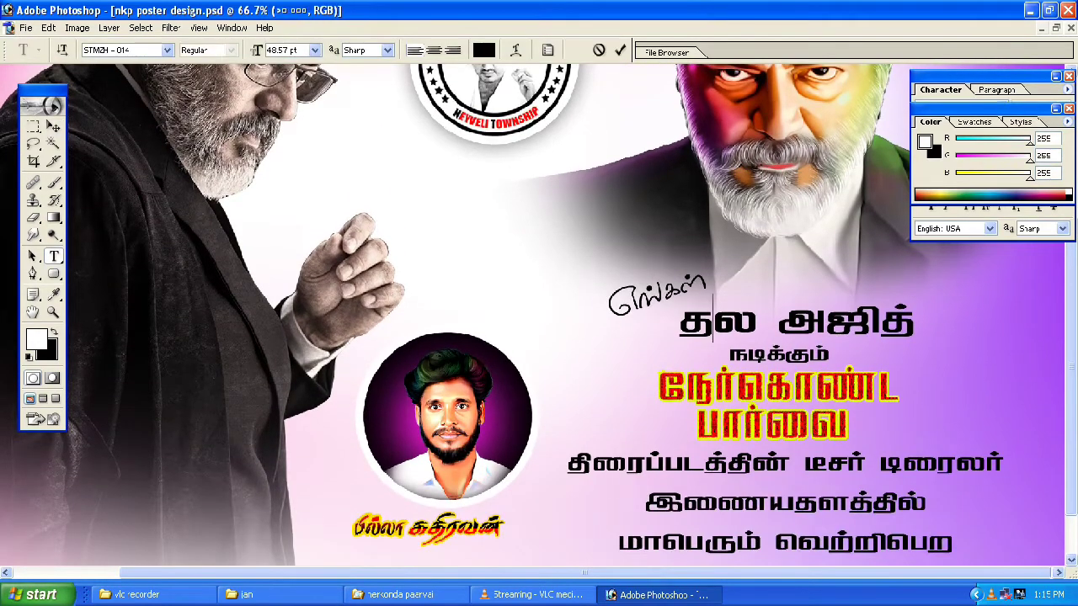
{"action": "key", "text": "ctrl+a"}
{"action": "left_click", "coordinate": [166, 50]}
{"action": "key", "text": "Down"}
{"action": "key", "text": "Down"}
{"action": "key", "text": "Return"}
{"action": "key", "text": "Down"}
{"action": "key", "text": "Down"}
{"action": "key", "text": "Down"}
{"action": "key", "text": "Down"}
{"action": "key", "text": "Down"}
{"action": "key", "text": "Down"}
{"action": "key", "text": "Down"}
{"action": "key", "text": "Down"}
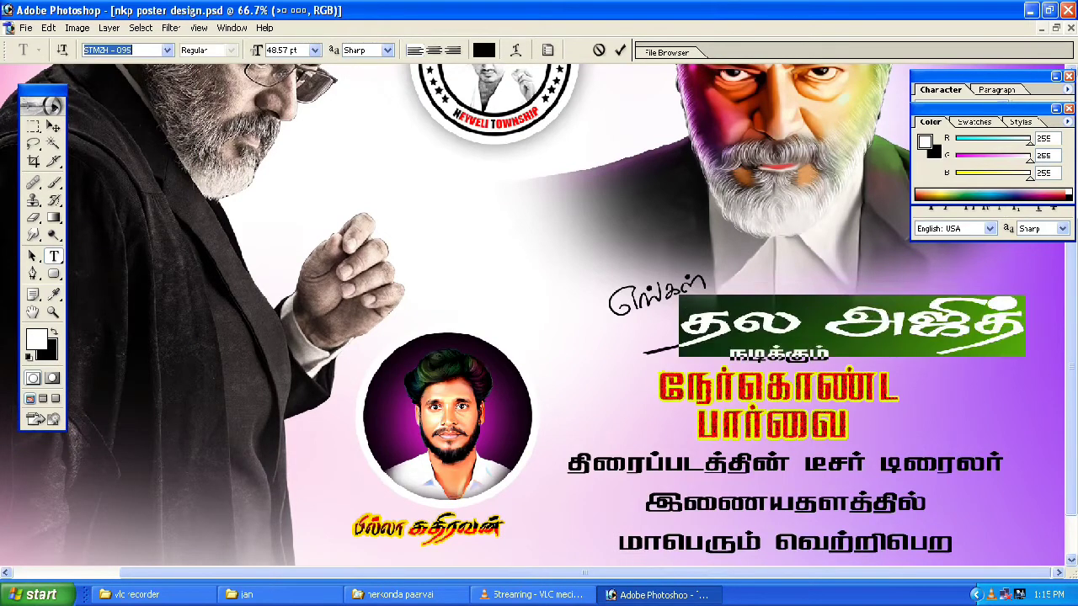
{"action": "key", "text": "Down"}
{"action": "key", "text": "Down"}
{"action": "key", "text": "Down"}
{"action": "key", "text": "Down"}
{"action": "key", "text": "Down"}
{"action": "key", "text": "Down"}
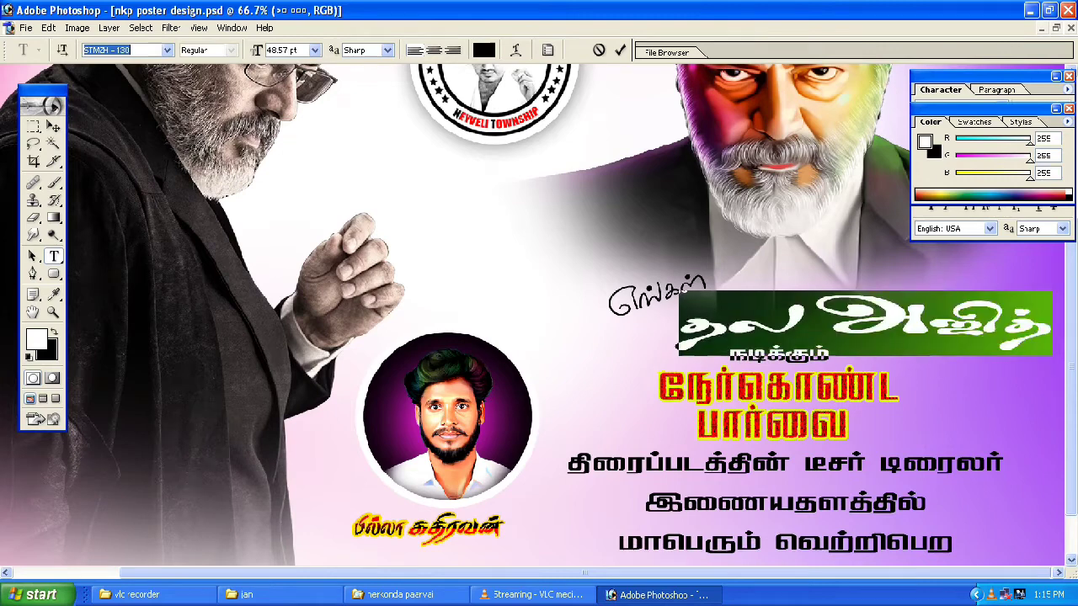
{"action": "key", "text": "ctrl+Return"}
{"action": "key", "text": "v"}
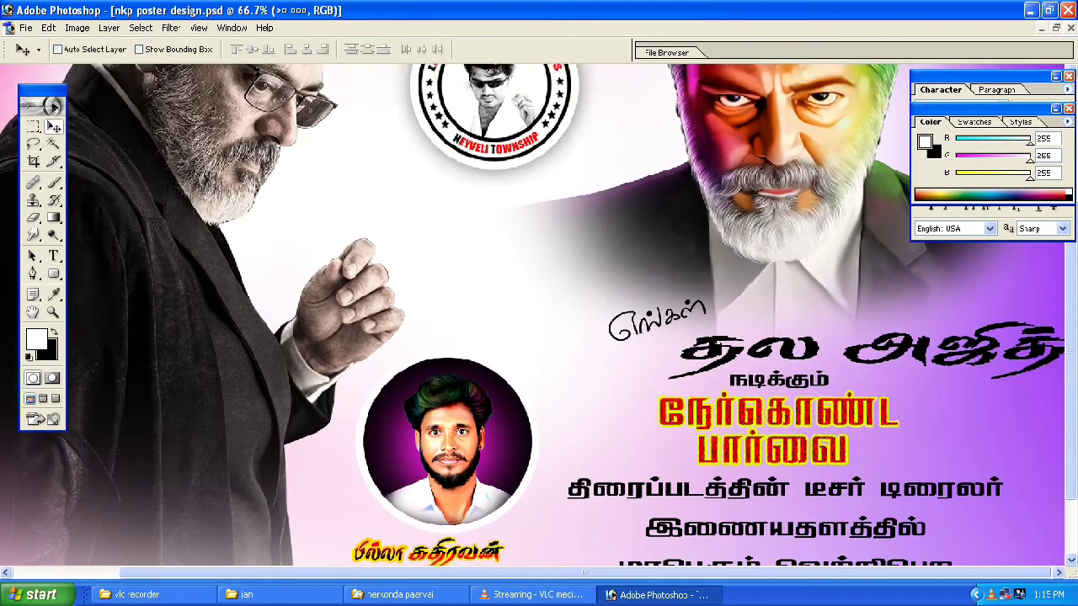
Condense the "தல அஜித்" text horizontally and centre it directly above "நடிக்கும்"
{"action": "scroll", "coordinate": [539, 303], "scroll_direction": "up", "scroll_amount": 2}
{"action": "key", "text": "ctrl+t"}
{"action": "left_click_drag", "start_coordinate": [668, 375], "coordinate": [894, 375]}
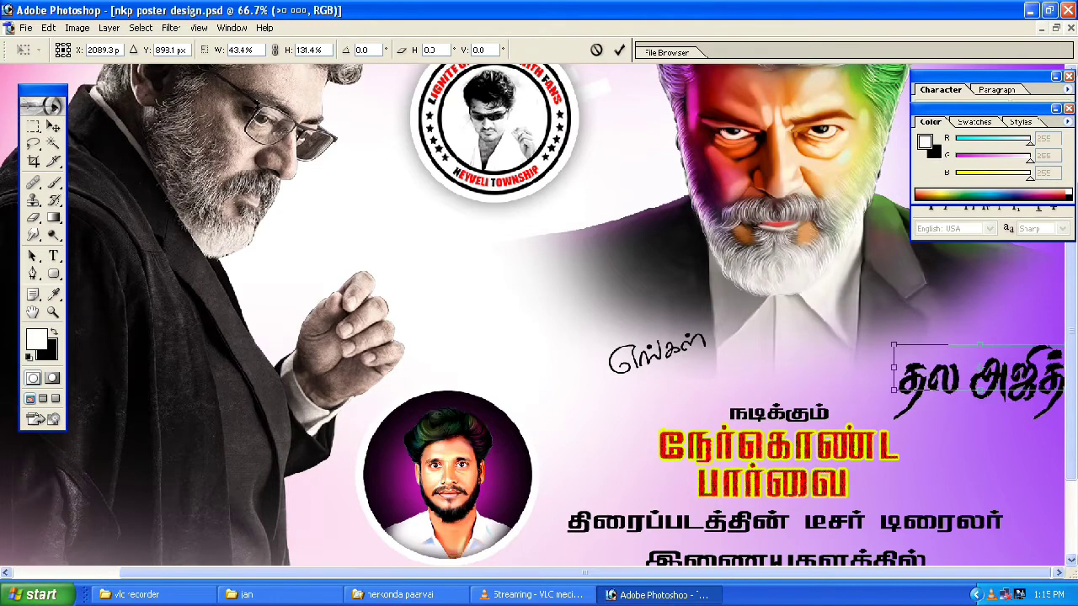
{"action": "key", "text": "Return"}
{"action": "left_click_drag", "start_coordinate": [960, 379], "coordinate": [761, 378]}
{"action": "key", "text": "ctrl+t"}
{"action": "left_click_drag", "start_coordinate": [868, 390], "coordinate": [907, 387]}
{"action": "key", "text": "Return"}
{"action": "left_click_drag", "start_coordinate": [800, 379], "coordinate": [779, 378]}
Add a 3 px yellow outside stroke to the "தல அஜித்" text
{"action": "left_click", "coordinate": [109, 28]}
{"action": "left_click", "coordinate": [270, 103]}
{"action": "left_click", "coordinate": [94, 322]}
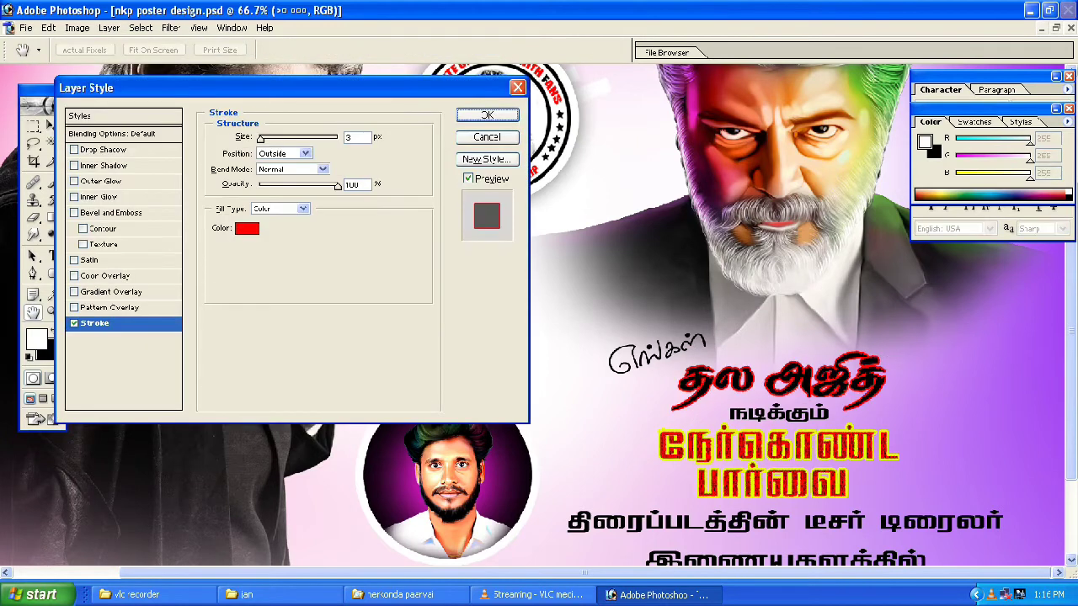
{"action": "left_click", "coordinate": [247, 227]}
{"action": "left_click", "coordinate": [929, 419]}
{"action": "left_click", "coordinate": [1035, 249]}
Give the "தல அஜித்" text a gradient overlay, trying several presets and choosing Blue, Red, Yellow
{"action": "left_click", "coordinate": [111, 291]}
{"action": "left_click", "coordinate": [348, 169]}
{"action": "left_click", "coordinate": [327, 199]}
{"action": "left_click", "coordinate": [353, 199]}
{"action": "left_click", "coordinate": [327, 225]}
{"action": "left_click", "coordinate": [277, 224]}
{"action": "left_click", "coordinate": [252, 225]}
{"action": "left_click", "coordinate": [225, 250]}
{"action": "left_click", "coordinate": [302, 250]}
{"action": "left_click", "coordinate": [277, 250]}
{"action": "scroll", "coordinate": [295, 240], "scroll_direction": "down", "scroll_amount": 2}
{"action": "left_click", "coordinate": [226, 250]}
{"action": "left_click", "coordinate": [252, 250]}
{"action": "left_click", "coordinate": [303, 250]}
{"action": "scroll", "coordinate": [295, 240], "scroll_direction": "up", "scroll_amount": 2}
{"action": "left_click", "coordinate": [328, 225]}
{"action": "left_click", "coordinate": [225, 250]}
{"action": "left_click", "coordinate": [328, 200]}
{"action": "left_click", "coordinate": [352, 200]}
Remove the yellow stop from the overlay gradient and move the red stop to the end
{"action": "left_click", "coordinate": [301, 170]}
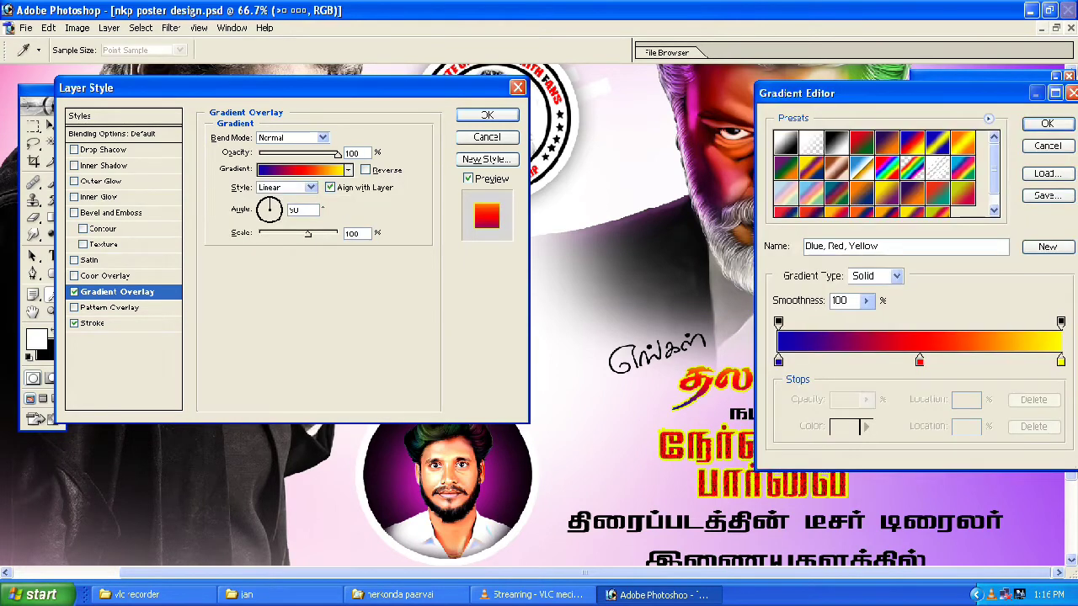
{"action": "left_click_drag", "start_coordinate": [1061, 362], "coordinate": [1059, 404]}
{"action": "left_click_drag", "start_coordinate": [919, 362], "coordinate": [1060, 363]}
{"action": "left_click_drag", "start_coordinate": [909, 91], "coordinate": [629, 96]}
{"action": "left_click", "coordinate": [766, 124]}
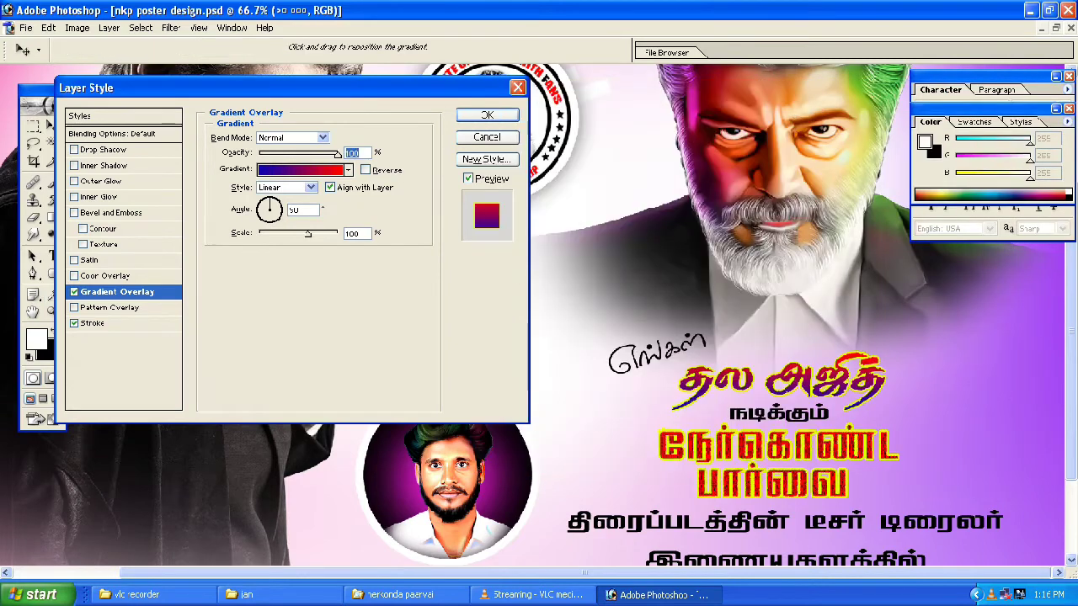
Change the stroke colour of the "தல அஜித்" text to white
{"action": "left_click", "coordinate": [95, 324]}
{"action": "left_click", "coordinate": [246, 228]}
{"action": "left_click", "coordinate": [708, 261]}
{"action": "left_click_drag", "start_coordinate": [893, 225], "coordinate": [329, 183]}
{"action": "left_click", "coordinate": [486, 208]}
Turn the "தல அஜித்" gradient to run nearly horizontally and recolour its starting stop bright blue
{"action": "left_click", "coordinate": [117, 292]}
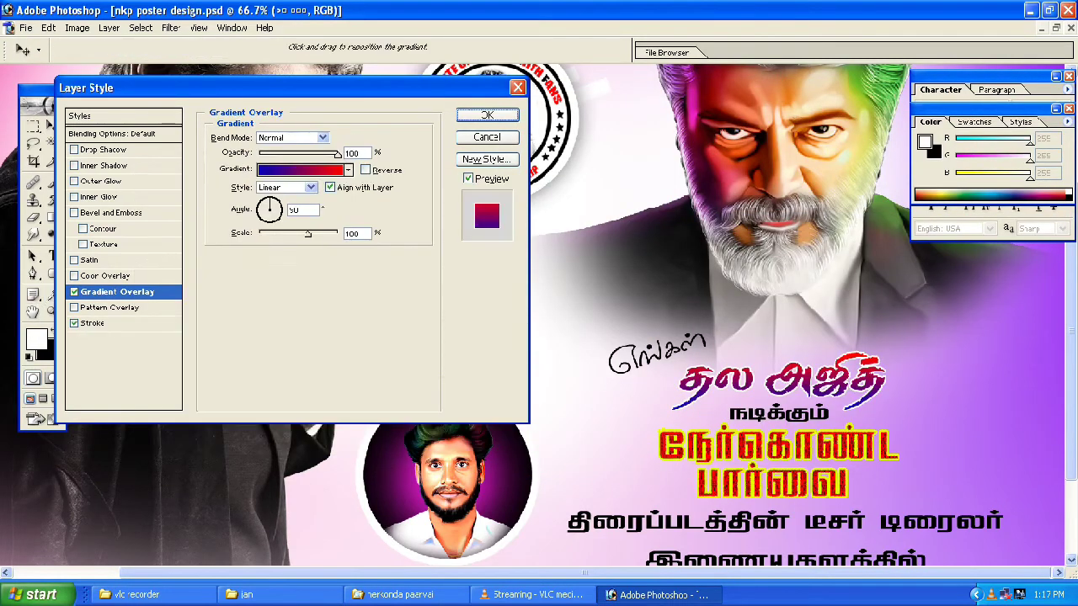
{"action": "left_click", "coordinate": [278, 205]}
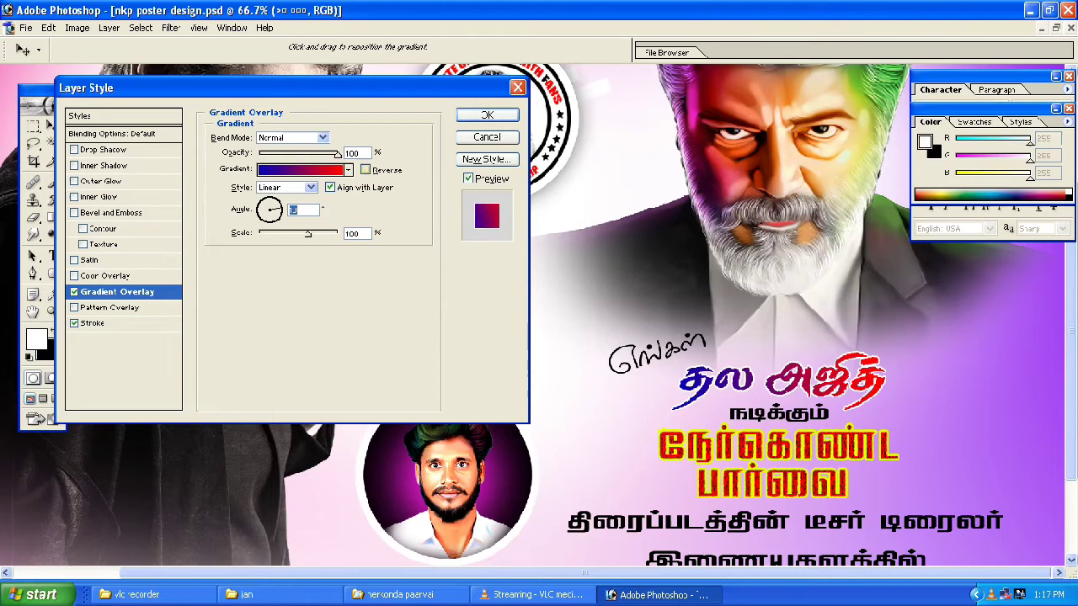
{"action": "left_click", "coordinate": [301, 170]}
{"action": "left_click", "coordinate": [498, 362]}
{"action": "left_click", "coordinate": [564, 428]}
{"action": "left_click", "coordinate": [365, 312]}
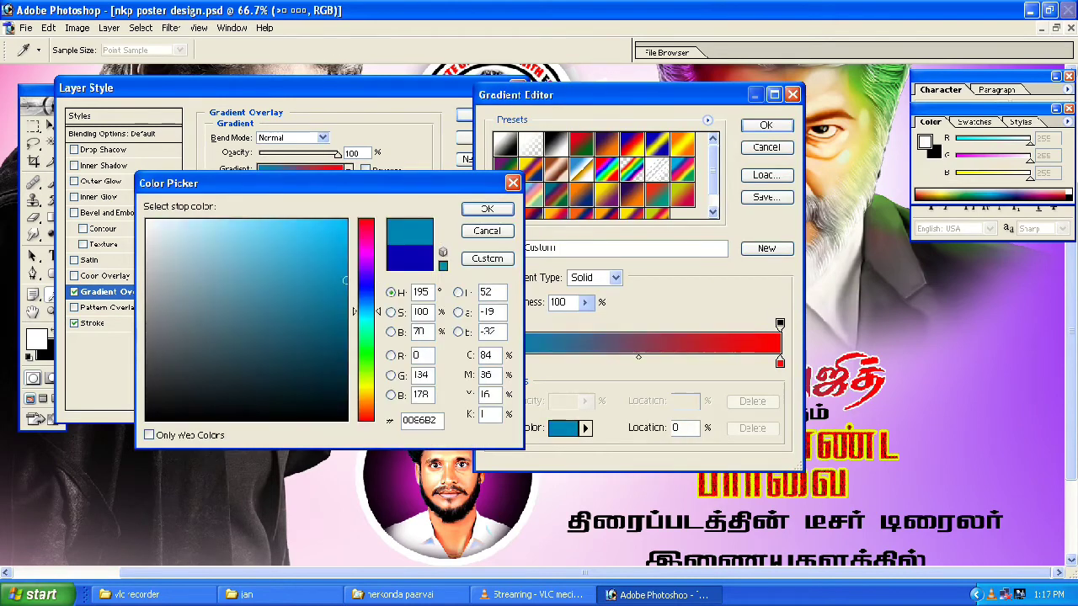
{"action": "left_click", "coordinate": [365, 299]}
{"action": "left_click", "coordinate": [347, 220]}
{"action": "left_click", "coordinate": [487, 208]}
{"action": "left_click_drag", "start_coordinate": [623, 94], "coordinate": [351, 109]}
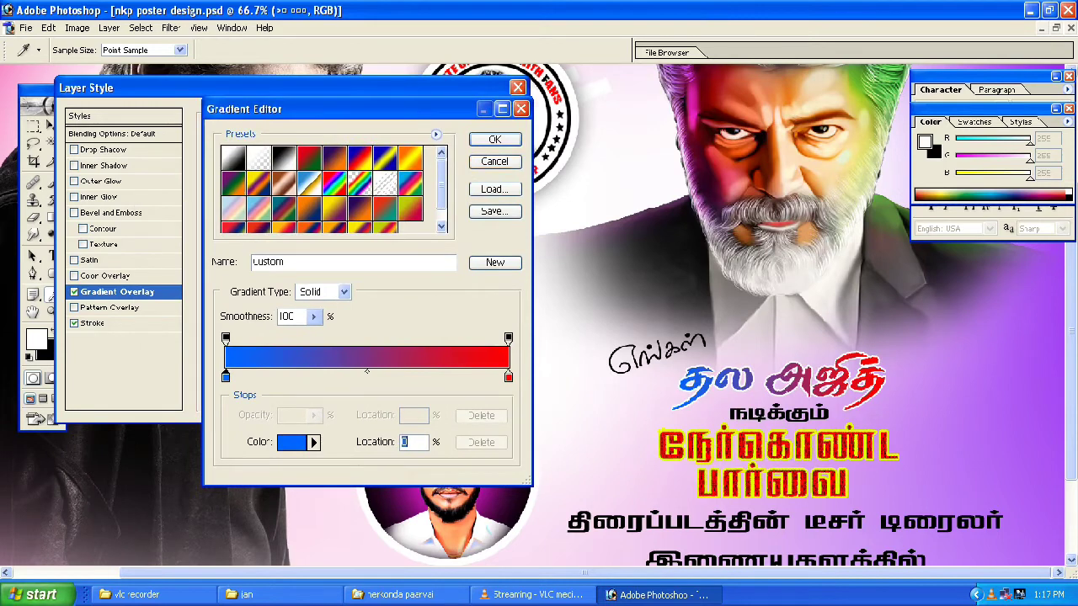
Recolour the gradient's starting stop violet and apply the layer style to "தல அஜித்"
{"action": "left_click", "coordinate": [290, 442]}
{"action": "left_click_drag", "start_coordinate": [365, 300], "coordinate": [366, 272]}
{"action": "key", "text": "Return"}
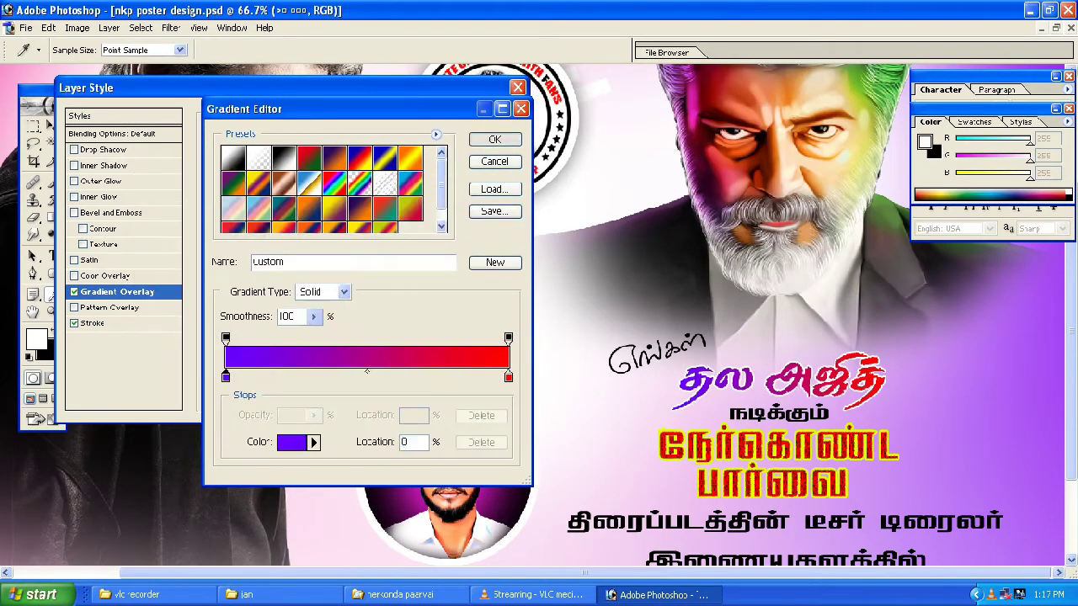
{"action": "key", "text": "Return"}
{"action": "key", "text": "Return"}
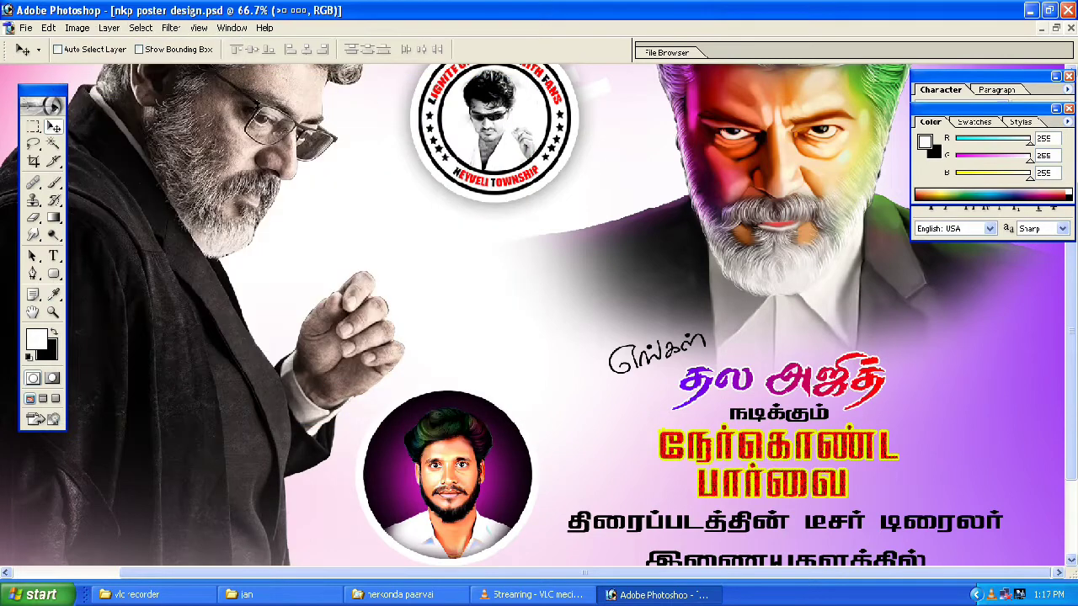
Give the four-line Tamil text below the movie title a nearly horizontal gradient overlay using a multicolour rainbow preset
{"action": "scroll", "coordinate": [539, 314], "scroll_direction": "down", "scroll_amount": 3}
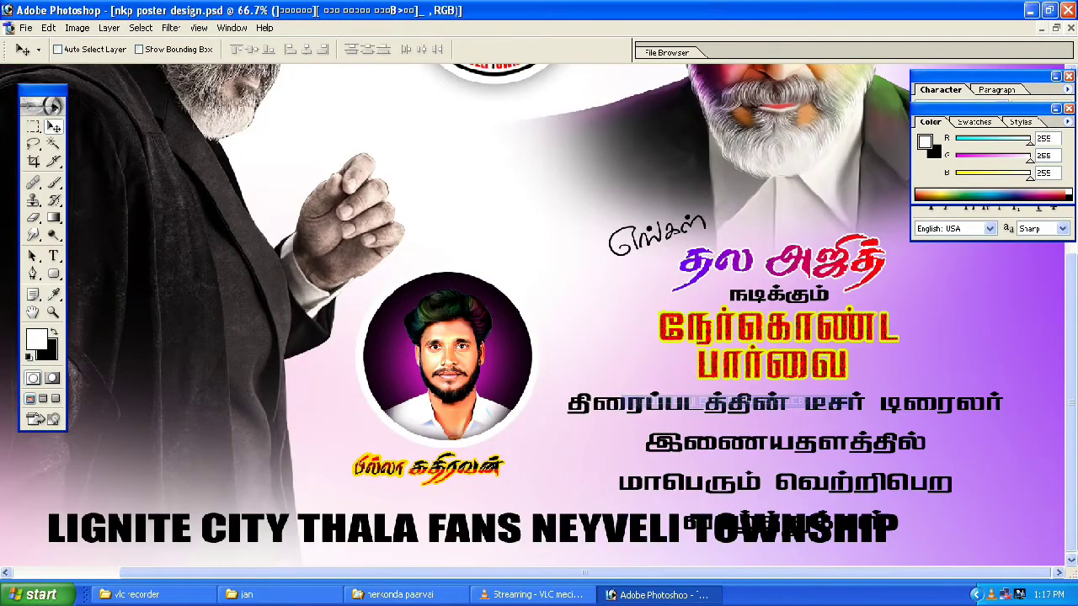
{"action": "left_click", "coordinate": [109, 28]}
{"action": "left_click", "coordinate": [277, 104]}
{"action": "left_click", "coordinate": [118, 291]}
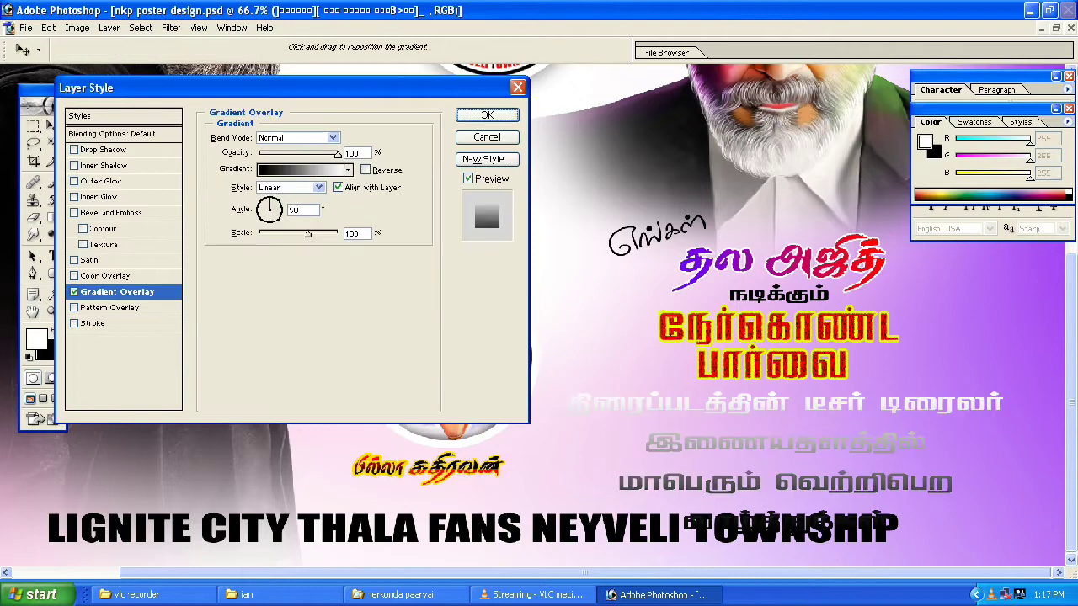
{"action": "left_click", "coordinate": [253, 164]}
{"action": "left_click", "coordinate": [308, 157]}
{"action": "left_click", "coordinate": [384, 158]}
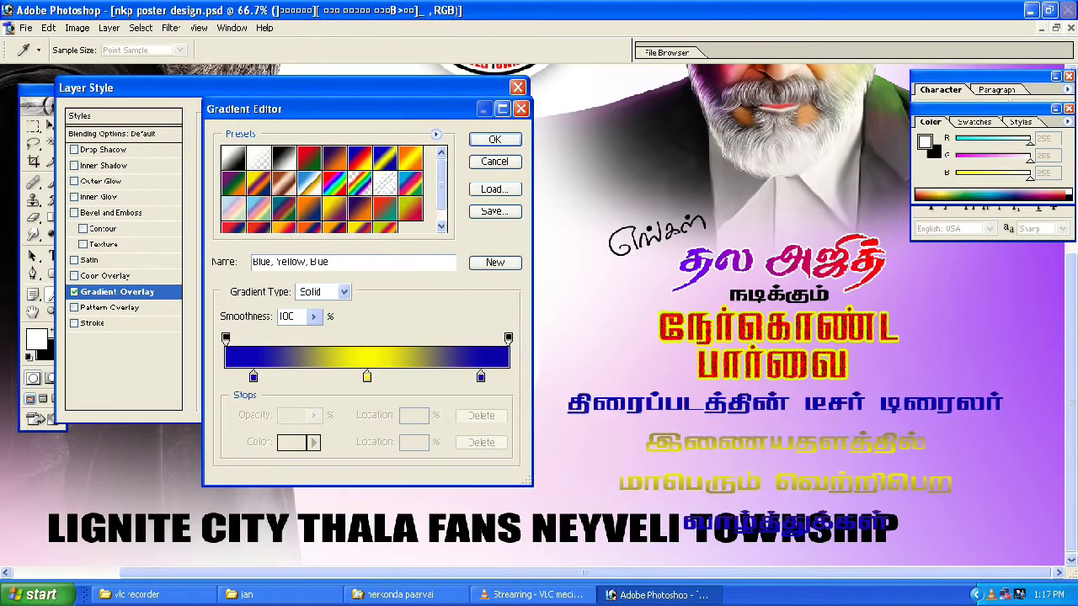
{"action": "left_click", "coordinate": [360, 182]}
{"action": "left_click", "coordinate": [494, 139]}
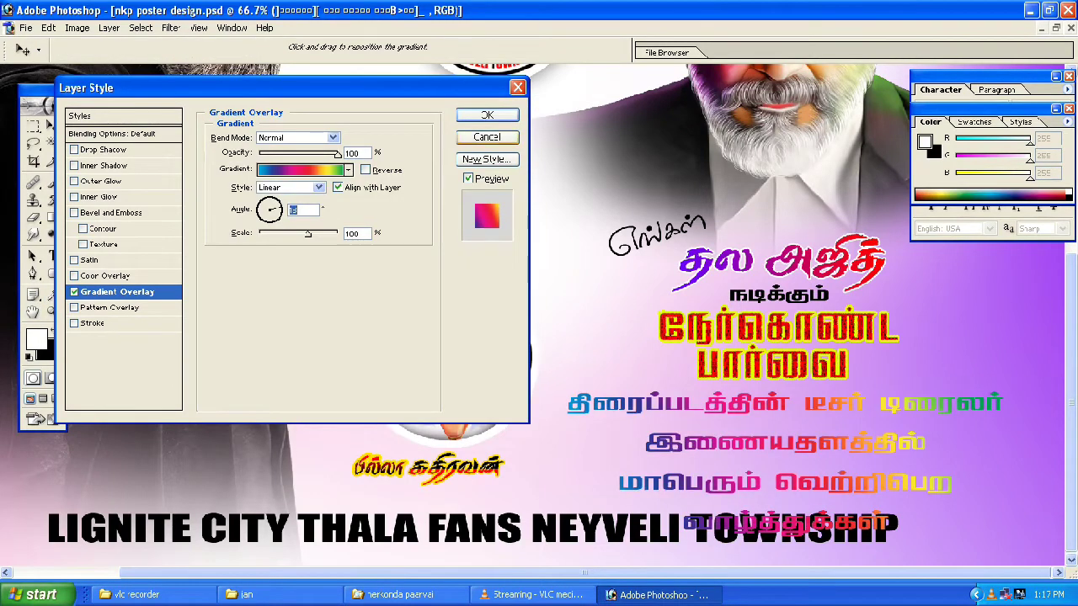
Add a 4 px white outside stroke to the four-line text and apply the layer style
{"action": "left_click", "coordinate": [92, 323]}
{"action": "left_click", "coordinate": [253, 229]}
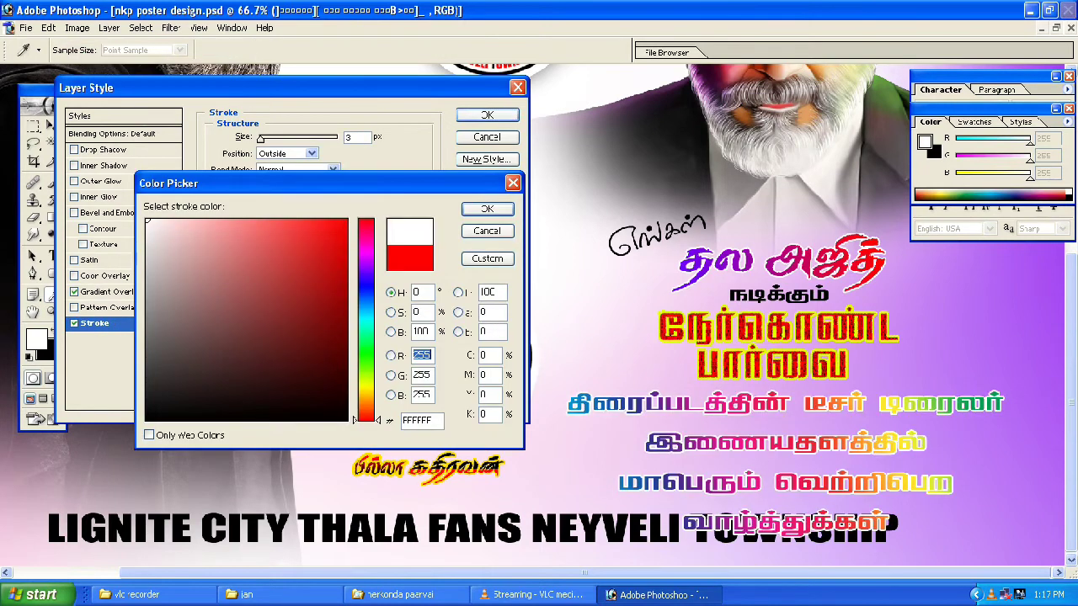
{"action": "key", "text": "Return"}
{"action": "left_click", "coordinate": [247, 228]}
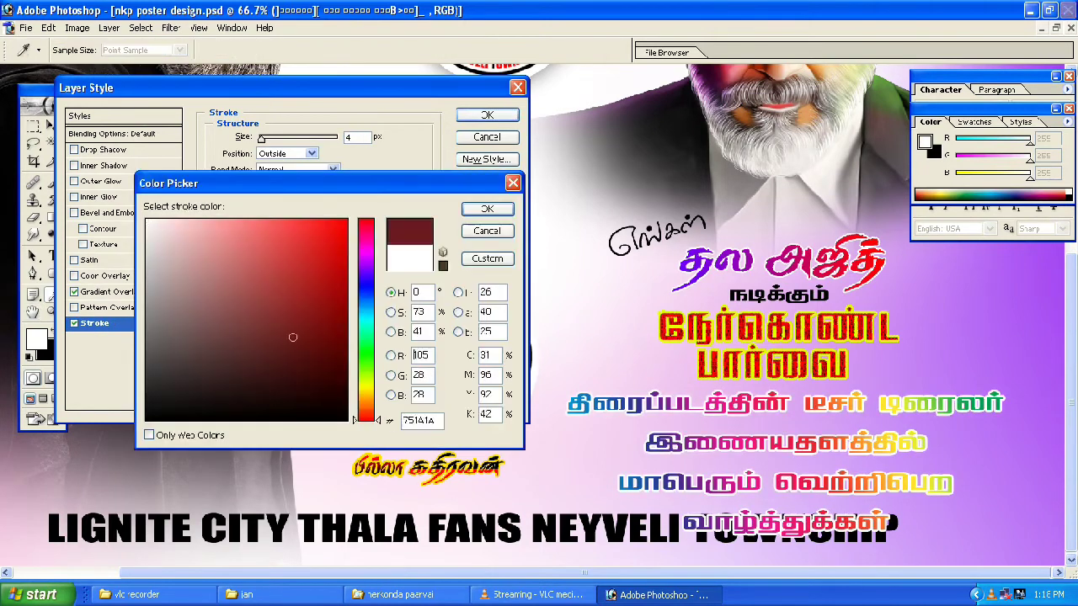
{"action": "left_click", "coordinate": [779, 330]}
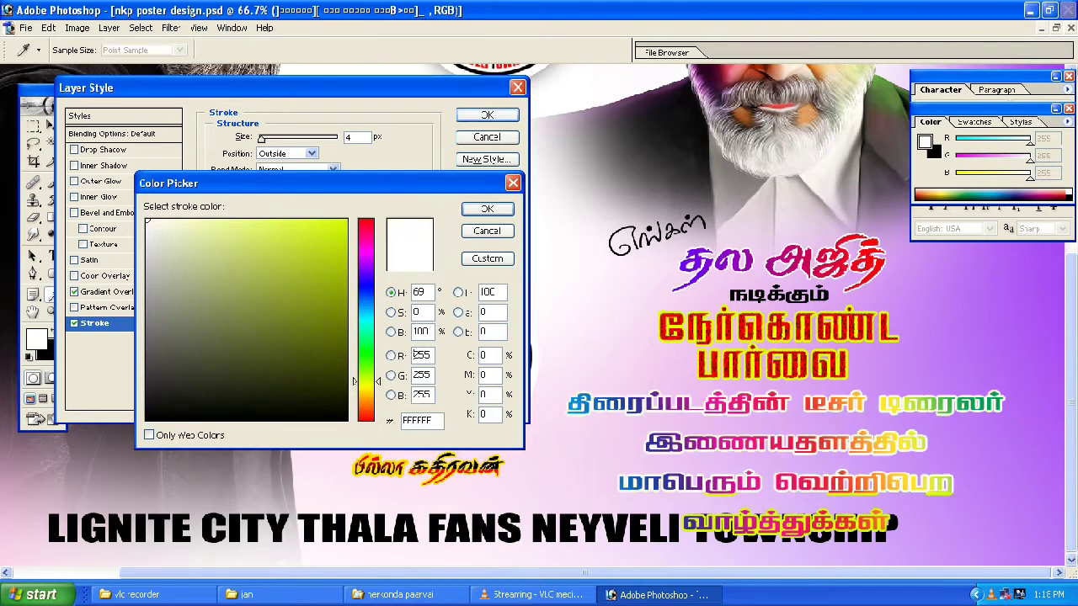
{"action": "key", "text": "Return"}
{"action": "key", "text": "Return"}
Try to reduce the font size of the four-line text below the movie title
{"action": "key", "text": "t"}
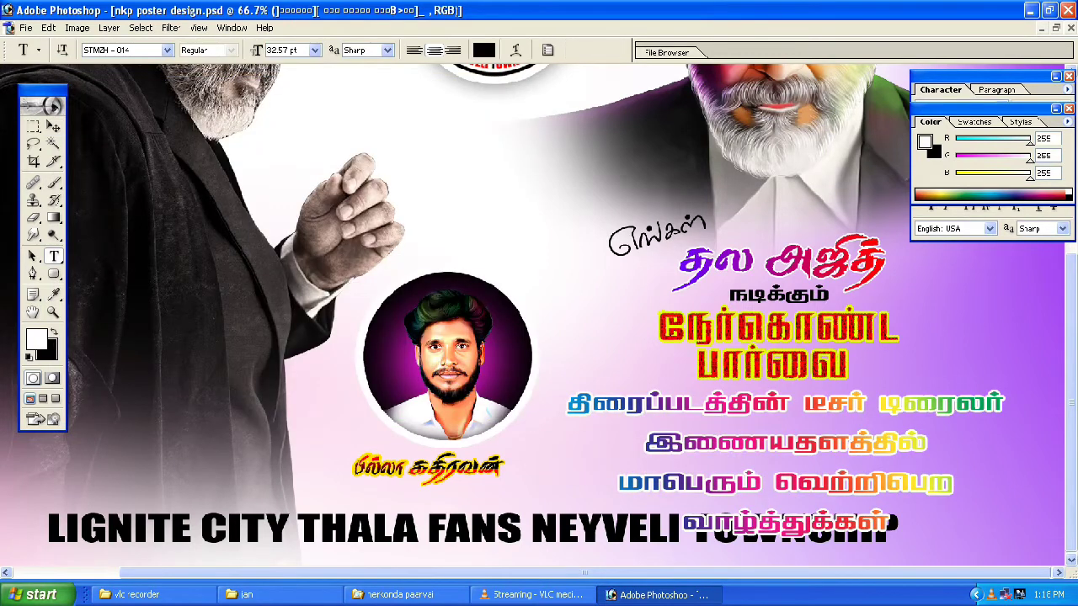
{"action": "key", "text": "ctrl+a"}
{"action": "key", "text": "ctrl+shift+comma"}
{"action": "key", "text": "ctrl+shift+comma"}
{"action": "key", "text": "ctrl+shift+comma"}
{"action": "key", "text": "ctrl+Return"}
{"action": "key", "text": "ctrl+z"}
Scale the four-line Tamil text down towards its lower-left corner
{"action": "key", "text": "v"}
{"action": "key", "text": "ctrl+t"}
{"action": "left_click_drag", "start_coordinate": [1005, 391], "coordinate": [898, 426]}
{"action": "key", "text": "Return"}
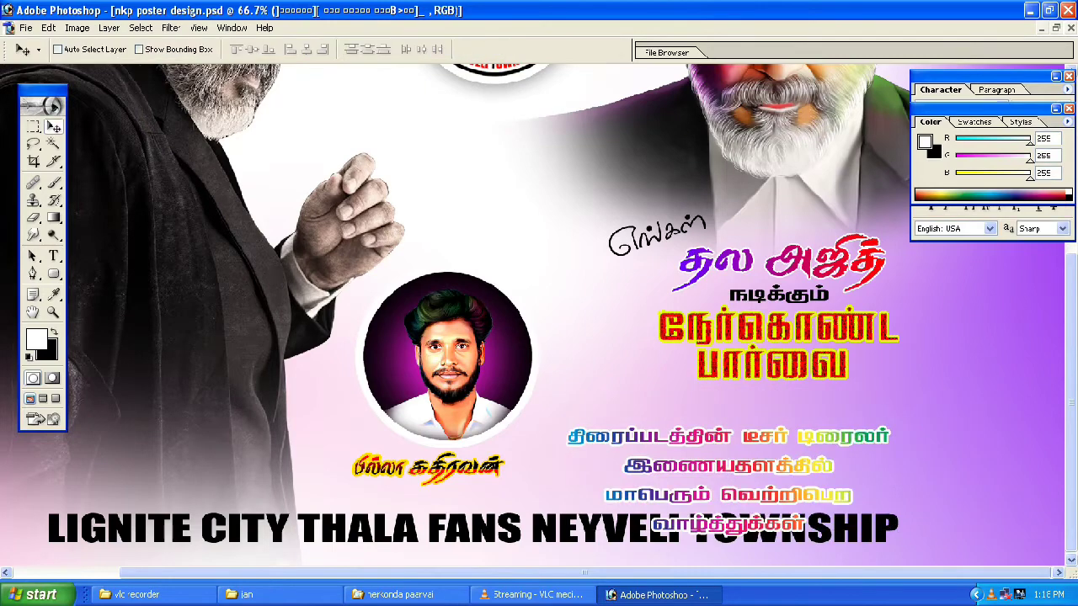
{"action": "key", "text": "ctrl+0"}
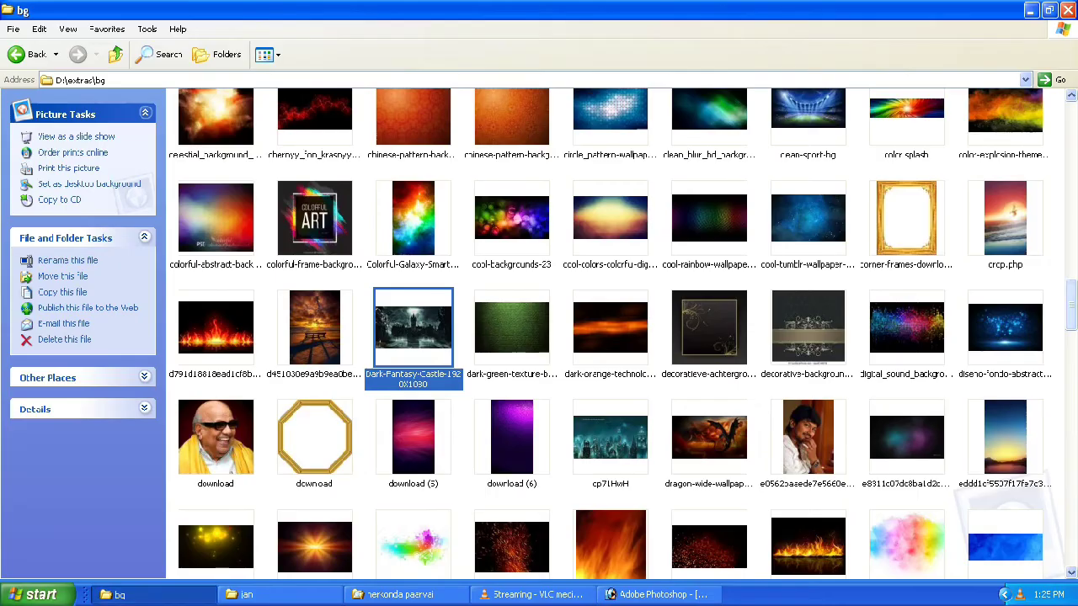
Find the rainbow grunge texture "images" in the bg folder, open it and copy it into the poster
{"action": "scroll", "coordinate": [623, 333], "scroll_direction": "down", "scroll_amount": 3}
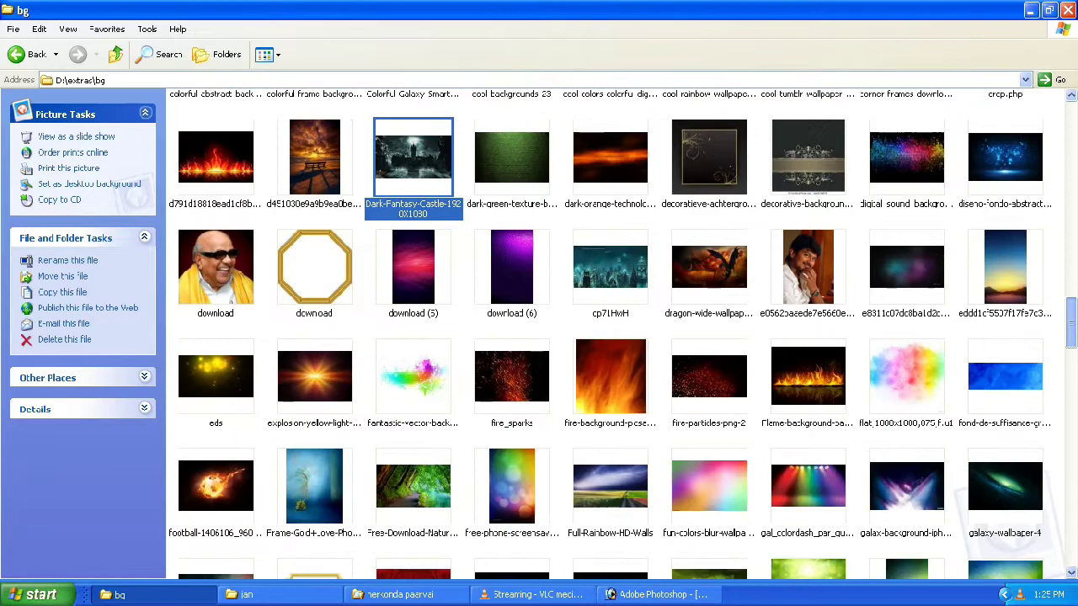
{"action": "scroll", "coordinate": [610, 333], "scroll_direction": "down", "scroll_amount": 5}
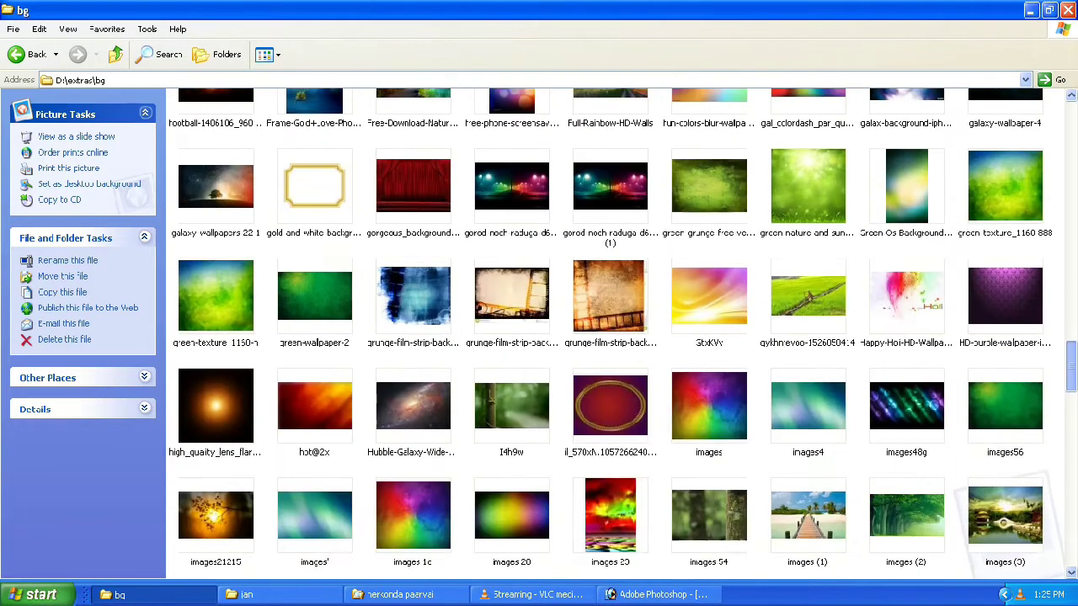
{"action": "left_click_drag", "start_coordinate": [715, 362], "coordinate": [539, 320]}
{"action": "left_click_drag", "start_coordinate": [93, 177], "coordinate": [678, 196]}
Stretch the rainbow texture to cover the whole poster
{"action": "key", "text": "ctrl+t"}
{"action": "left_click_drag", "start_coordinate": [623, 286], "coordinate": [375, 486]}
{"action": "left_click_drag", "start_coordinate": [671, 394], "coordinate": [798, 394]}
{"action": "key", "text": "Return"}
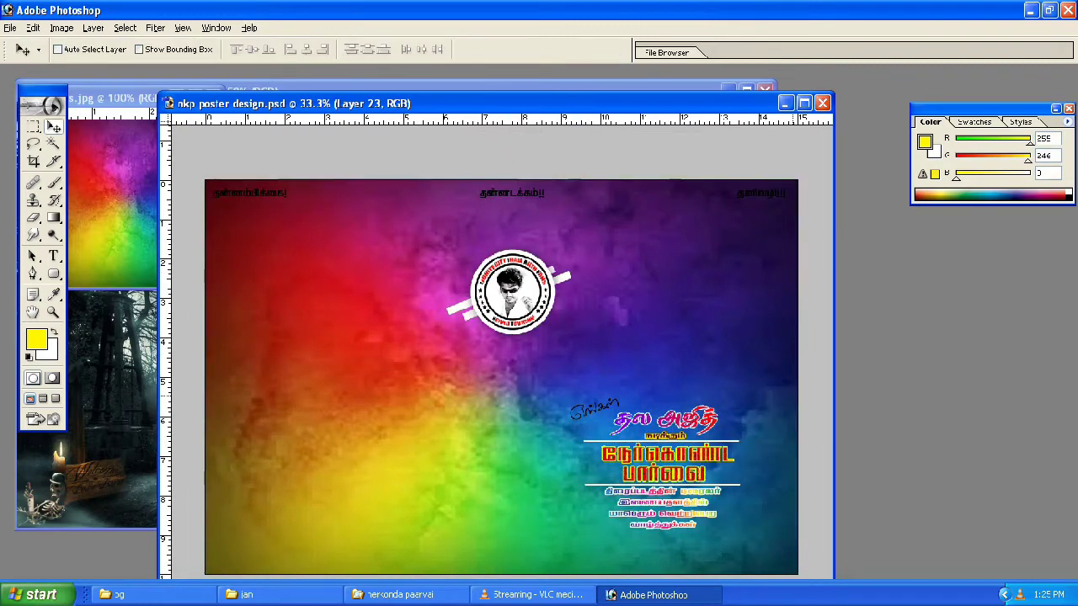
Move the rainbow texture layer behind the portraits, logo and footer, just above the background gradient layers
{"action": "key", "text": "ctrl+shift+bracketleft"}
{"action": "key", "text": "ctrl+bracketright"}
{"action": "key", "text": "ctrl+bracketright"}
{"action": "key", "text": "ctrl+bracketleft"}
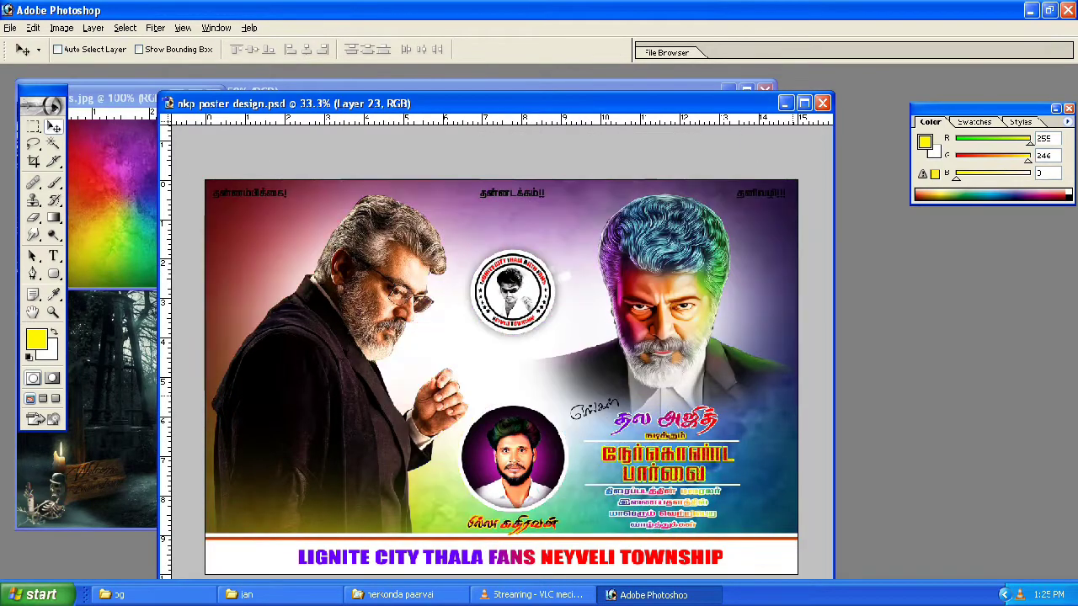
{"action": "key", "text": "ctrl+bracketright"}
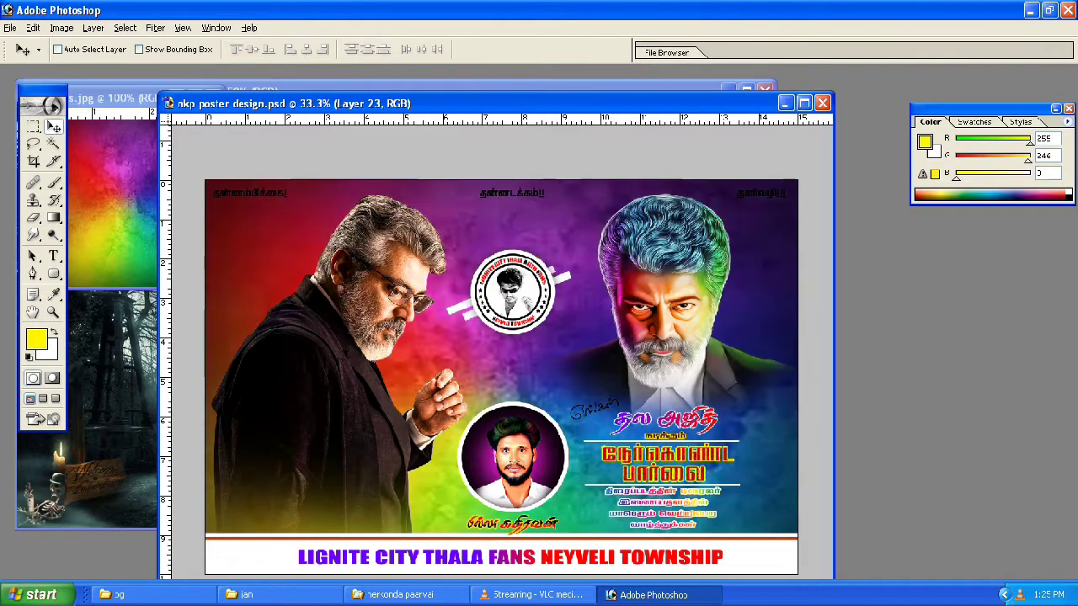
Soften the rainbow texture layer with a slight Gaussian Blur
{"action": "left_click", "coordinate": [155, 28]}
{"action": "mouse_move", "coordinate": [168, 125]}
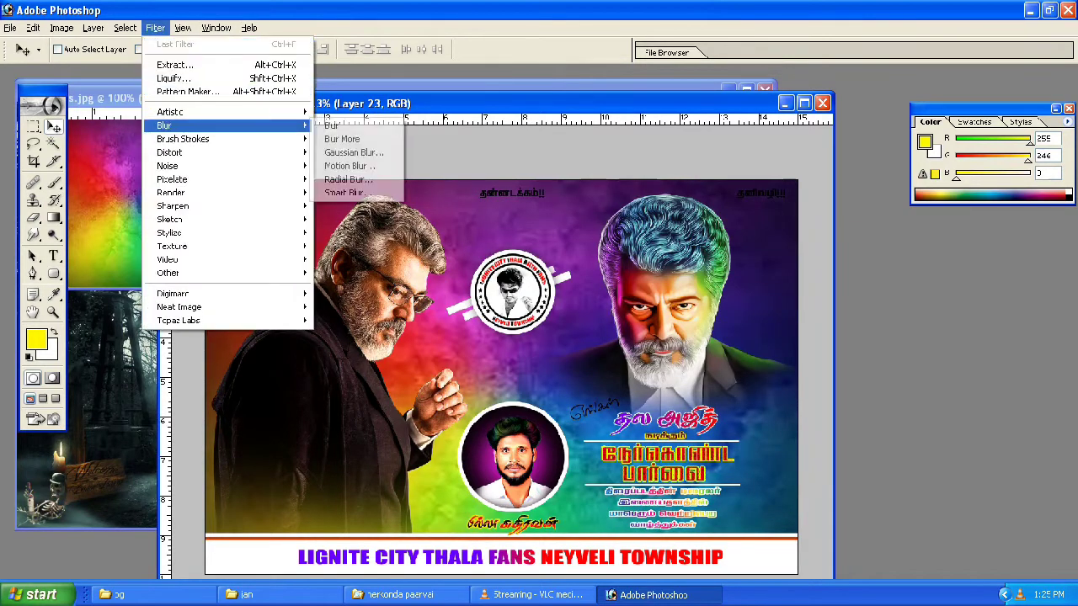
{"action": "left_click", "coordinate": [353, 152]}
{"action": "mouse_move", "coordinate": [413, 376]}
{"action": "left_mouse_down"}
{"action": "mouse_move", "coordinate": [444, 375]}
{"action": "mouse_move", "coordinate": [414, 375]}
{"action": "left_mouse_up"}
{"action": "key", "text": "Return"}
{"action": "key", "text": "v"}
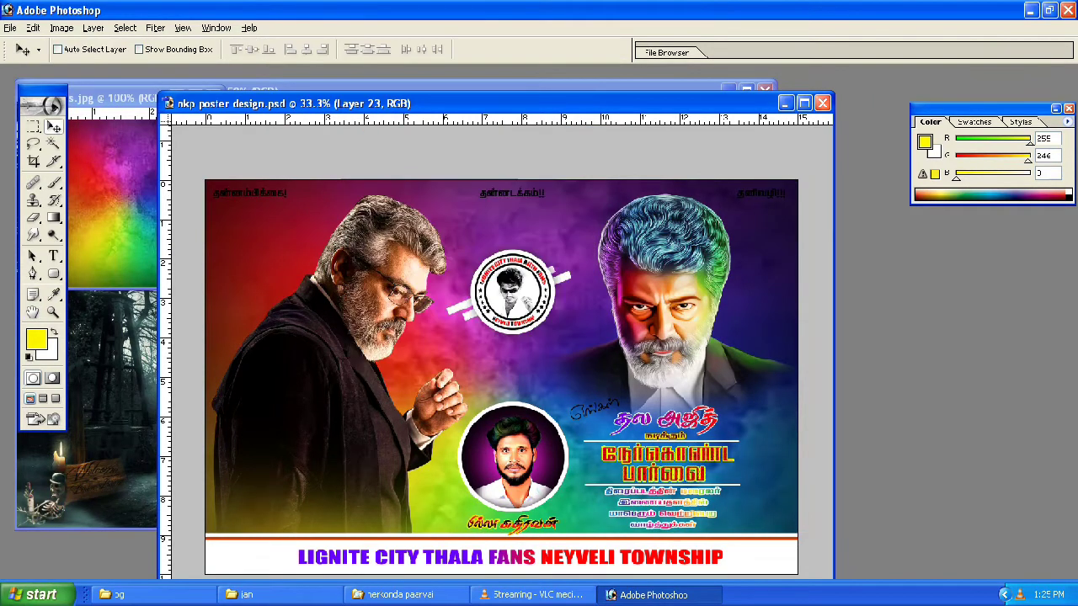
Maximise the poster and cycle the rainbow texture's blending modes to one with a bright white centre and saturated edges
{"action": "left_click", "coordinate": [804, 103]}
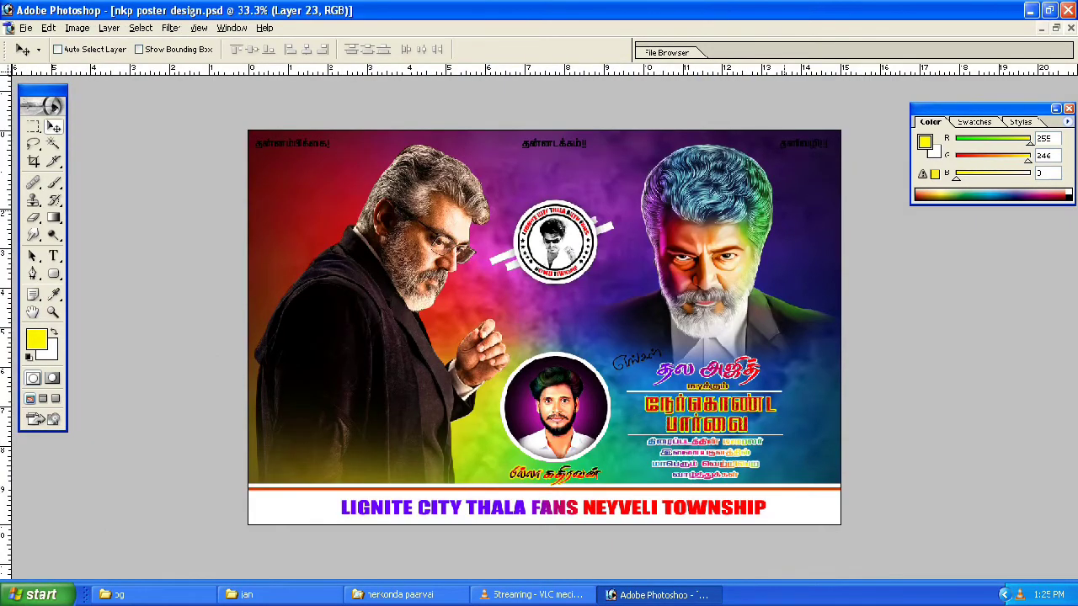
{"action": "key", "text": "shift+plus"}
{"action": "key", "text": "shift+plus"}
{"action": "key", "text": "shift+plus"}
{"action": "key", "text": "shift+plus"}
{"action": "key", "text": "shift+plus"}
{"action": "key", "text": "shift+plus"}
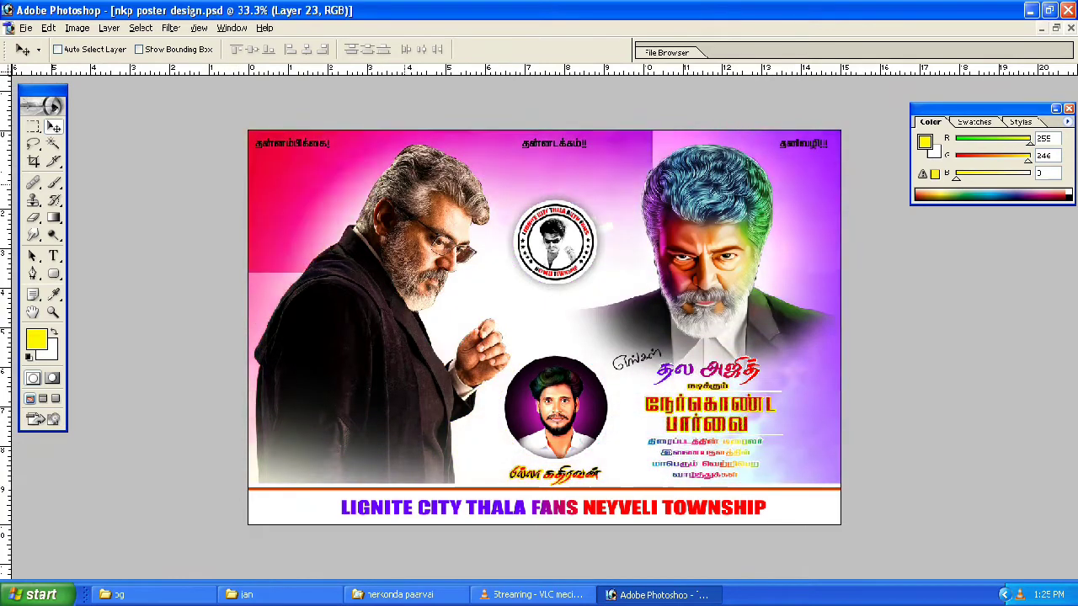
{"action": "key", "text": "shift+plus"}
{"action": "key", "text": "shift+plus"}
{"action": "key", "text": "shift+plus"}
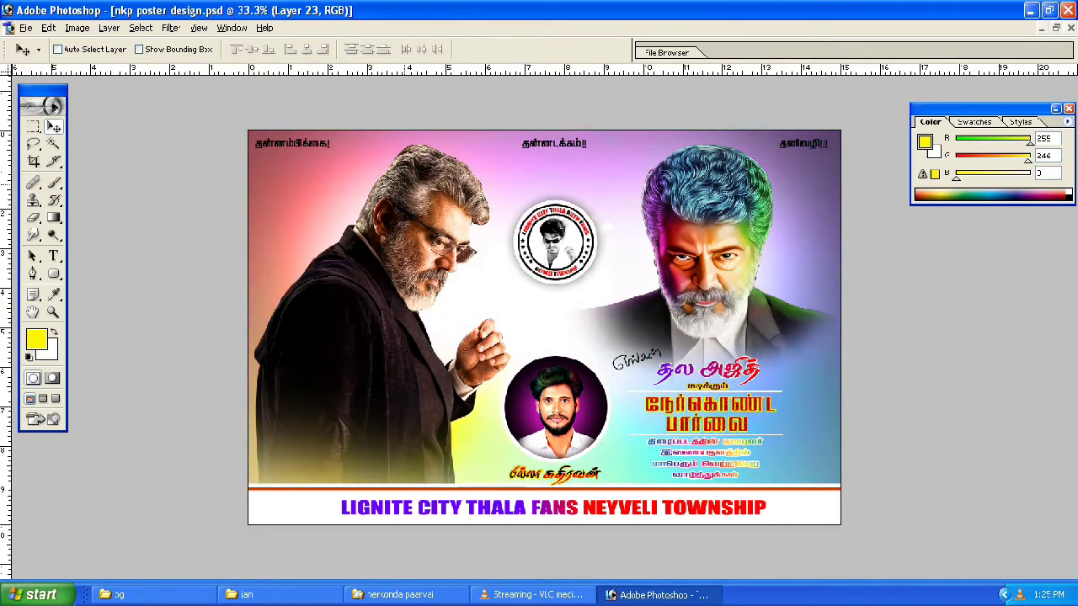
{"action": "key", "text": "shift+plus"}
{"action": "key", "text": "shift+plus"}
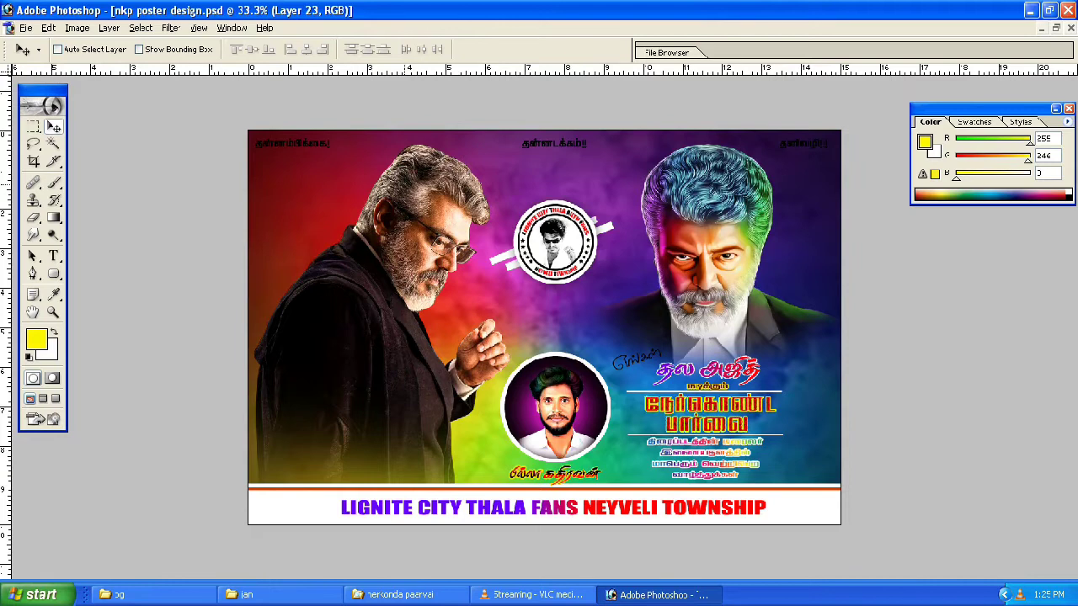
{"action": "key", "text": "shift+plus"}
{"action": "key", "text": "shift+plus"}
{"action": "key", "text": "shift+plus"}
{"action": "key", "text": "shift+plus"}
{"action": "key", "text": "shift+plus"}
{"action": "key", "text": "shift+plus"}
{"action": "key", "text": "shift+plus"}
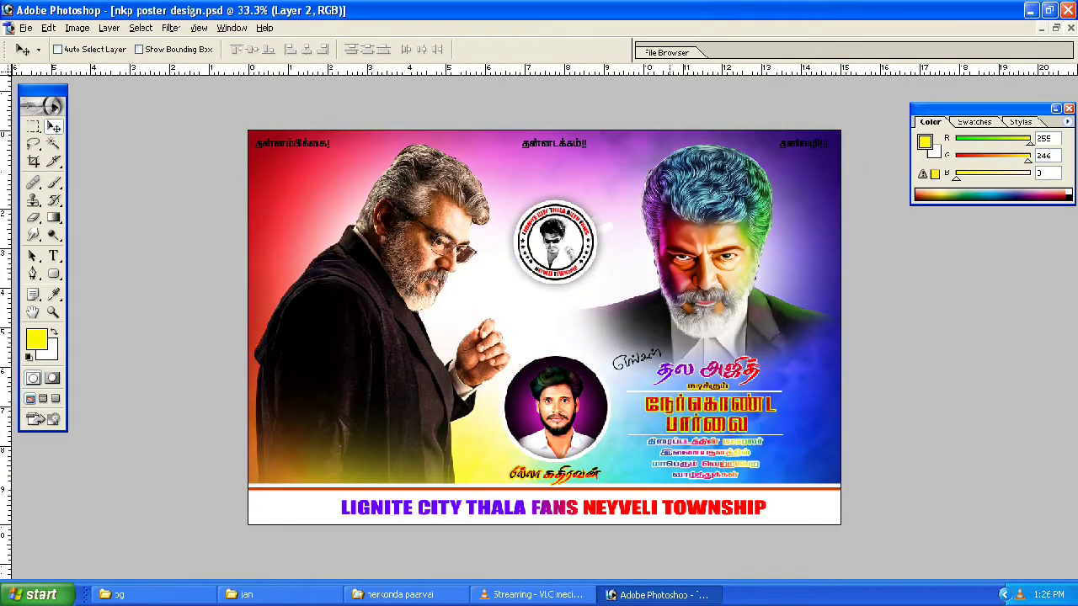
Check the extent of Layer 2 with Free Transform and cycle through blending modes for the background
{"action": "key", "text": "ctrl+t"}
{"action": "key", "text": "Return"}
{"action": "key", "text": "shift+plus"}
{"action": "key", "text": "shift+plus"}
{"action": "key", "text": "shift+plus"}
{"action": "key", "text": "shift+plus"}
{"action": "key", "text": "shift+plus"}
Check the extent of Layer 19 with Free Transform and change its blending mode
{"action": "key", "text": "ctrl+t"}
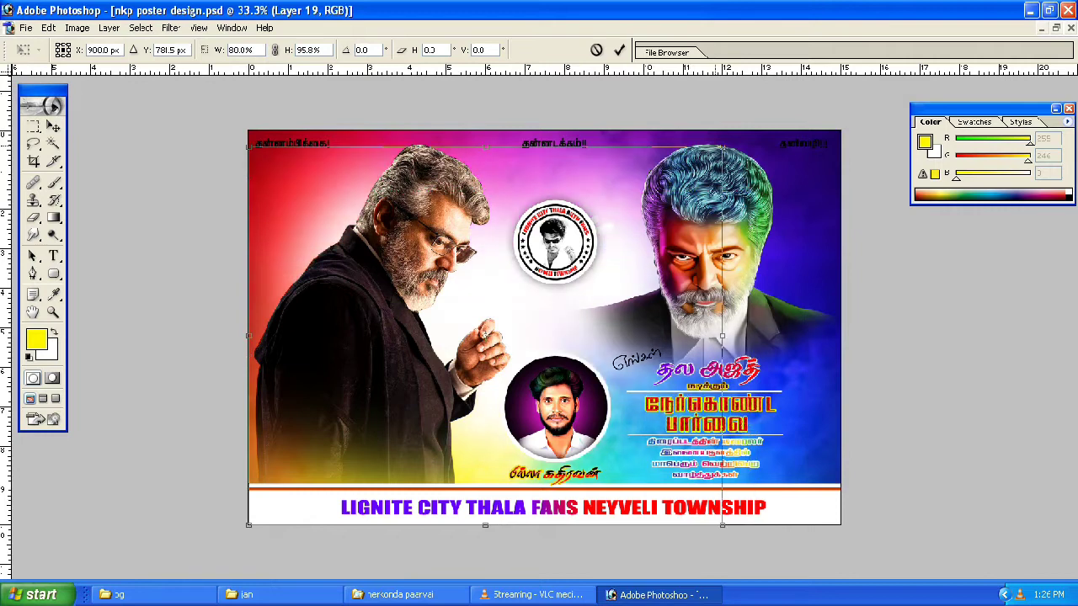
{"action": "key", "text": "Return"}
{"action": "key", "text": "shift+plus"}
{"action": "key", "text": "shift+plus"}
{"action": "key", "text": "shift+plus"}
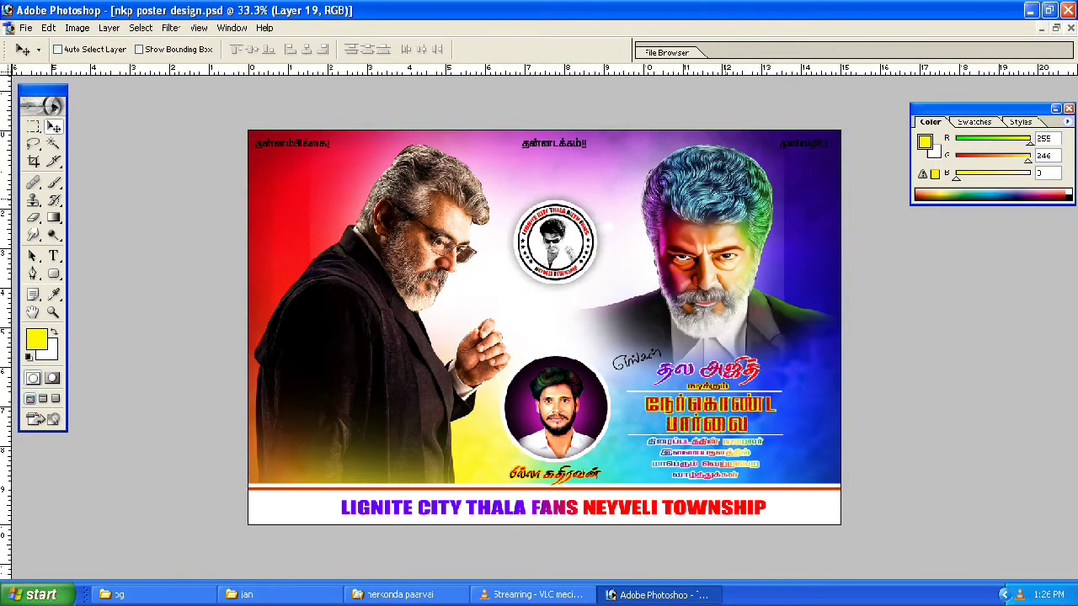
Erase the hard edges of Layer 19 beside both portraits using a 700 px Eraser at 100% opacity
{"action": "key", "text": "e"}
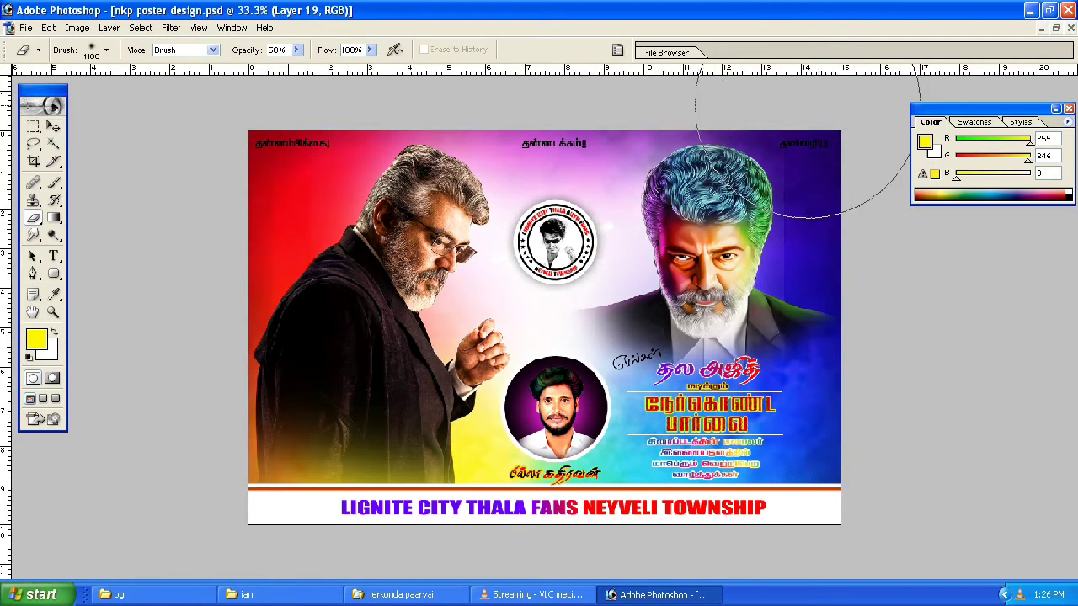
{"action": "key", "text": "bracketleft"}
{"action": "key", "text": "bracketleft"}
{"action": "key", "text": "bracketleft"}
{"action": "key", "text": "bracketleft"}
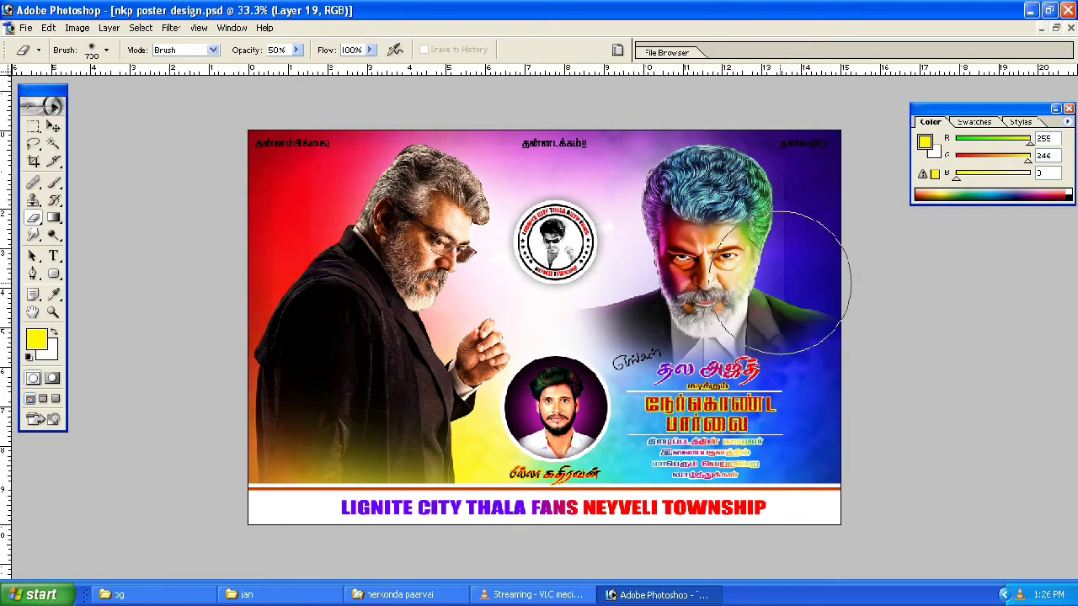
{"action": "key", "text": "0"}
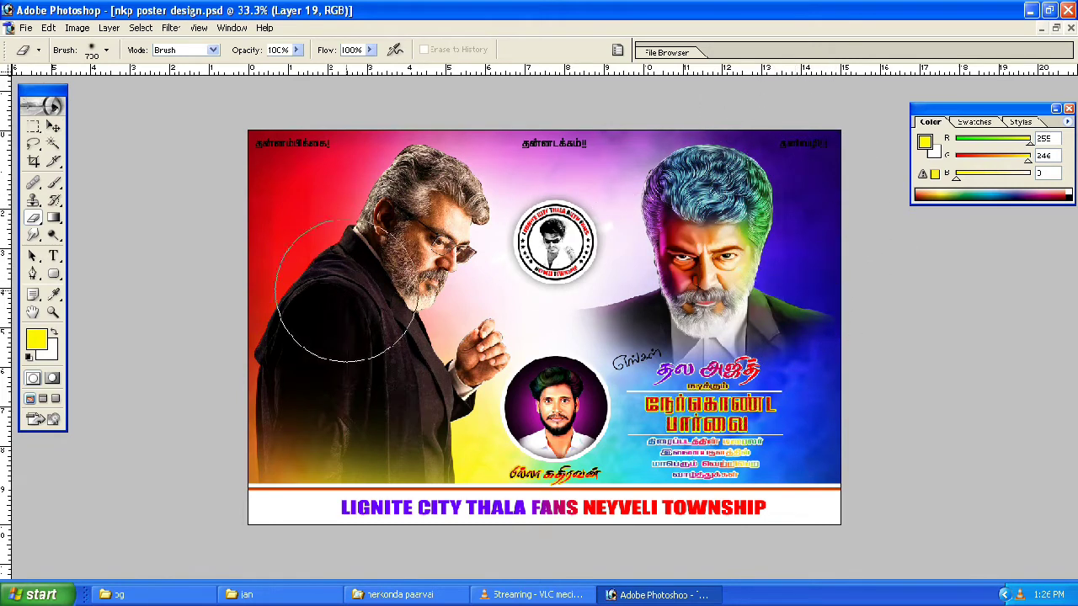
{"action": "left_click_drag", "start_coordinate": [346, 291], "coordinate": [328, 210]}
Paint a soft yellow glow with the Brush on a new layer behind the large side-facing portrait
{"action": "left_click", "coordinate": [385, 339], "text": "ctrl"}
{"action": "key", "text": "b"}
{"action": "left_click_drag", "start_coordinate": [360, 384], "coordinate": [400, 238]}
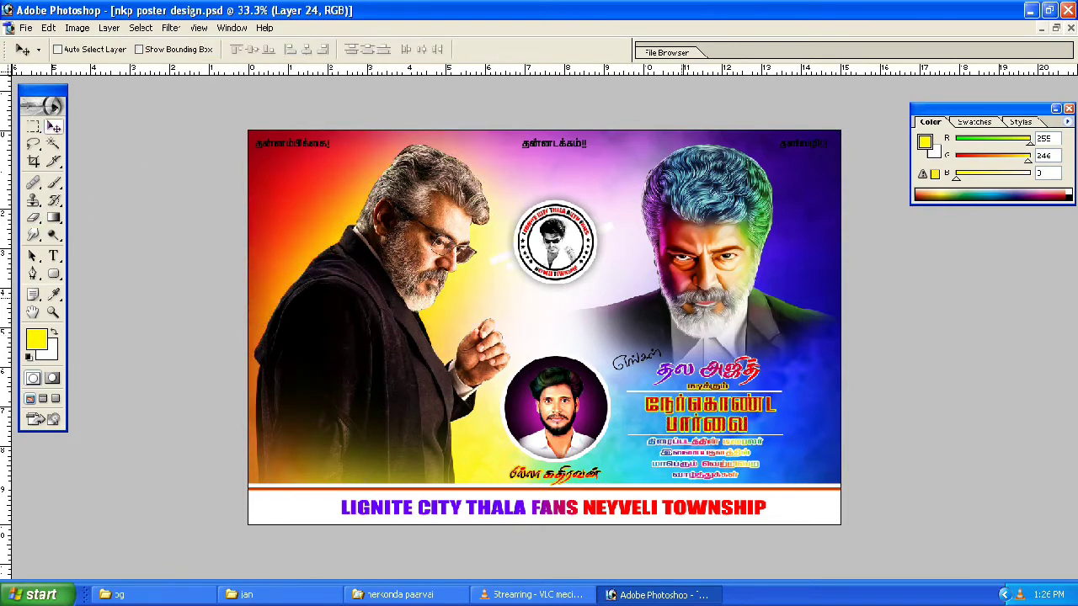
Shift the hue of the yellow glow layer to -28 with Hue/Saturation
{"action": "key", "text": "ctrl+u"}
{"action": "key", "text": "shift+Up"}
{"action": "key", "text": "shift+Up"}
{"action": "key", "text": "shift+Up"}
{"action": "key", "text": "shift+Up"}
{"action": "key", "text": "shift+Up"}
{"action": "key", "text": "shift+Up"}
{"action": "key", "text": "shift+Up"}
{"action": "key", "text": "shift+Up"}
{"action": "key", "text": "shift+Up"}
{"action": "key", "text": "shift+Up"}
{"action": "key", "text": "shift+Up"}
{"action": "key", "text": "shift+Up"}
{"action": "key", "text": "shift+Up"}
{"action": "key", "text": "shift+Up"}
{"action": "key", "text": "shift+Up"}
{"action": "key", "text": "shift+Up"}
{"action": "key", "text": "shift+Up"}
{"action": "key", "text": "shift+Up"}
{"action": "key", "text": "shift+Down"}
{"action": "key", "text": "shift+Down"}
{"action": "key", "text": "shift+Down"}
{"action": "key", "text": "shift+Down"}
{"action": "key", "text": "shift+Down"}
{"action": "key", "text": "shift+Down"}
{"action": "key", "text": "shift+Down"}
{"action": "key", "text": "shift+Down"}
{"action": "key", "text": "shift+Down"}
{"action": "key", "text": "shift+Down"}
{"action": "key", "text": "shift+Down"}
{"action": "key", "text": "shift+Down"}
{"action": "key", "text": "shift+Down"}
{"action": "key", "text": "shift+Down"}
{"action": "key", "text": "shift+Down"}
{"action": "key", "text": "shift+Down"}
{"action": "key", "text": "shift+Down"}
{"action": "key", "text": "shift+Down"}
{"action": "key", "text": "shift+Down"}
{"action": "key", "text": "shift+Down"}
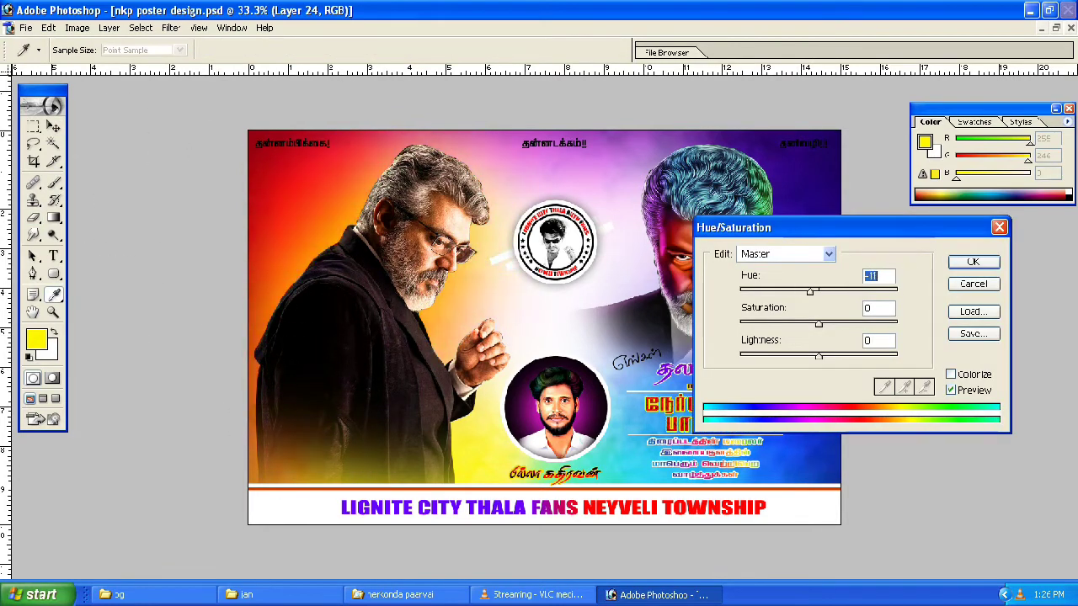
{"action": "key", "text": "Down"}
{"action": "key", "text": "Down"}
{"action": "key", "text": "Down"}
{"action": "key", "text": "Down"}
{"action": "key", "text": "Down"}
{"action": "key", "text": "Down"}
{"action": "key", "text": "Down"}
{"action": "key", "text": "Down"}
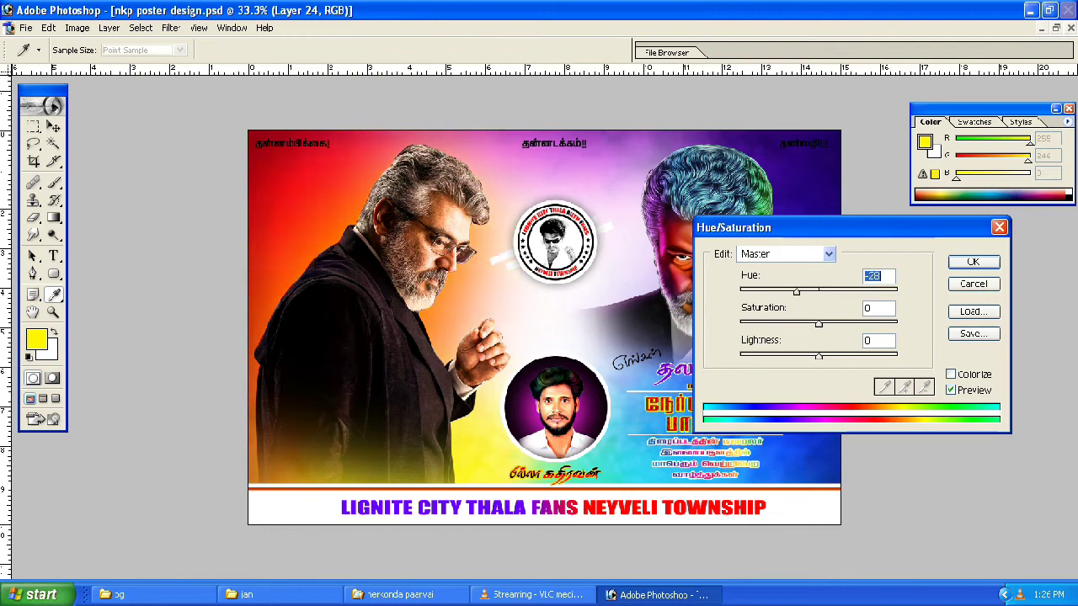
{"action": "key", "text": "Return"}
Nudge the circular portrait slightly upwards, away from the name beneath it
{"action": "key", "text": "ctrl+equal"}
{"action": "scroll", "coordinate": [539, 319], "scroll_direction": "down", "scroll_amount": 3}
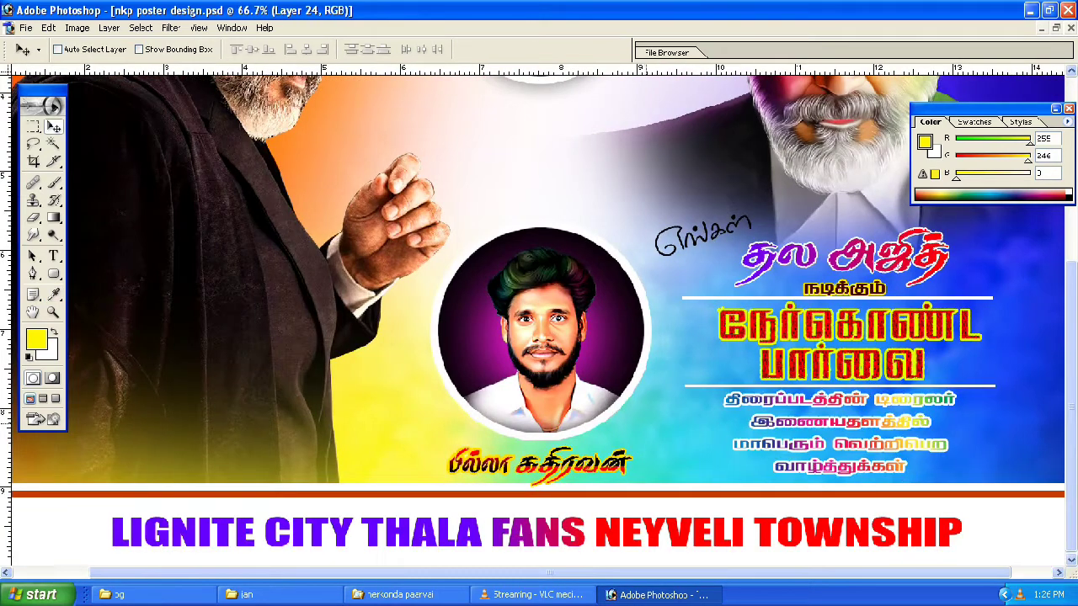
{"action": "key", "text": "shift+Up"}
{"action": "key", "text": "shift+Up"}
Move the name below the circular portrait and the orange divider line slightly upwards
{"action": "key", "text": "alt+bracketleft"}
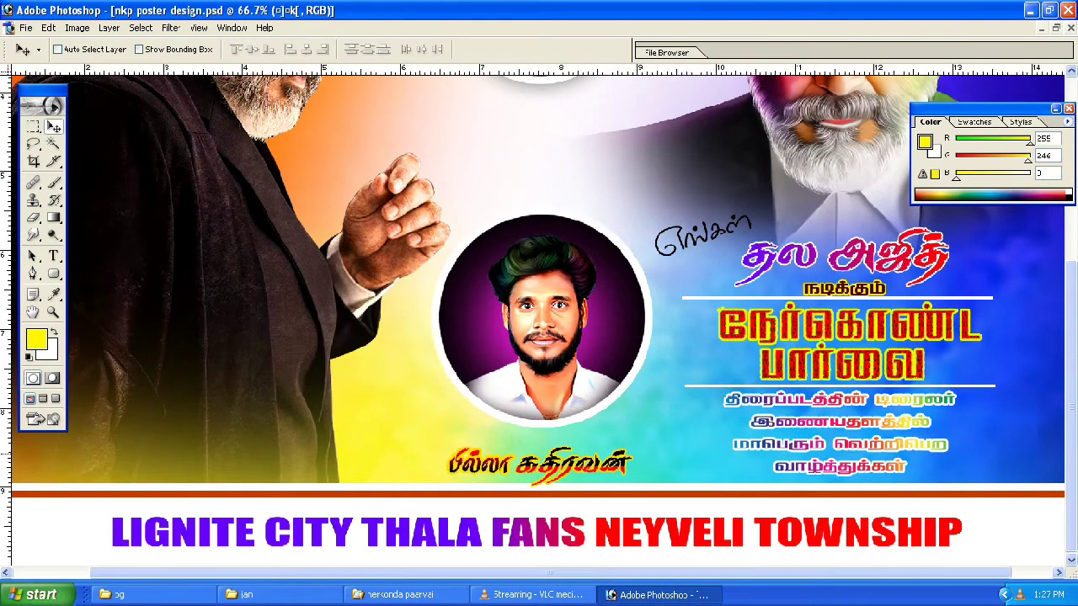
{"action": "key", "text": "shift+Up"}
{"action": "left_click_drag", "start_coordinate": [476, 456], "coordinate": [473, 446]}
{"action": "left_click_drag", "start_coordinate": [706, 495], "coordinate": [706, 490]}
{"action": "key", "text": "ctrl+0"}
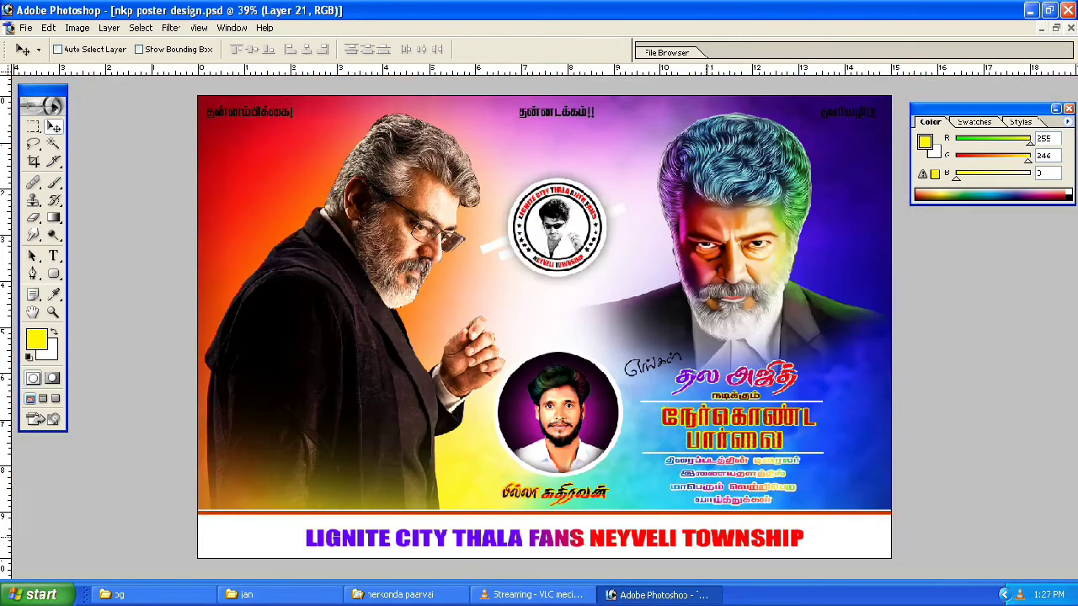
Try a 6 px yellow-green stroke (E4FF00) on the LIGNITE CITY THALA FANS NEYVELI TOWNSHIP text
{"action": "key", "text": "alt+bracketright"}
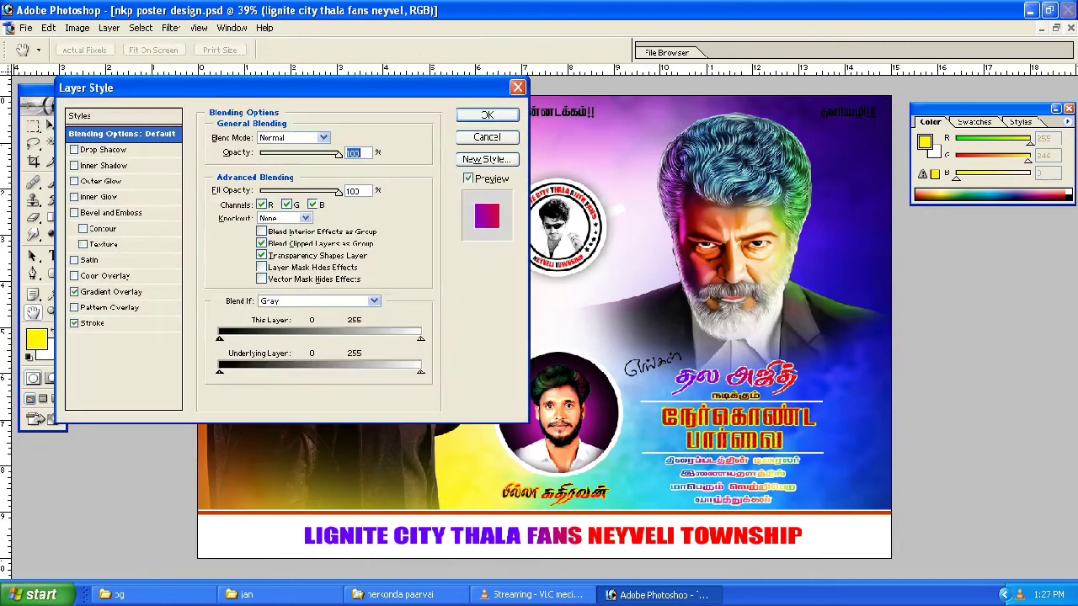
{"action": "left_click", "coordinate": [247, 227]}
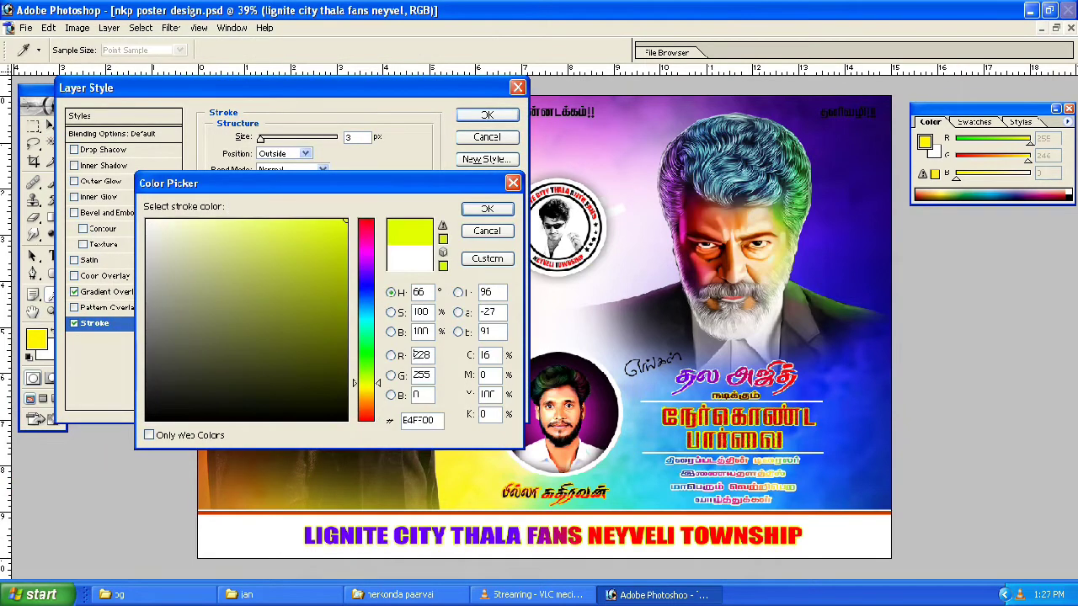
{"action": "key", "text": "Return"}
{"action": "type", "text": "6"}
{"action": "left_click_drag", "start_coordinate": [118, 87], "coordinate": [612, 70]}
Try several preset gradients in the township text's Gradient Overlay and return to the custom violet-to-red one
{"action": "left_click", "coordinate": [610, 274]}
{"action": "left_click", "coordinate": [793, 151]}
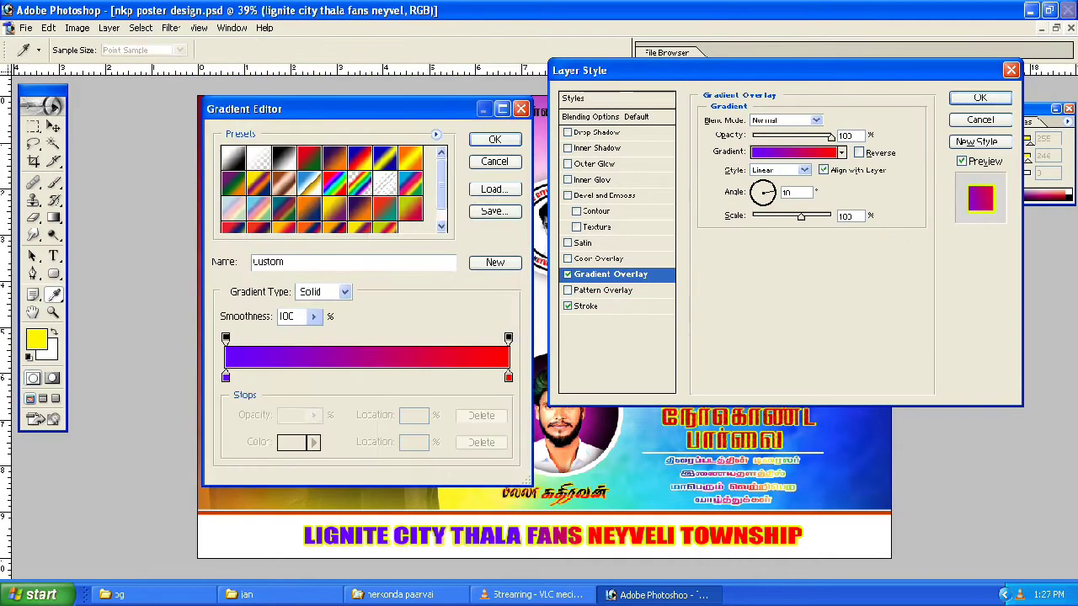
{"action": "left_click", "coordinate": [384, 157]}
{"action": "left_click", "coordinate": [410, 158]}
{"action": "left_click", "coordinate": [358, 182]}
{"action": "left_click", "coordinate": [333, 182]}
{"action": "left_click", "coordinate": [384, 157]}
{"action": "left_click", "coordinate": [359, 158]}
{"action": "left_click", "coordinate": [233, 157]}
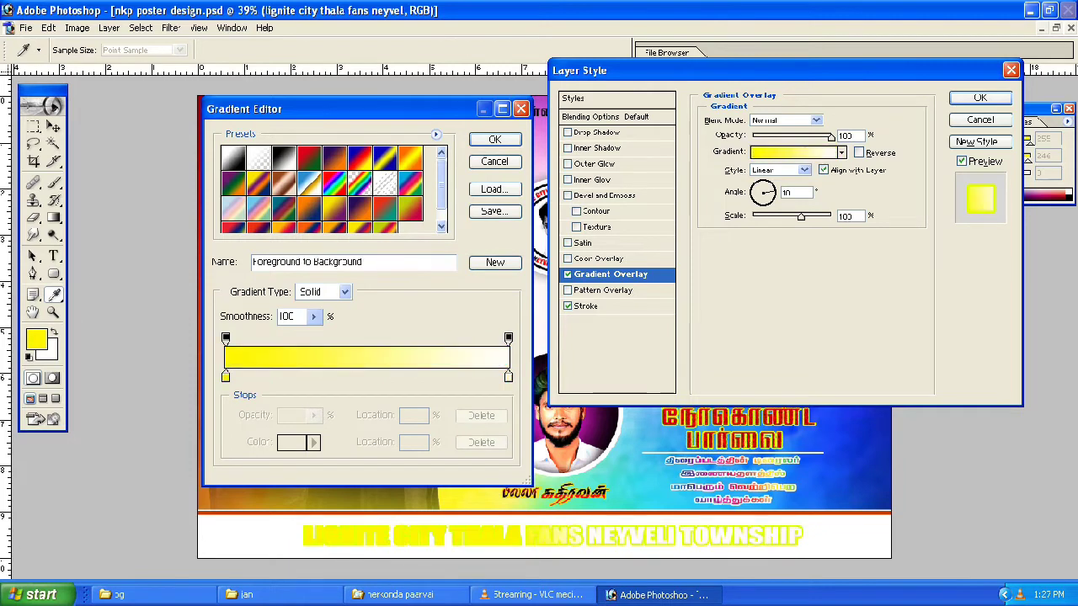
{"action": "left_click", "coordinate": [258, 227]}
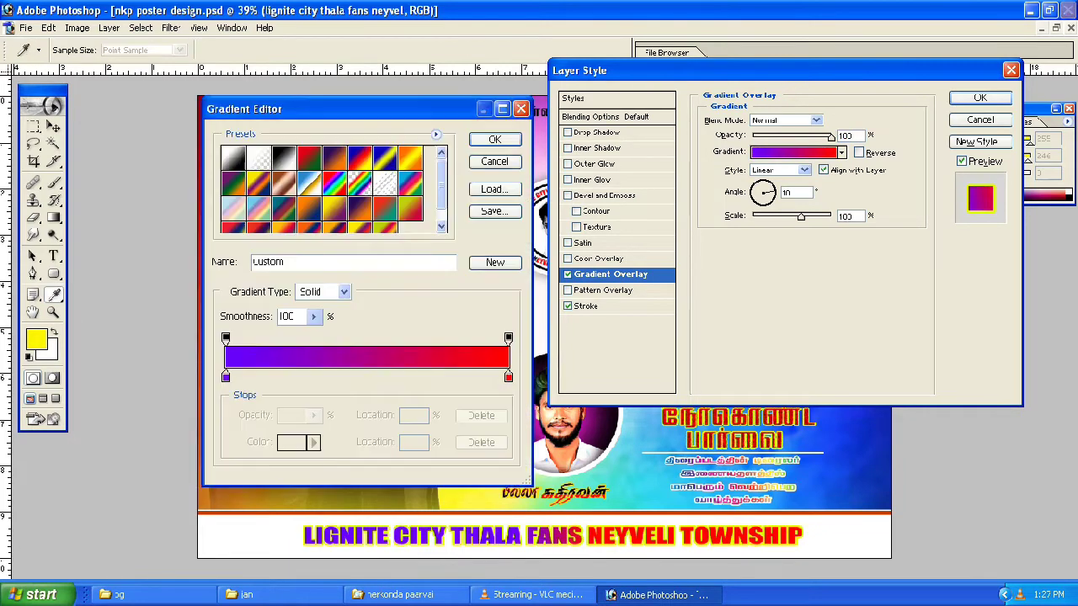
Try a dark violet start stop and a dark green (0A4105) middle stop in the township text's gradient
{"action": "double_click", "coordinate": [225, 376]}
{"action": "left_click", "coordinate": [344, 326]}
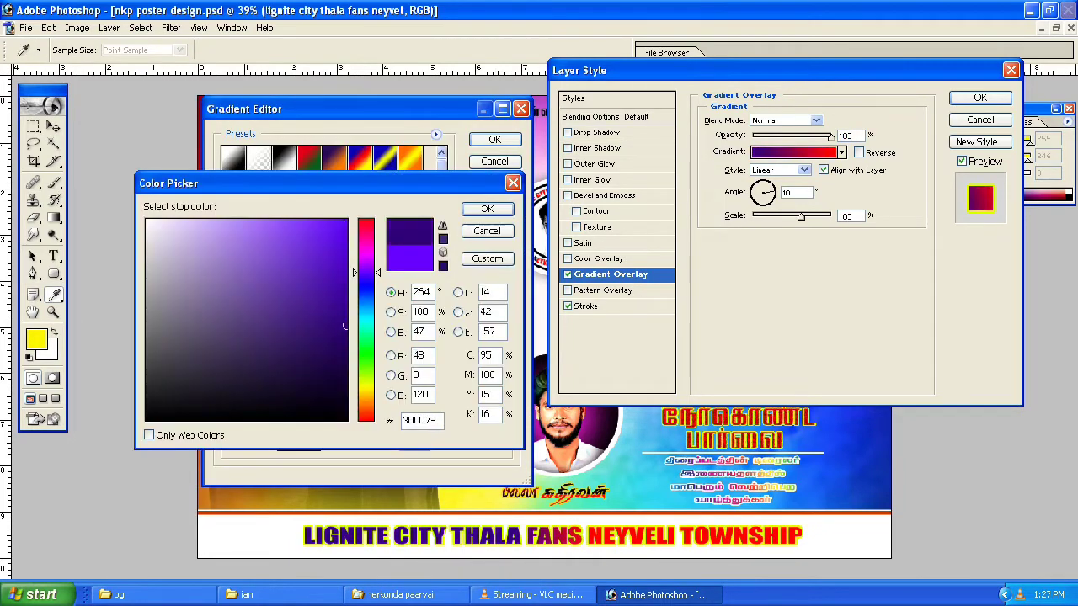
{"action": "left_click", "coordinate": [487, 209]}
{"action": "double_click", "coordinate": [380, 376]}
{"action": "left_click", "coordinate": [375, 376]}
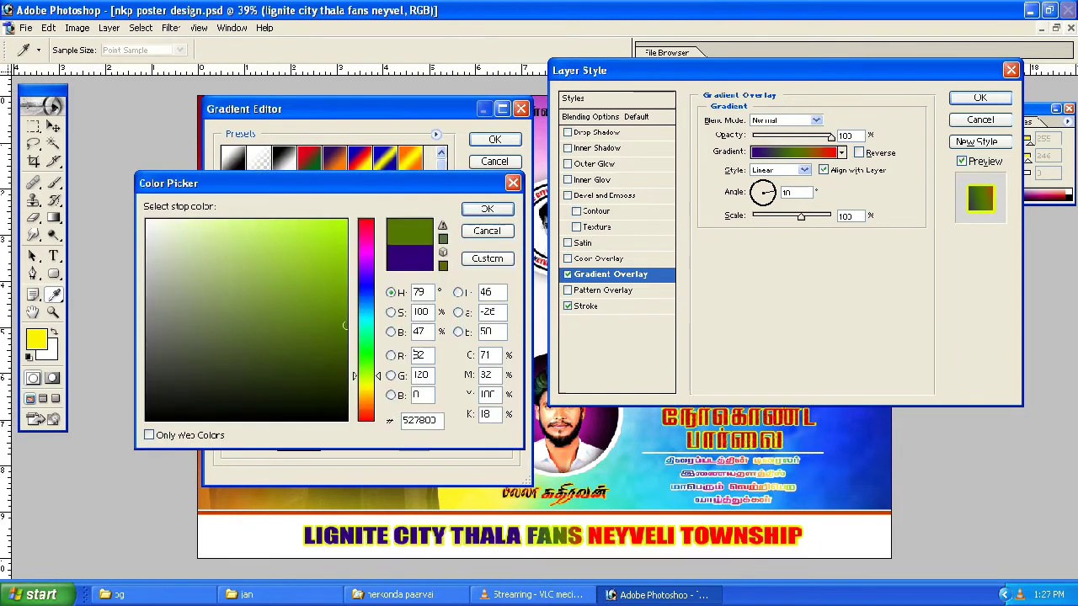
{"action": "left_click_drag", "start_coordinate": [366, 376], "coordinate": [365, 355]}
{"action": "left_click", "coordinate": [332, 376]}
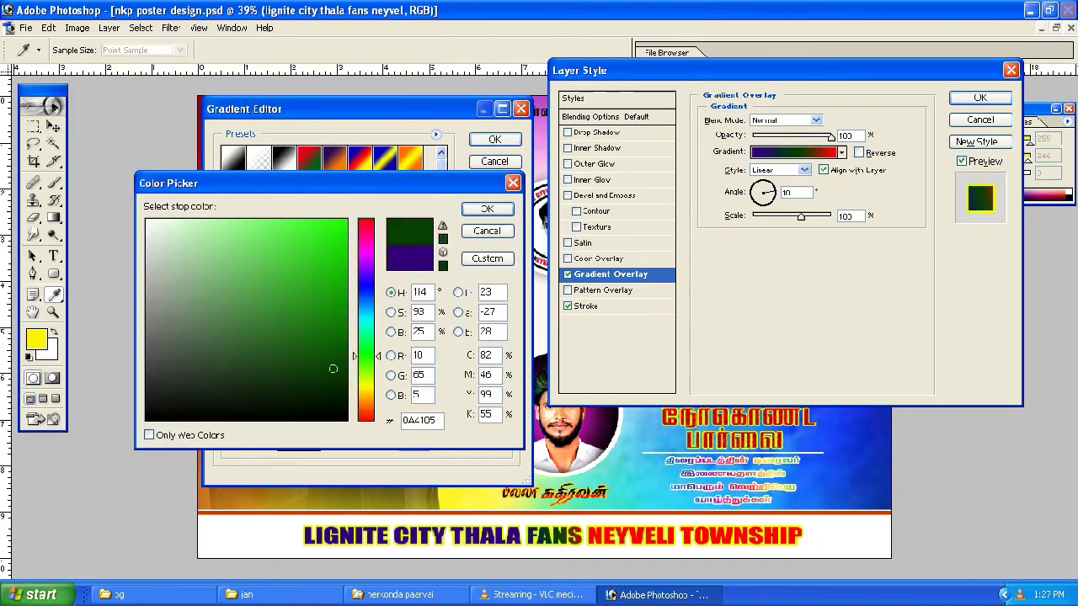
{"action": "left_click", "coordinate": [487, 209]}
Try a pink (FF00B4) end stop in the text gradient and shift the green-to-pink midpoint towards the pink
{"action": "double_click", "coordinate": [510, 376]}
{"action": "left_click", "coordinate": [365, 243]}
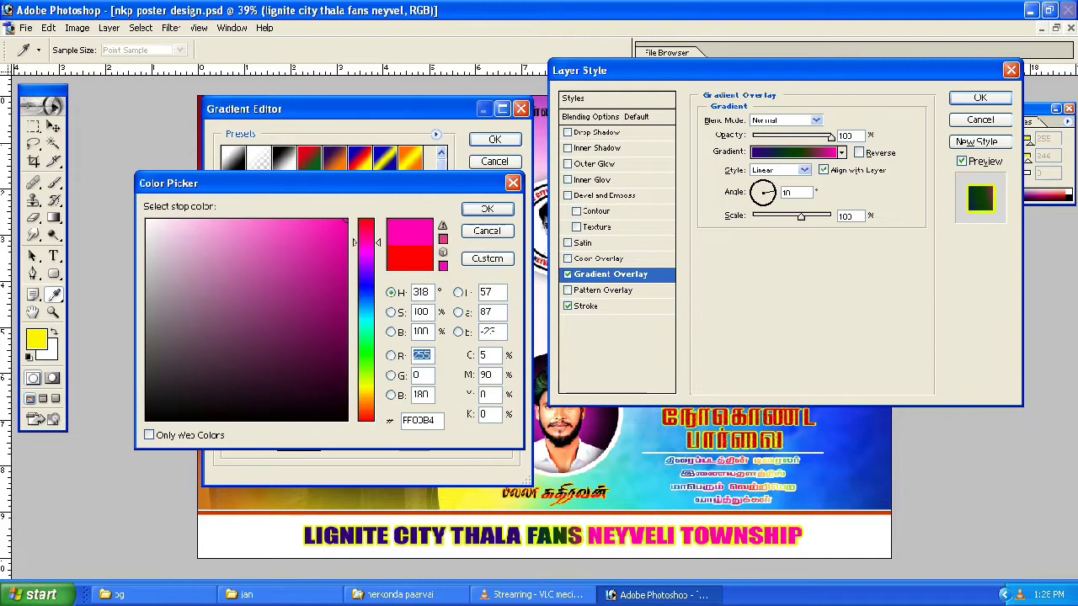
{"action": "key", "text": "Return"}
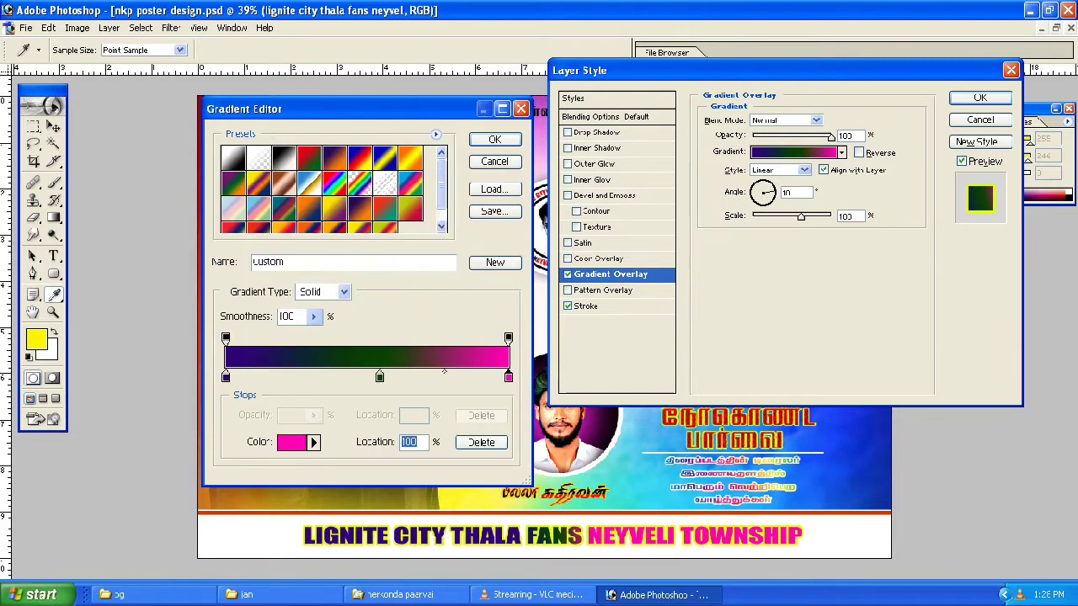
{"action": "left_click_drag", "start_coordinate": [444, 372], "coordinate": [458, 371]}
Try rotating the text's gradient overlay and scaling it to 137%, and discard the layer style changes
{"action": "key", "text": "Return"}
{"action": "key", "text": "shift+Tab"}
{"action": "type", "text": "176"}
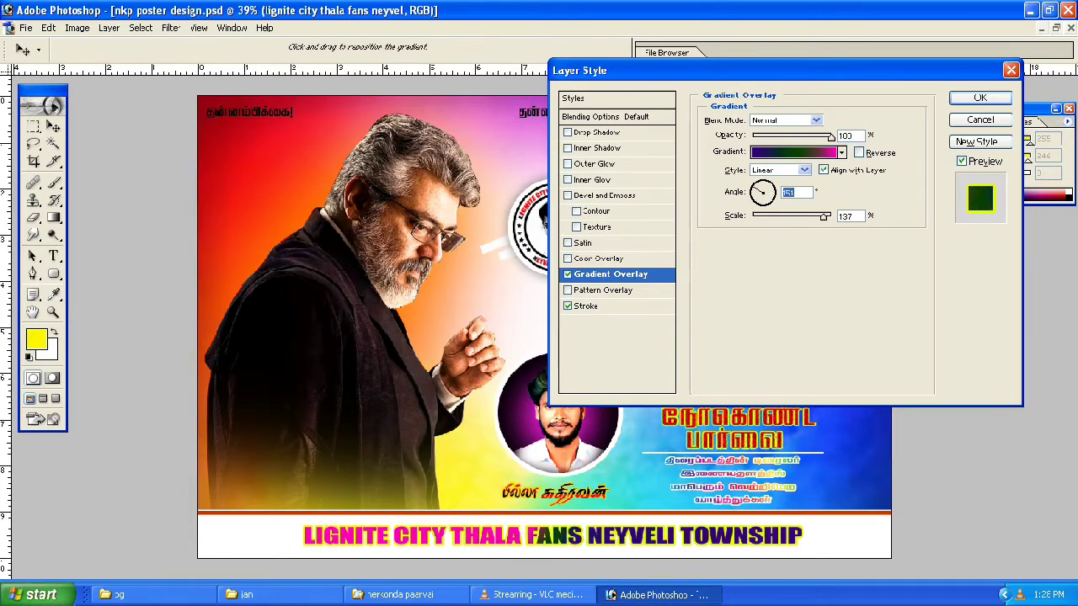
{"action": "key", "text": "Return"}
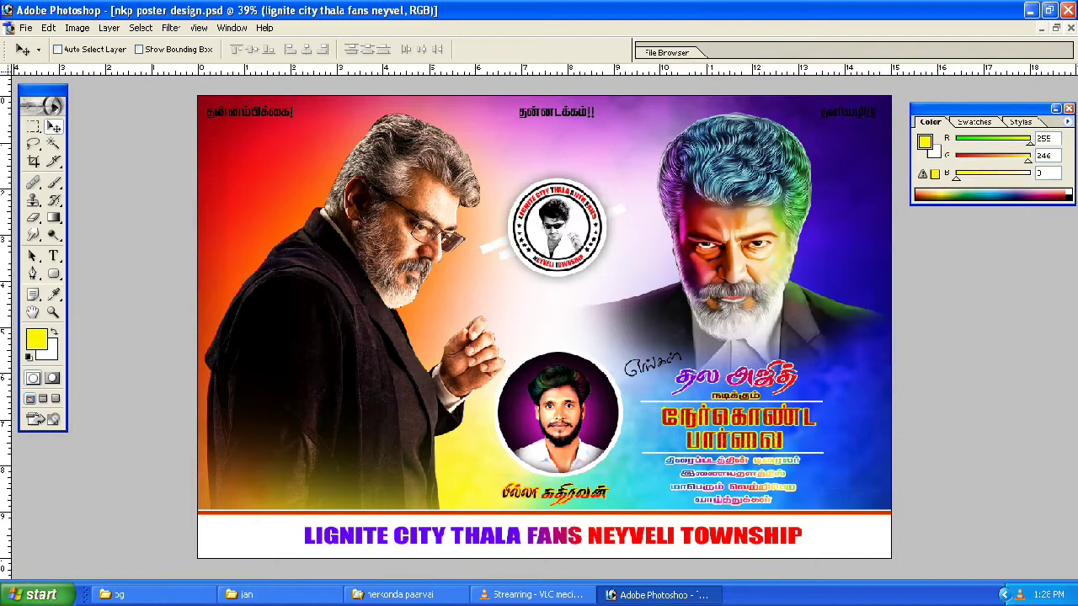
Centre the LIGNITE CITY THALA FANS NEYVELI TOWNSHIP text horizontally on the canvas
{"action": "key", "text": "ctrl+a"}
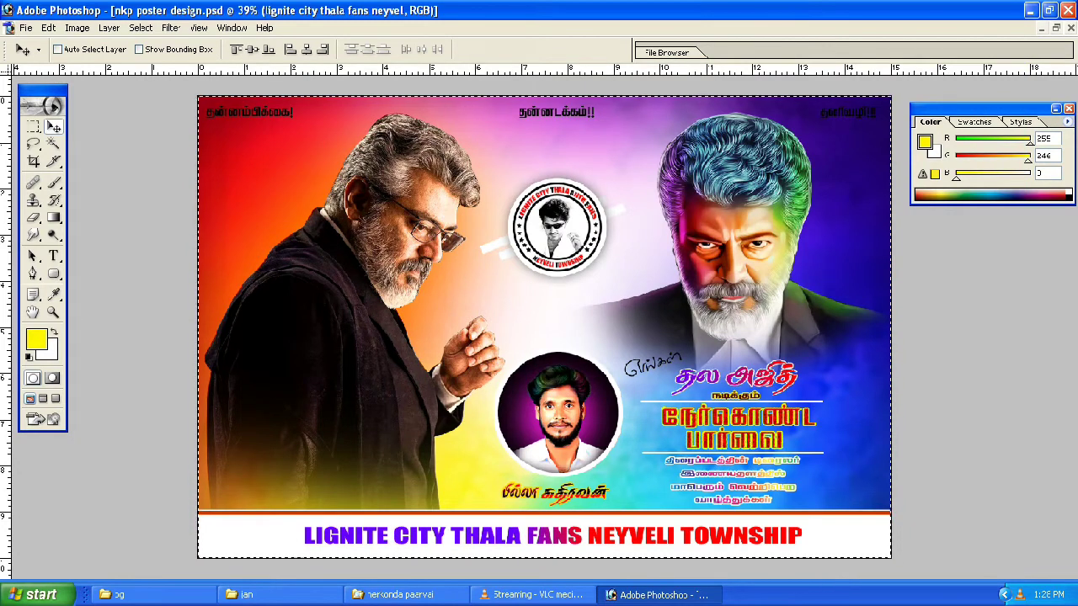
{"action": "left_click", "coordinate": [306, 49]}
{"action": "key", "text": "ctrl+d"}
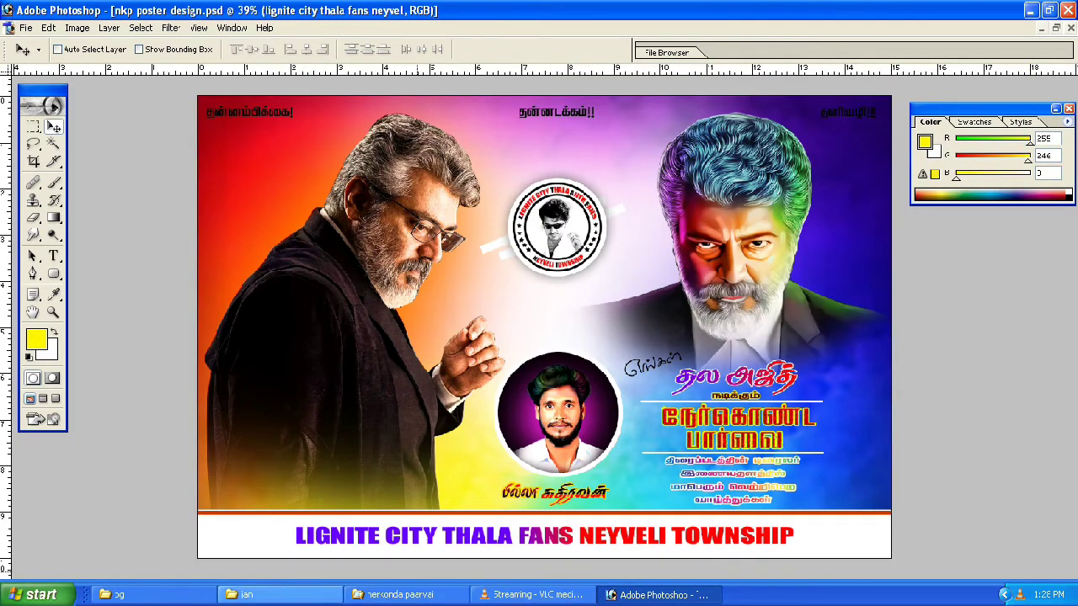
Bring the brown grunge film-strip texture from the image folder into the poster and maximise the poster window
{"action": "left_click", "coordinate": [151, 594]}
{"action": "left_click_drag", "start_coordinate": [609, 227], "coordinate": [421, 337]}
{"action": "left_click_drag", "start_coordinate": [168, 101], "coordinate": [500, 222]}
{"action": "left_click_drag", "start_coordinate": [555, 379], "coordinate": [362, 303]}
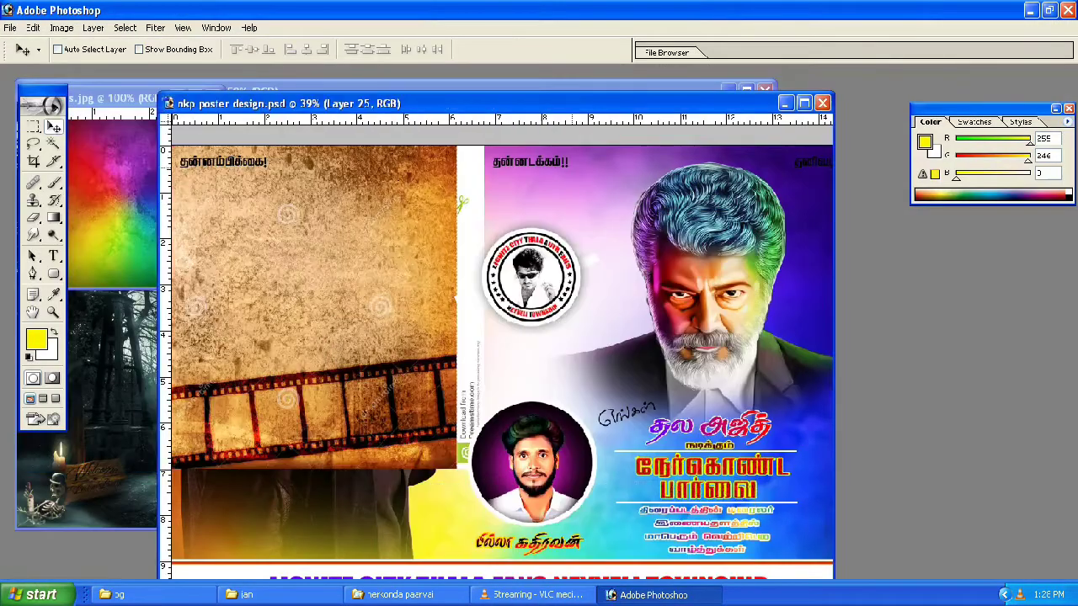
{"action": "left_click", "coordinate": [804, 101]}
Enlarge and rotate the film-strip texture to cover the whole poster and send it behind the portraits
{"action": "key", "text": "ctrl+t"}
{"action": "left_click_drag", "start_coordinate": [511, 420], "coordinate": [893, 577]}
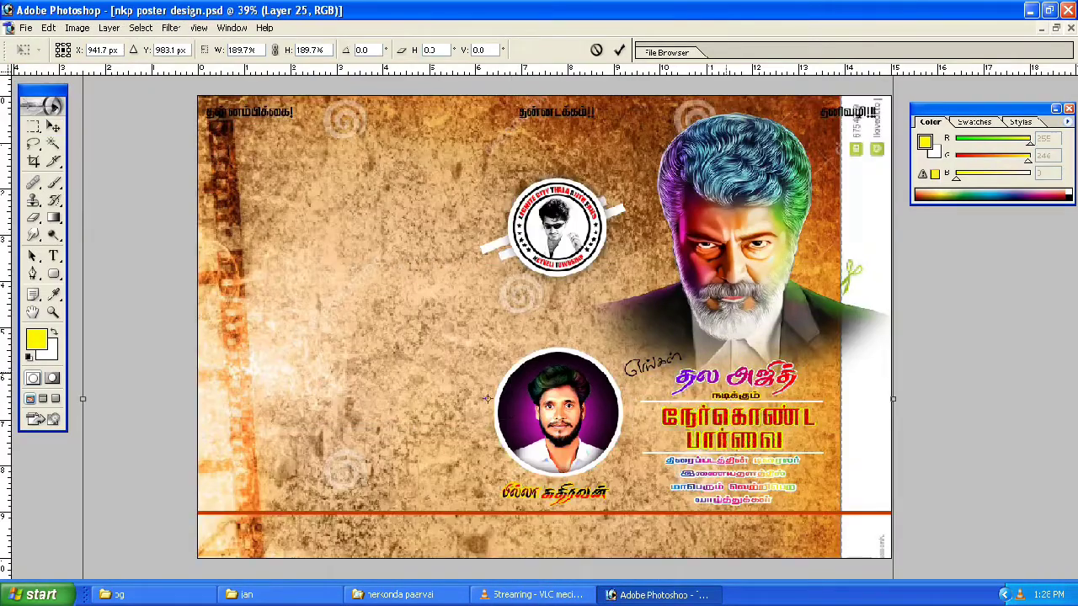
{"action": "left_click_drag", "start_coordinate": [75, 538], "coordinate": [370, 90]}
{"action": "left_click_drag", "start_coordinate": [488, 399], "coordinate": [553, 406]}
{"action": "key", "text": "Return"}
{"action": "key", "text": "ctrl+["}
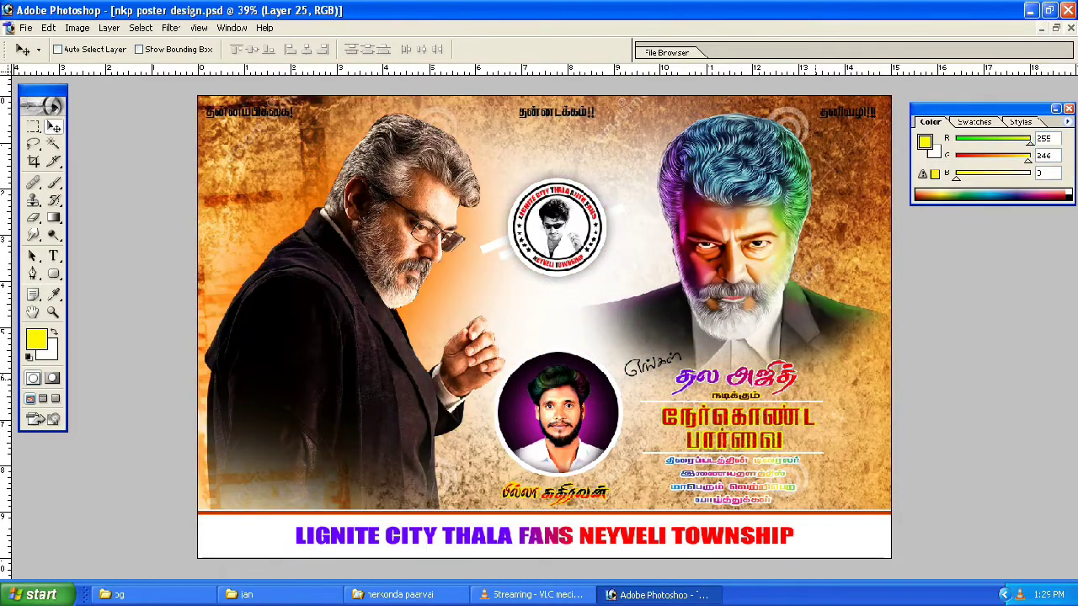
Cycle the film-strip texture's blending modes to one that lightens the rainbow background with a grunge pattern
{"action": "key", "text": "ctrl+["}
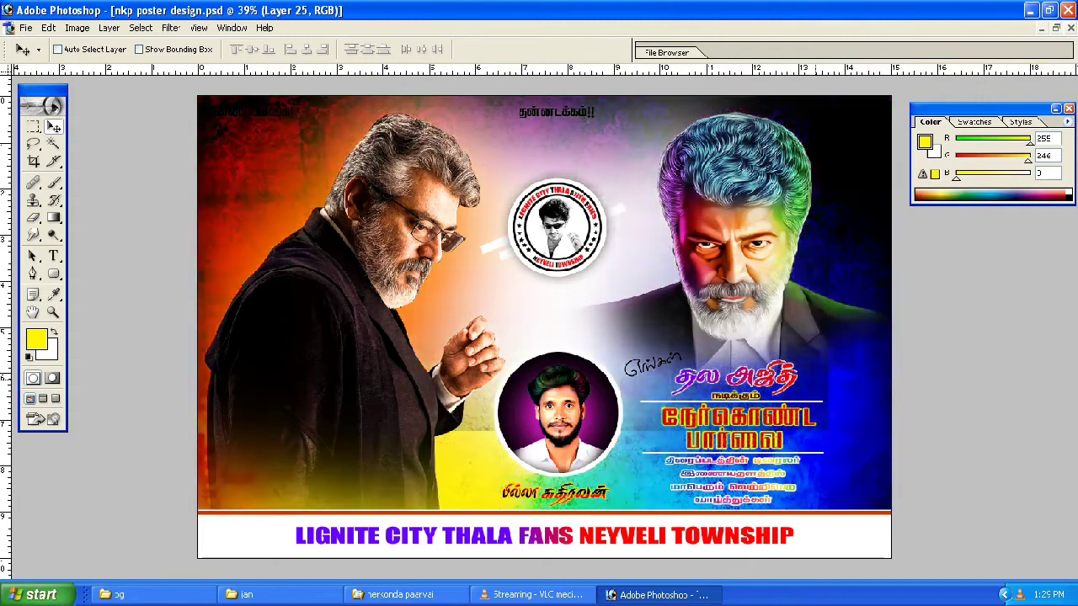
{"action": "key", "text": "ctrl+["}
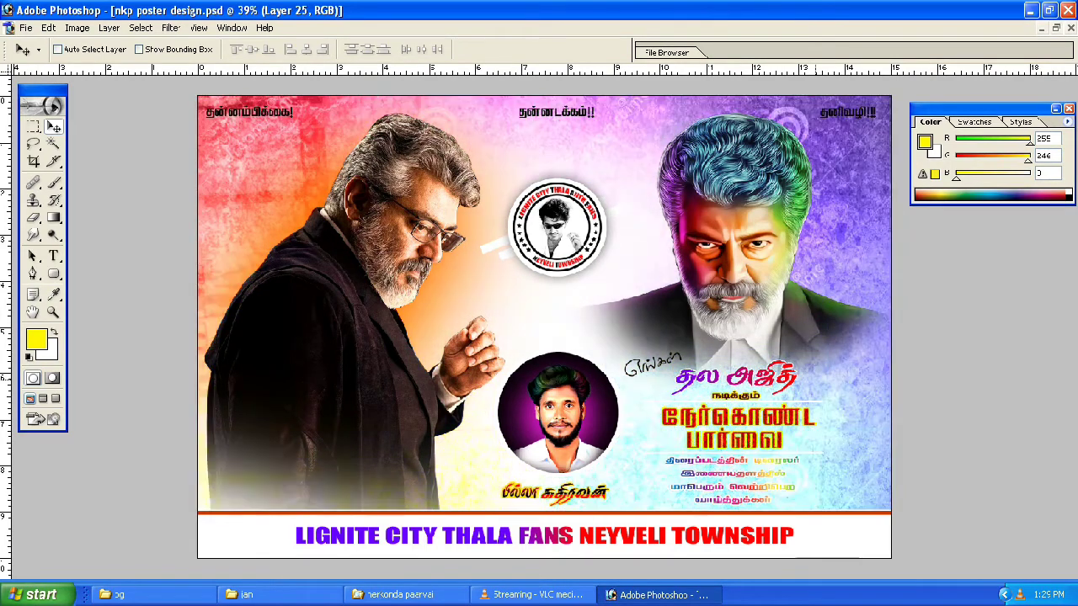
{"action": "key", "text": "ctrl+["}
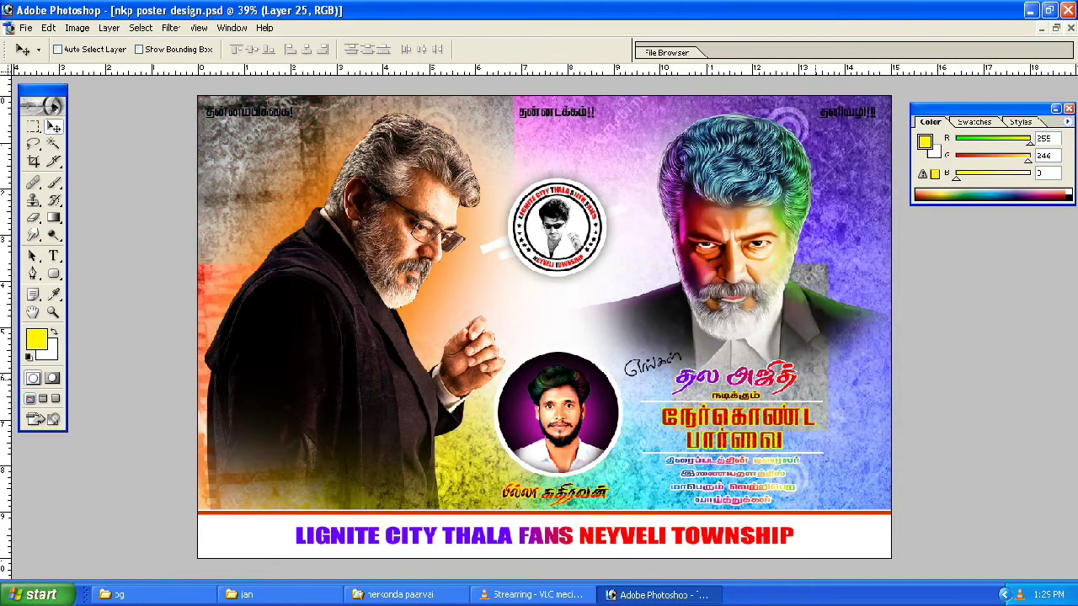
{"action": "key", "text": "ctrl+["}
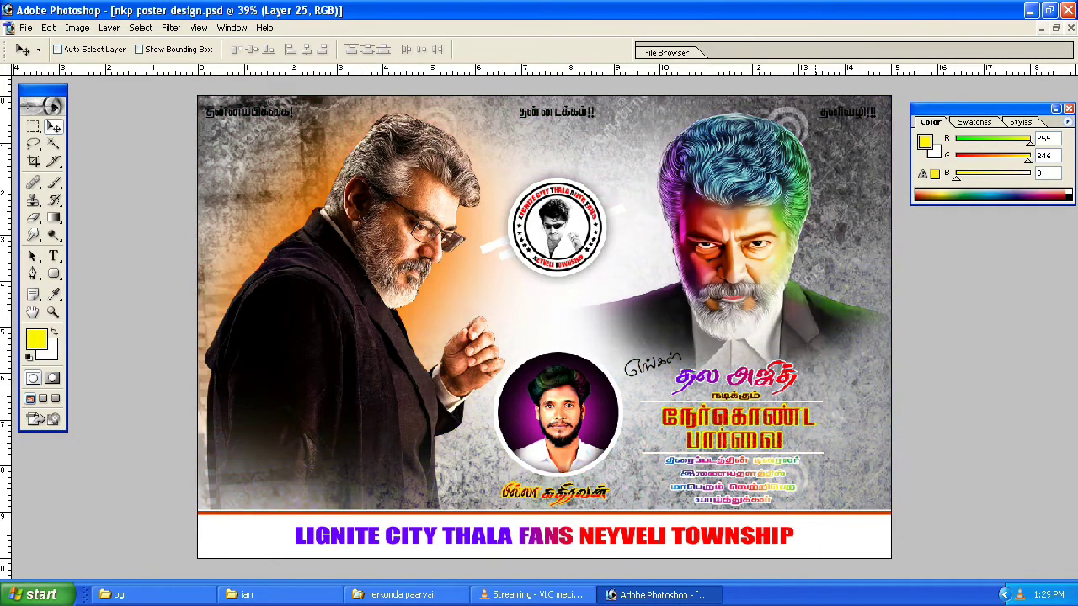
{"action": "key", "text": "ctrl+["}
{"action": "key", "text": "ctrl+["}
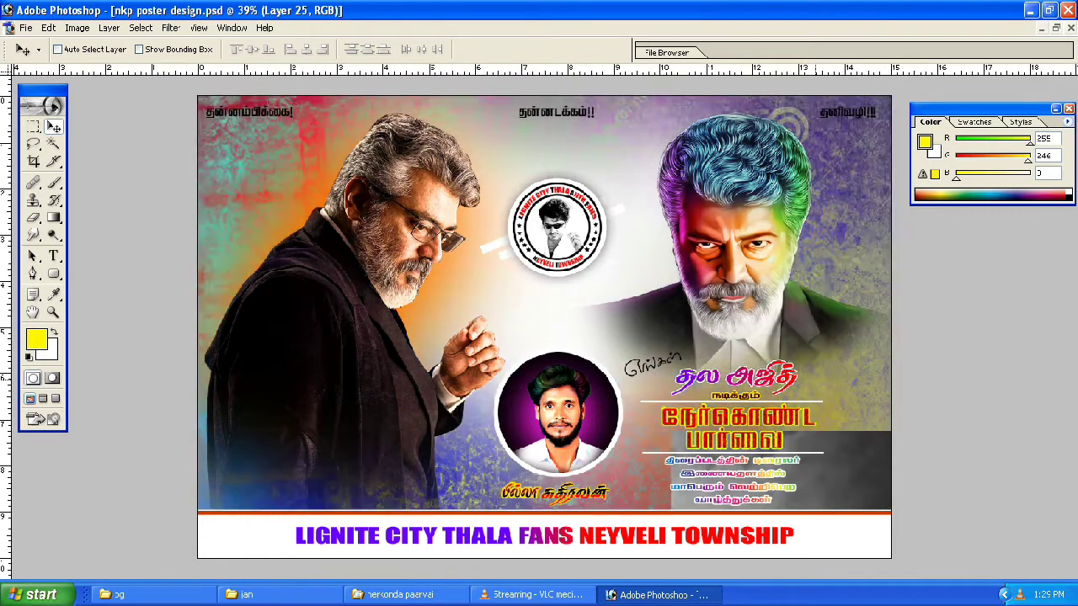
{"action": "key", "text": "ctrl+["}
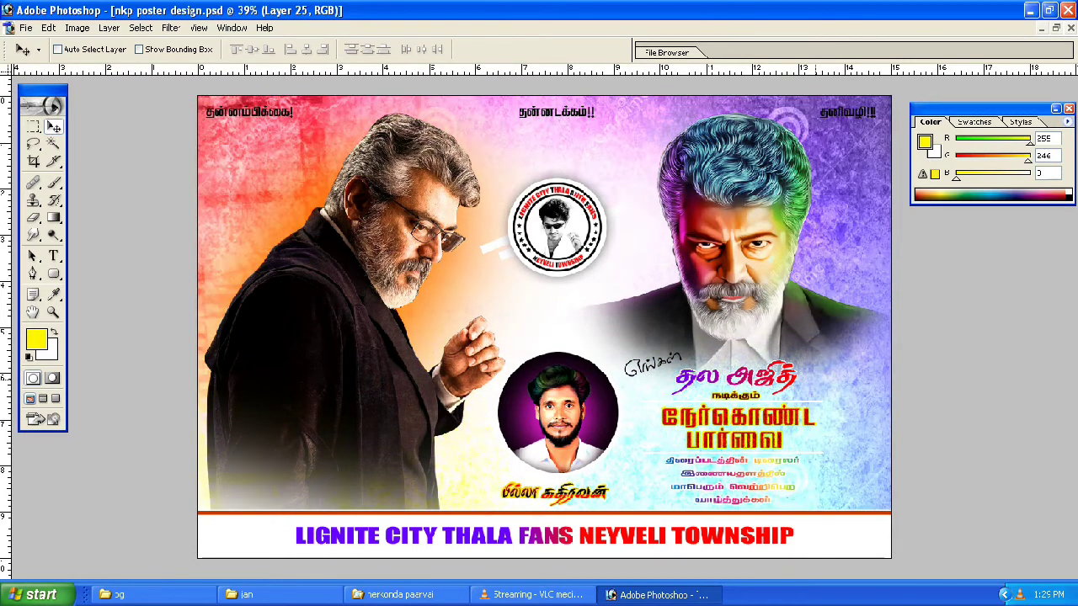
Soften the film-strip texture on Layer 25 by reapplying the last Gaussian Blur
{"action": "key", "text": "alt+t"}
{"action": "key", "text": "Up"}
{"action": "key", "text": "Up"}
{"action": "key", "text": "Return"}
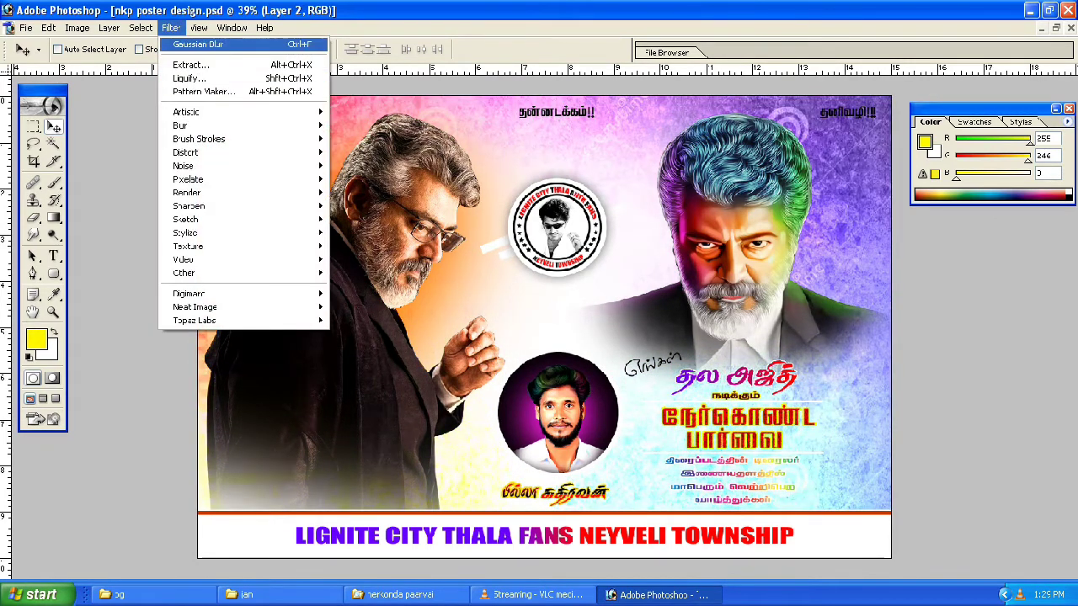
{"action": "key", "text": "alt+["}
{"action": "key", "text": "alt+t"}
{"action": "key", "text": "Escape"}
{"action": "key", "text": "alt+t"}
{"action": "key", "text": "Return"}
{"action": "key", "text": "alt+t"}
{"action": "key", "text": "Return"}
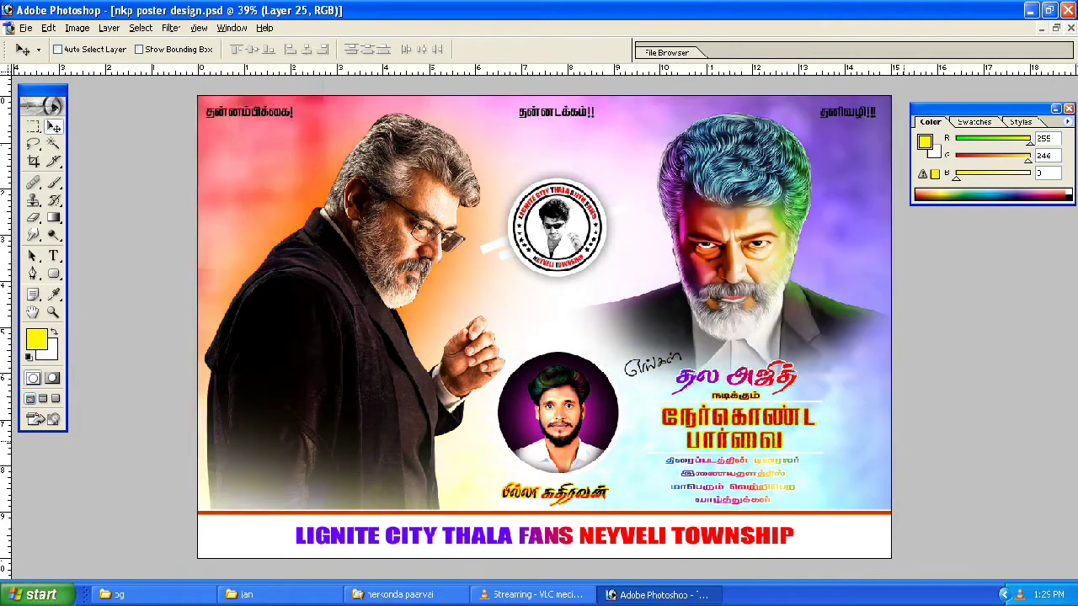
{"action": "key", "text": "alt+["}
{"action": "key", "text": "alt+["}
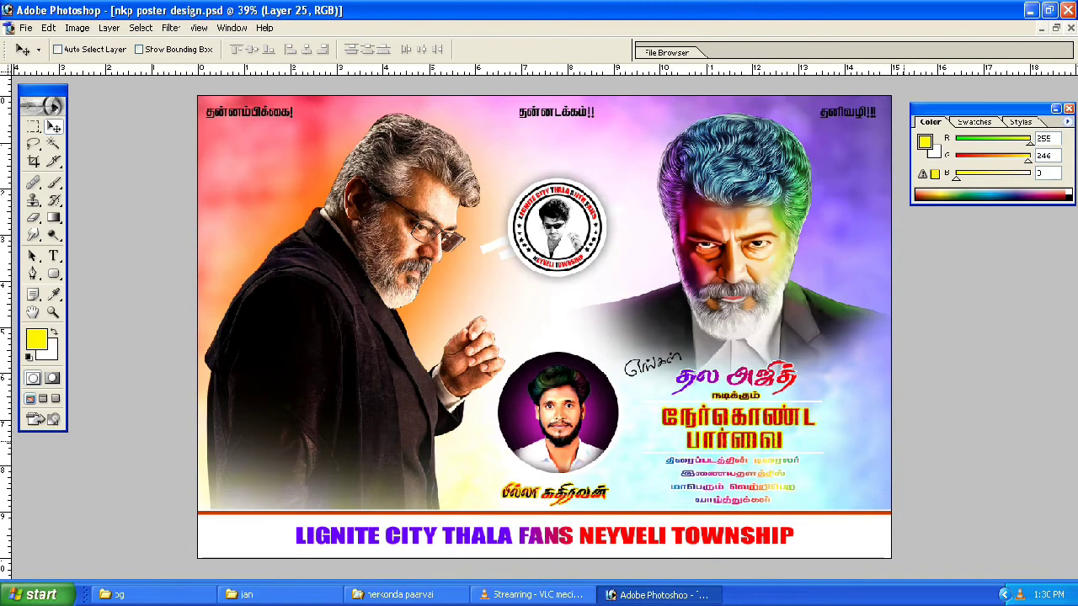
Add a 5 px yellow outside stroke to the handwritten word எங்கள் beside the தல அஜித் title
{"action": "key", "text": "ctrl+alt+0"}
{"action": "left_click_drag", "start_coordinate": [819, 411], "coordinate": [566, 355]}
{"action": "left_click", "coordinate": [566, 354], "text": "ctrl"}
{"action": "key", "text": "alt+l"}
{"action": "key", "text": "y"}
{"action": "key", "text": "k"}
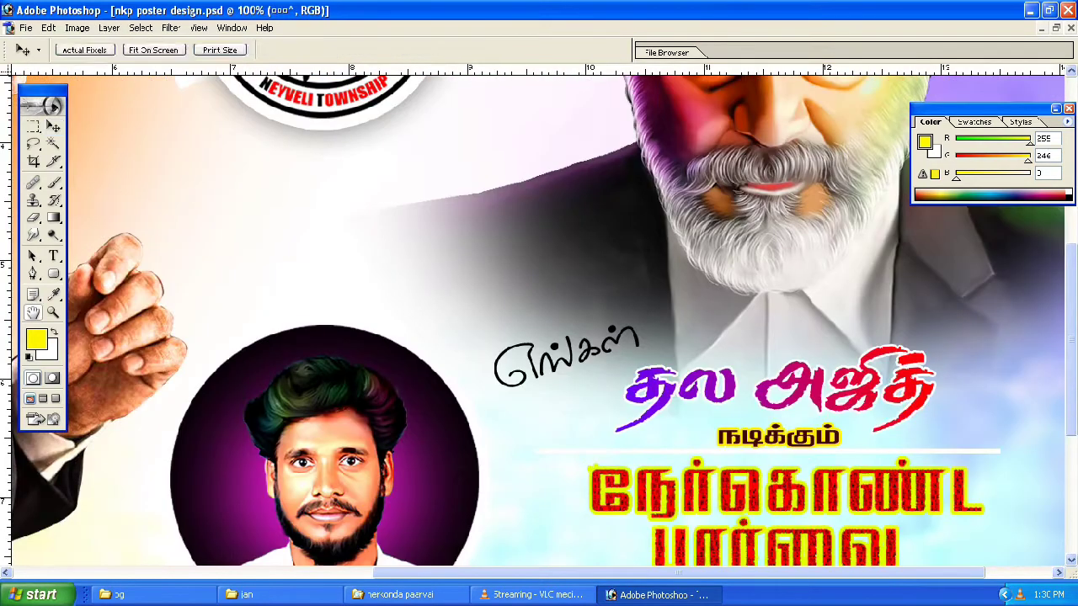
{"action": "left_click", "coordinate": [740, 211]}
{"action": "key", "text": "Tab"}
{"action": "key", "text": "Tab"}
{"action": "key", "text": "Tab"}
{"action": "key", "text": "Tab"}
{"action": "type", "text": "255"}
{"action": "key", "text": "Return"}
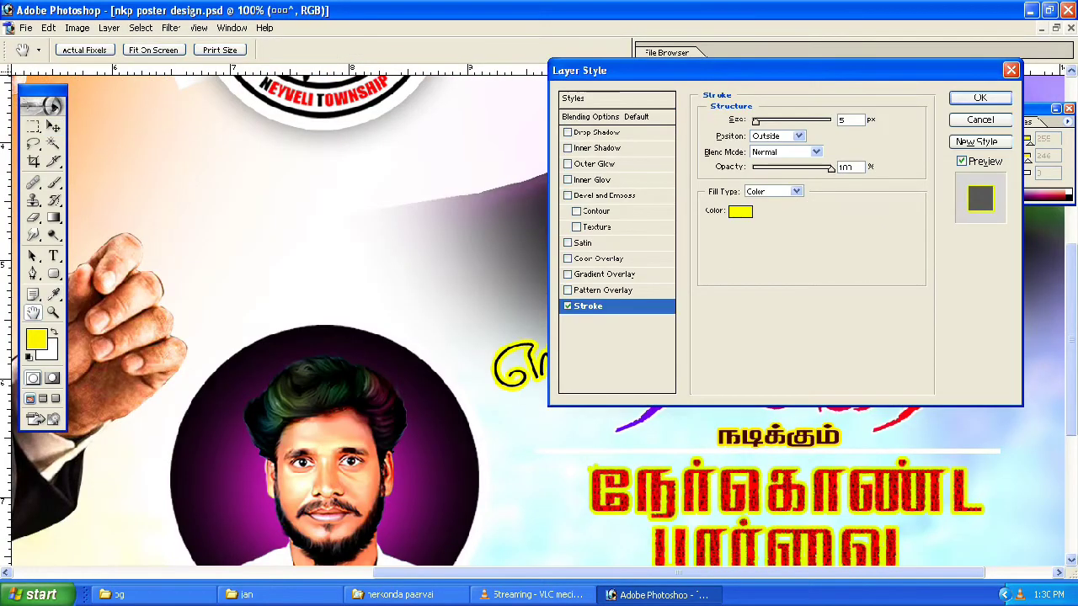
Add a dark red colour overlay to the handwritten word எங்கள் and apply the layer style
{"action": "left_click", "coordinate": [599, 258]}
{"action": "left_click", "coordinate": [837, 121]}
{"action": "left_click", "coordinate": [342, 295]}
{"action": "key", "text": "Return"}
{"action": "key", "text": "Return"}
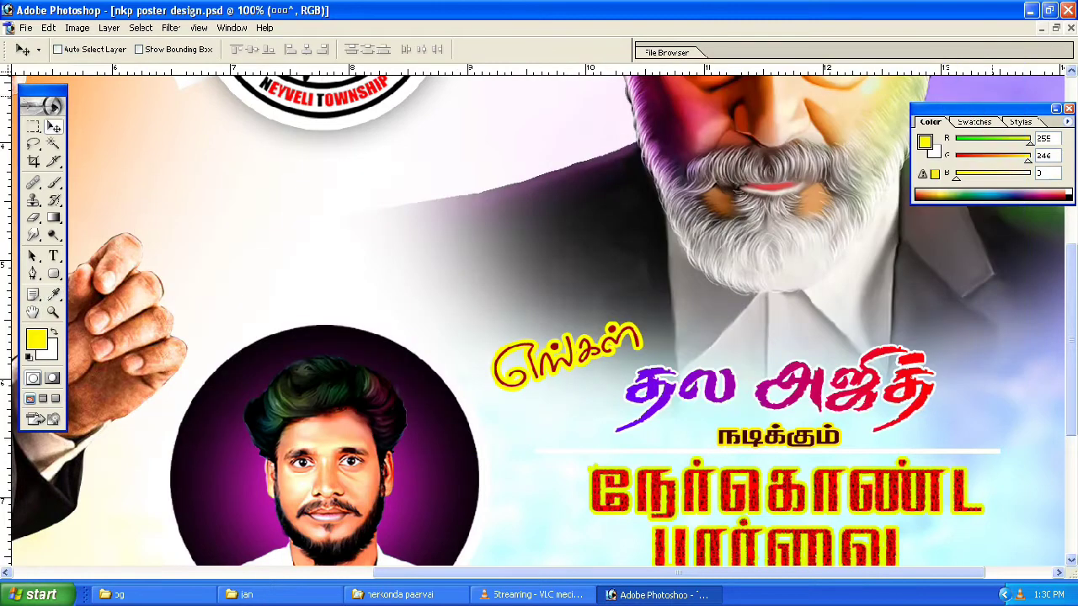
Slightly enlarge the round fan club logo between the two portraits and hide the rulers
{"action": "key", "text": "ctrl+0"}
{"action": "left_click_drag", "start_coordinate": [557, 226], "coordinate": [571, 230]}
{"action": "key", "text": "ctrl+r"}
{"action": "key", "text": "ctrl+t"}
{"action": "left_click_drag", "start_coordinate": [634, 180], "coordinate": [671, 158]}
{"action": "left_click_drag", "start_coordinate": [584, 212], "coordinate": [560, 223]}
{"action": "key", "text": "Return"}
Add a 3 px yellow outside stroke to the Tamil slogan text running along the poster's upper edge
{"action": "right_click", "coordinate": [647, 361]}
{"action": "right_click", "coordinate": [550, 104]}
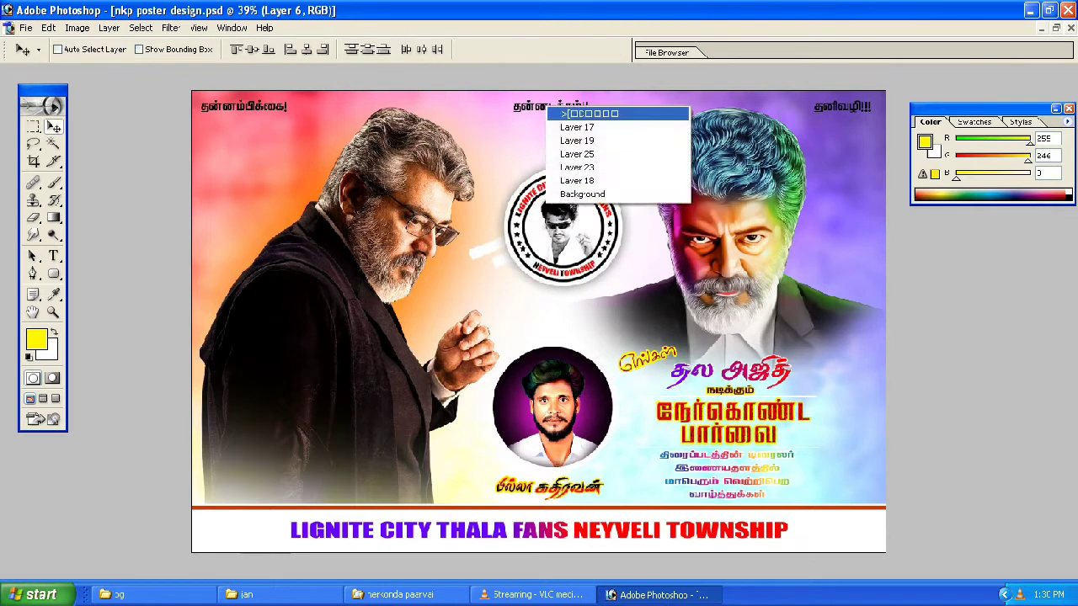
{"action": "left_click", "coordinate": [589, 106]}
{"action": "left_click", "coordinate": [587, 306]}
{"action": "left_click", "coordinate": [740, 211]}
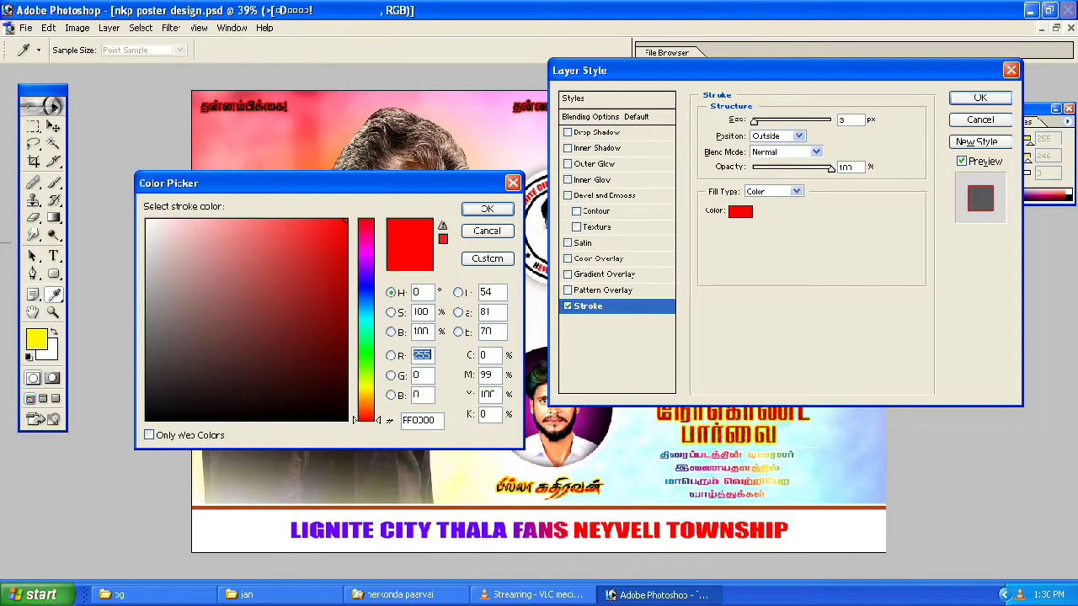
{"action": "left_click", "coordinate": [363, 387]}
{"action": "left_click", "coordinate": [488, 176]}
Add a dark green colour overlay to the upper Tamil slogan text and apply the layer style
{"action": "left_click", "coordinate": [603, 258]}
{"action": "left_click", "coordinate": [837, 119]}
{"action": "left_click", "coordinate": [365, 347]}
{"action": "left_click", "coordinate": [342, 360]}
{"action": "key", "text": "Return"}
{"action": "key", "text": "Return"}
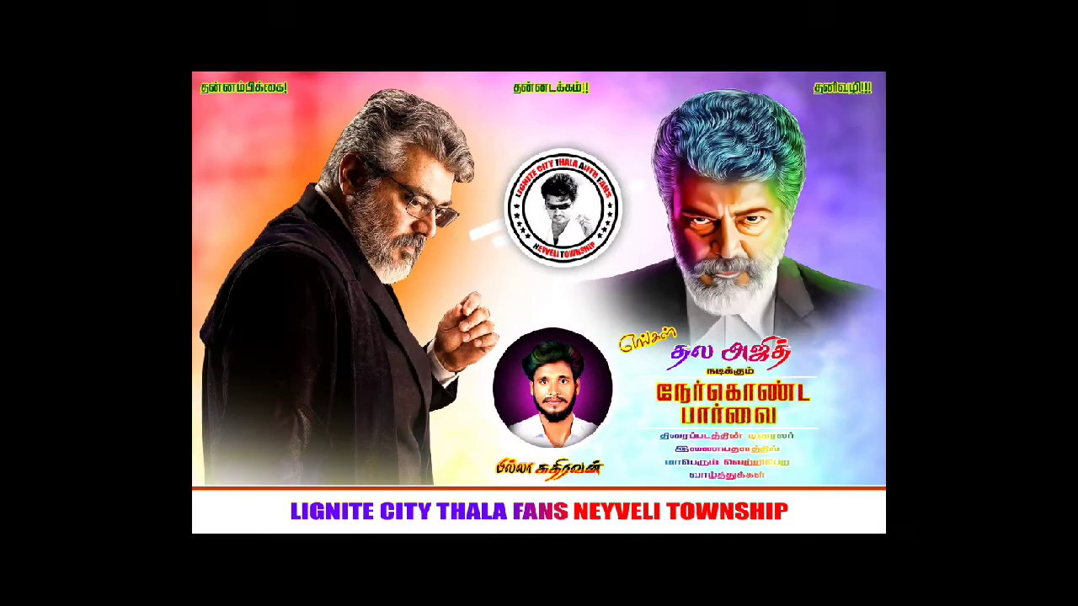